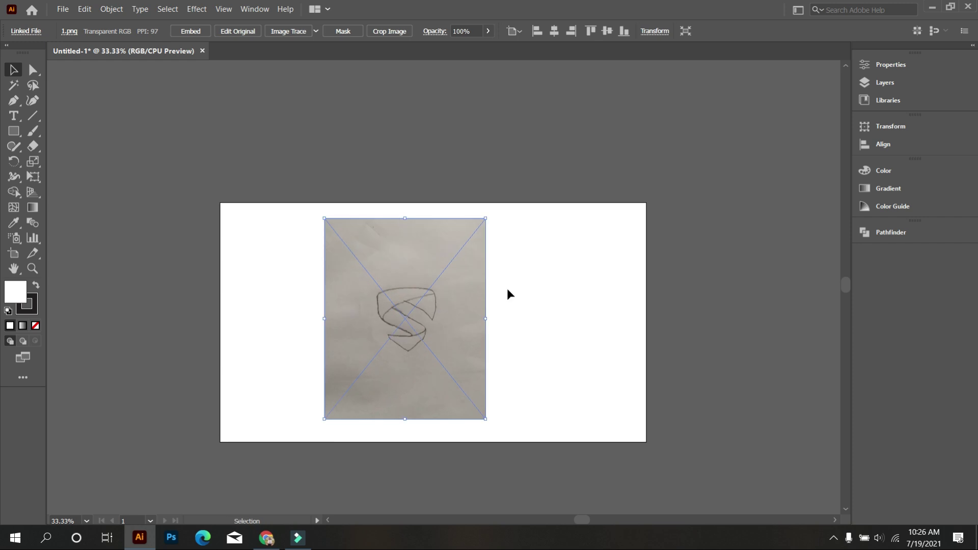
# Lock the placed sketch image so it cannot be selected or moved while tracing.
pyautogui.scroll(1, 377, 361)
pyautogui.click(260, 193)
pyautogui.click(361, 240)
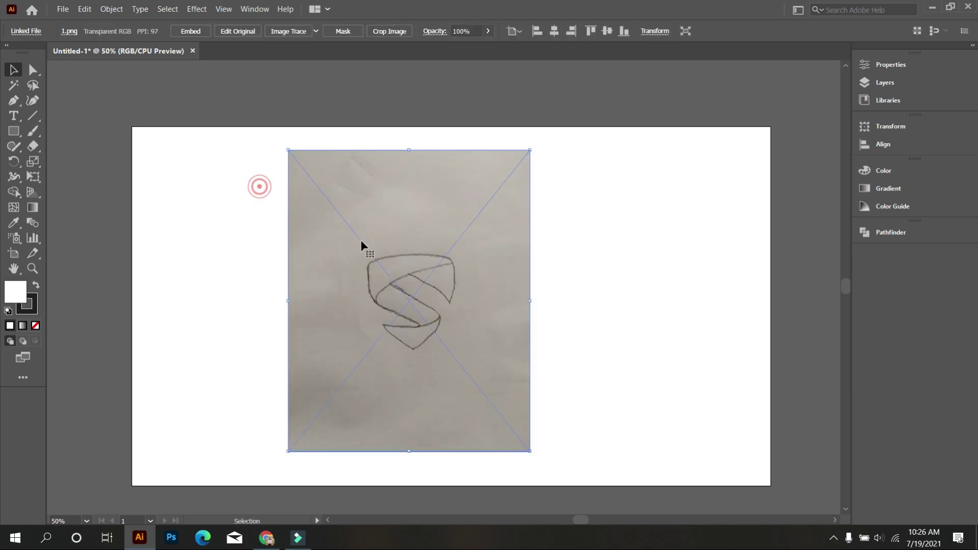
pyautogui.click(101, 11)
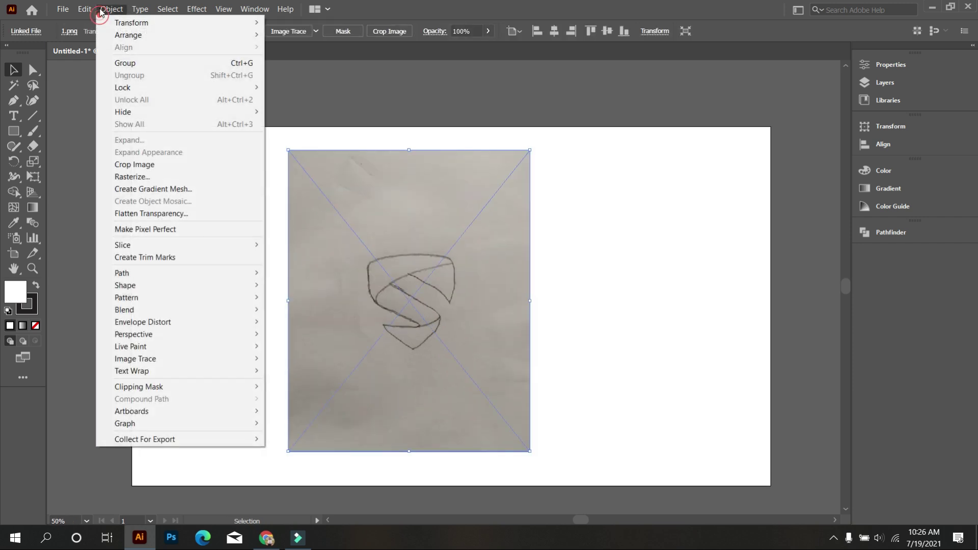
pyautogui.moveTo(129, 90)
pyautogui.click(292, 90)
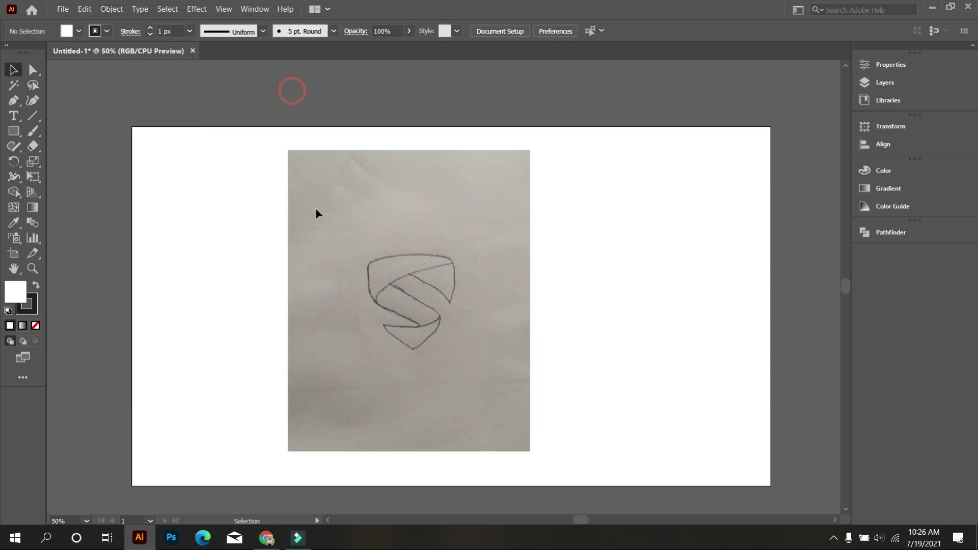
# Draw a large circle over the shield sketch and remove its fill, keeping the 1 px black stroke.
pyautogui.scroll(3, 417, 356)
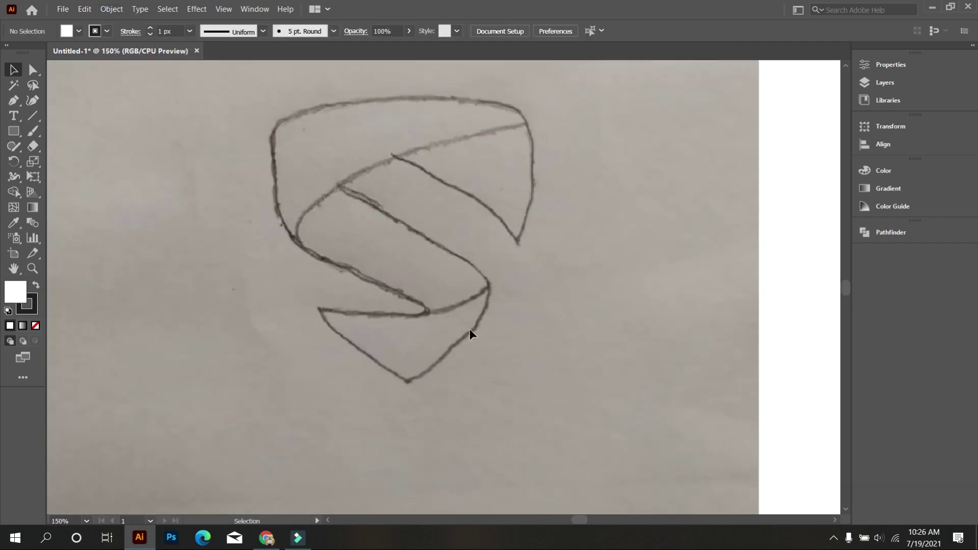
pyautogui.press('space')
pyautogui.moveTo(532, 324); pyautogui.dragTo(530, 325)
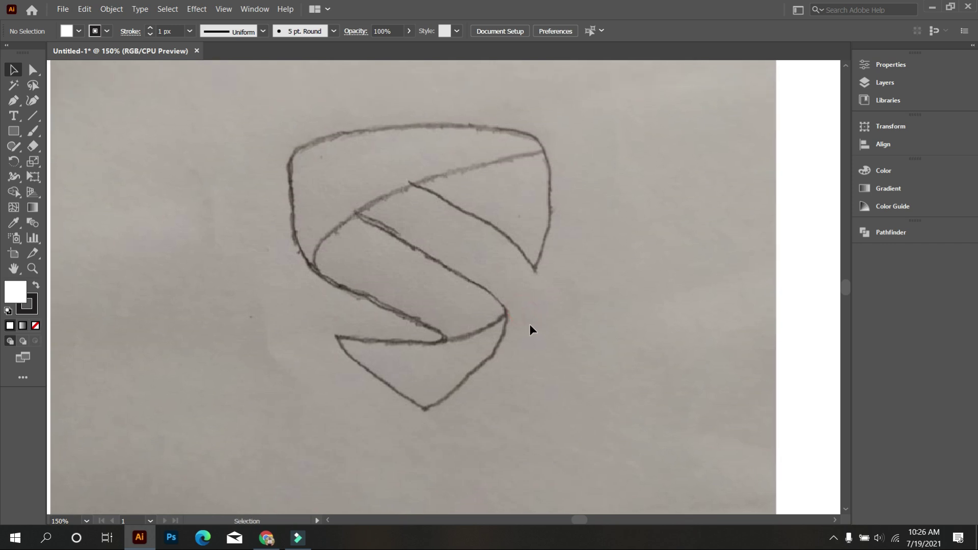
pyautogui.scroll(-2, 470, 311)
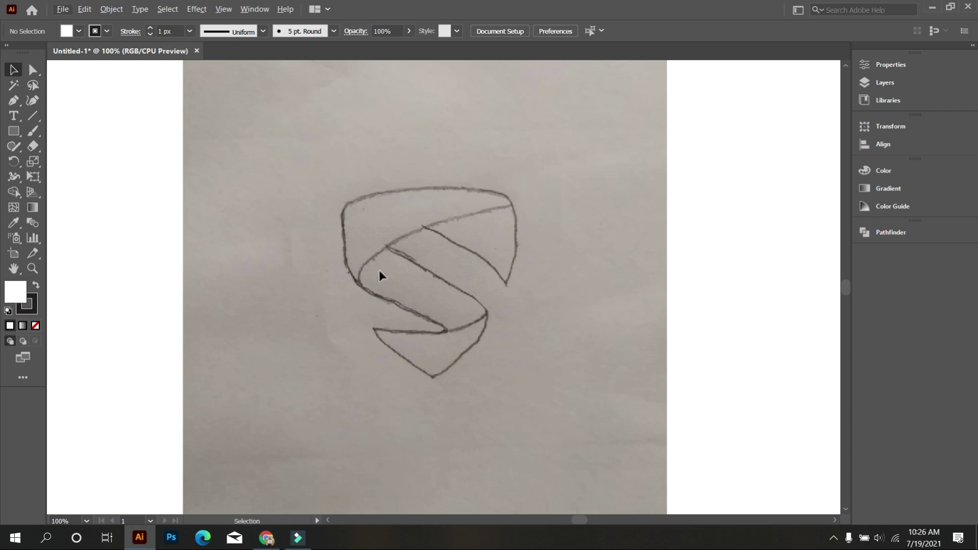
pyautogui.moveTo(18, 132); pyautogui.dragTo(61, 160)
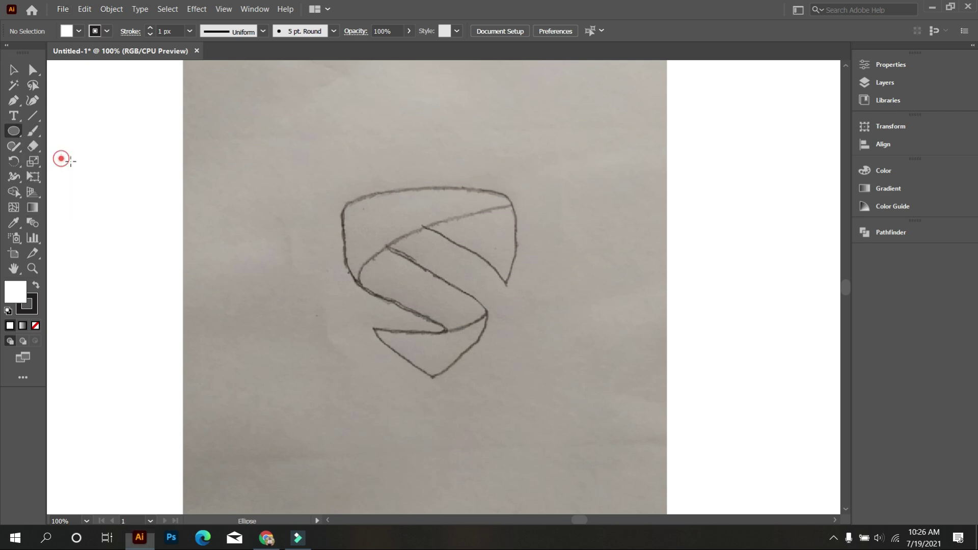
pyautogui.moveTo(220, 133)
pyautogui.mouseDown()
pyautogui.moveTo(473, 289)
pyautogui.moveTo(645, 423)
pyautogui.mouseUp()
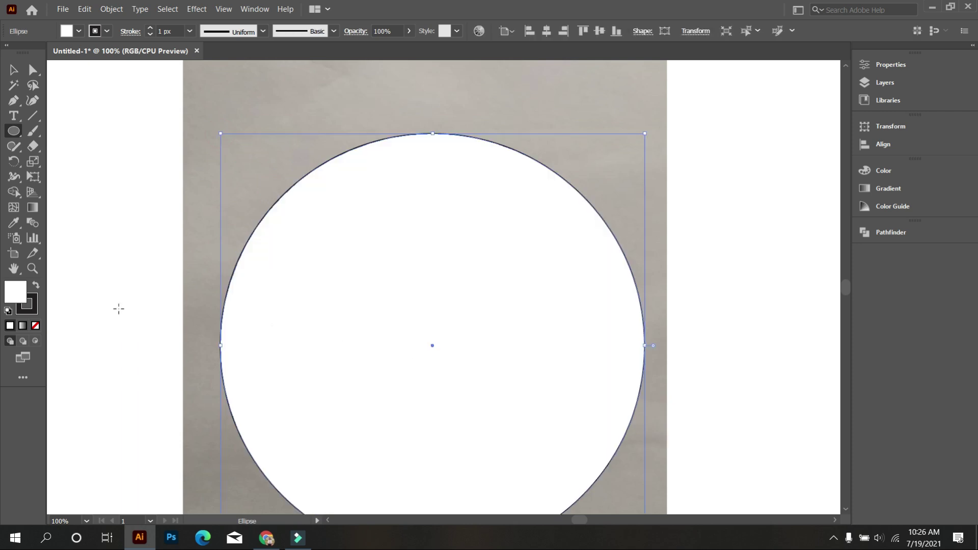
pyautogui.click(35, 325)
pyautogui.click(14, 69)
pyautogui.scroll(-1, 195, 120)
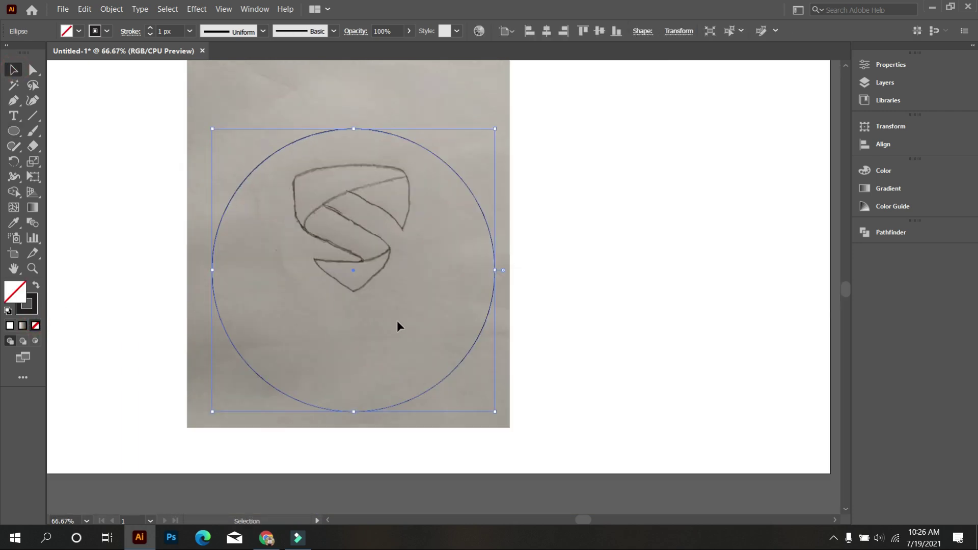
# Move the circle and scale it down proportionally until its left arc follows the shield sketch's left edge.
pyautogui.moveTo(443, 377); pyautogui.dragTo(519, 284)
pyautogui.scroll(1, 352, 318)
pyautogui.scroll(3, 347, 316)
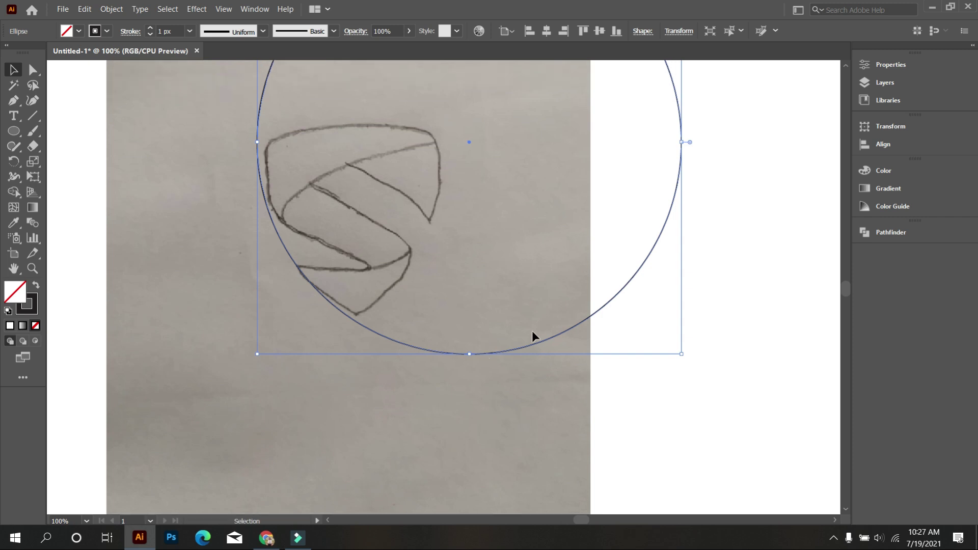
pyautogui.moveTo(681, 354); pyautogui.dragTo(616, 289)
pyautogui.moveTo(502, 278); pyautogui.dragTo(507, 327)
pyautogui.click(457, 377)
pyautogui.scroll(3, 288, 168)
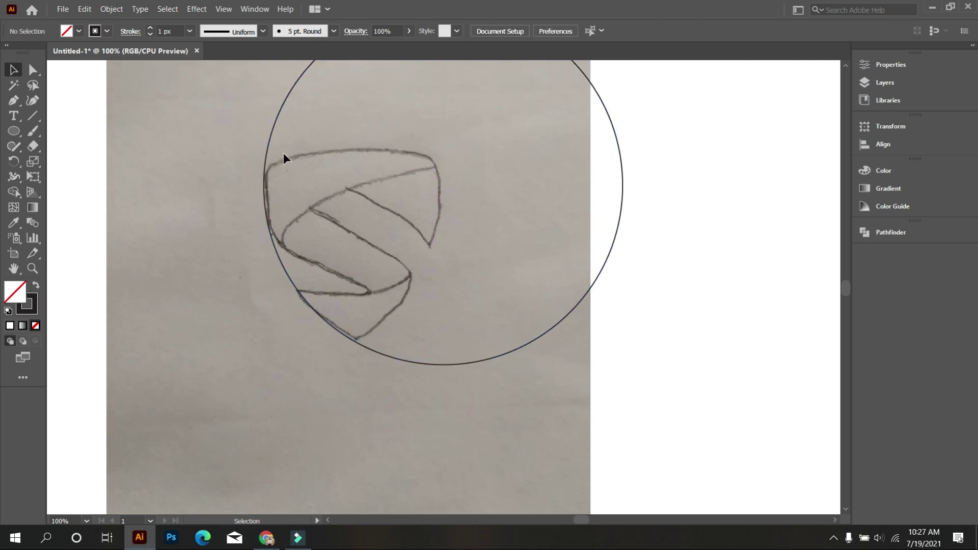
# Duplicate the circle to the left so the copy's right arc follows the shield sketch's right edge.
pyautogui.click(272, 144)
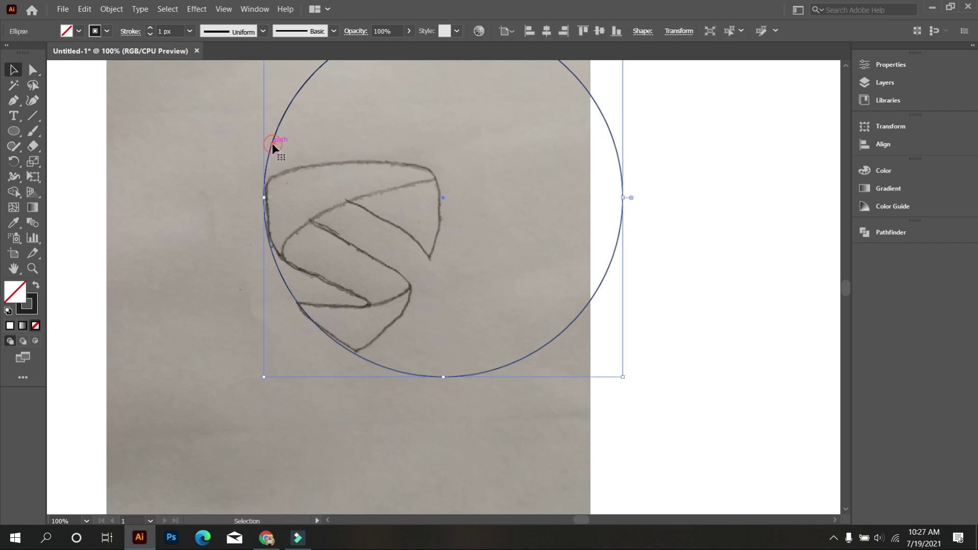
pyautogui.click(496, 241)
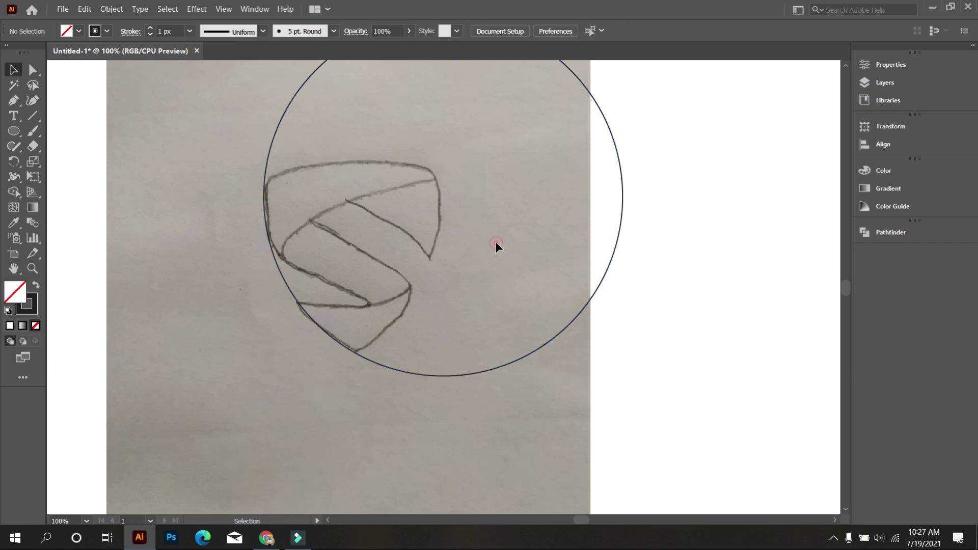
pyautogui.moveTo(509, 257); pyautogui.dragTo(605, 387)
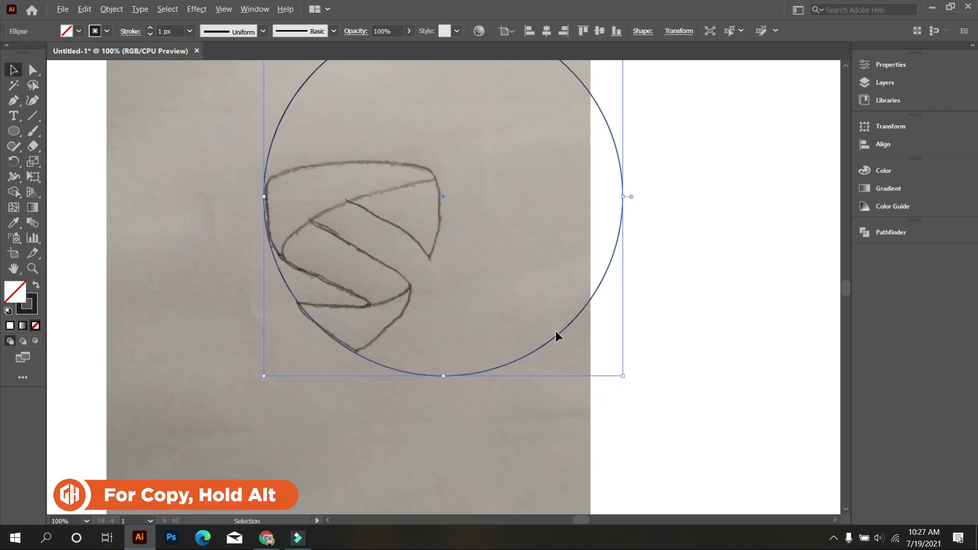
pyautogui.moveTo(559, 336); pyautogui.dragTo(377, 338)
# Align the two overlapping circles to their vertical centre and group them.
pyautogui.click(460, 385)
pyautogui.moveTo(434, 427); pyautogui.dragTo(307, 316)
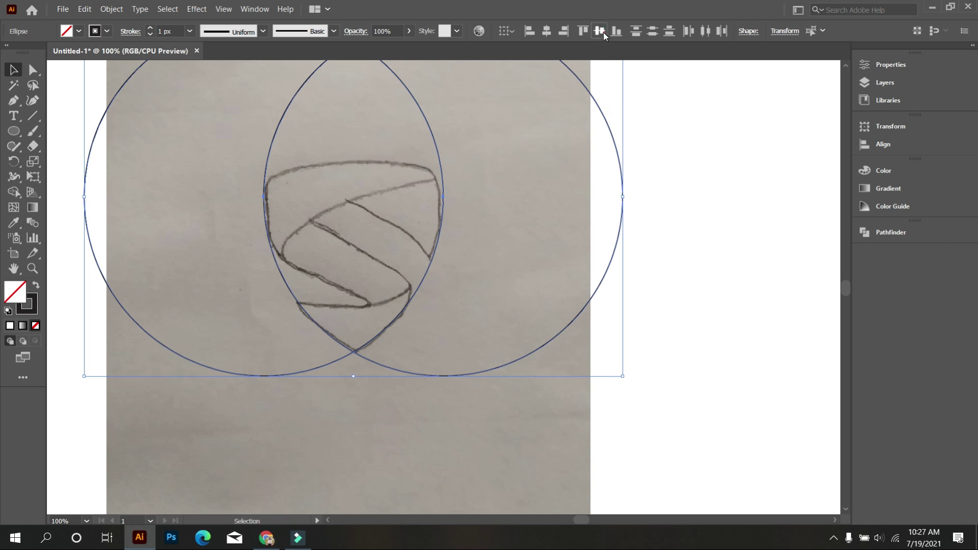
pyautogui.rightClick(521, 201)
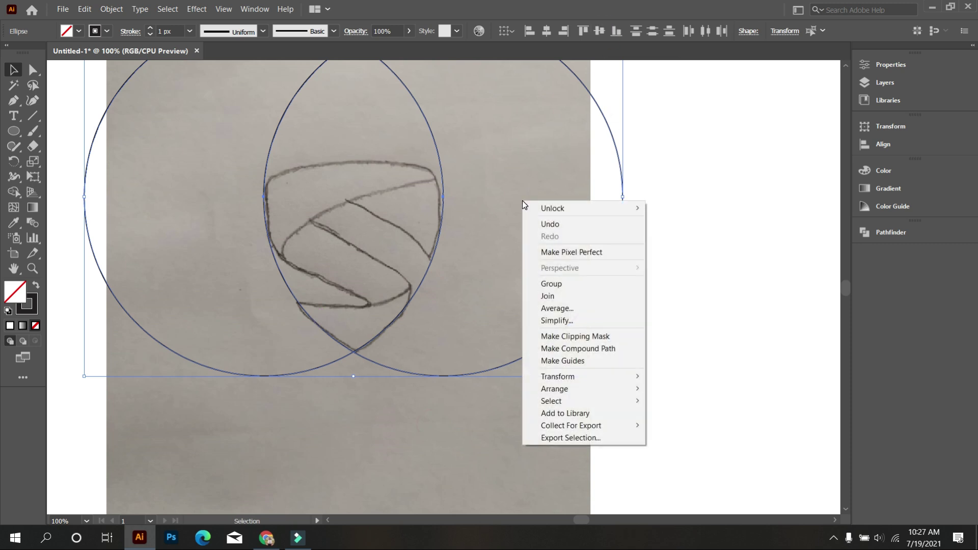
pyautogui.click(565, 284)
pyautogui.click(513, 258)
# Draw a wide, flat unfilled ellipse across the upper part of the shield sketch.
pyautogui.scroll(1, 285, 273)
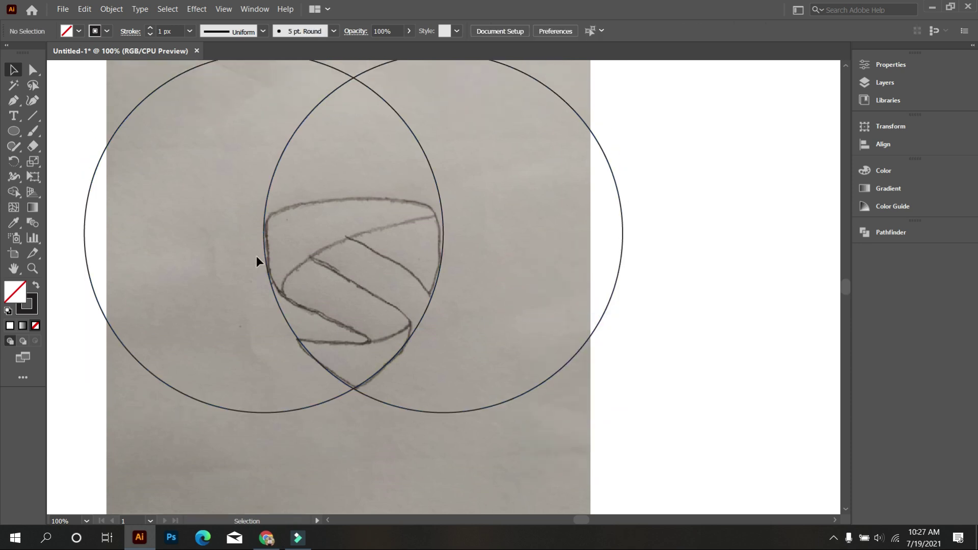
pyautogui.scroll(-1, 268, 255)
pyautogui.scroll(1, 268, 255)
pyautogui.scroll(1, 252, 254)
pyautogui.scroll(1, 460, 258)
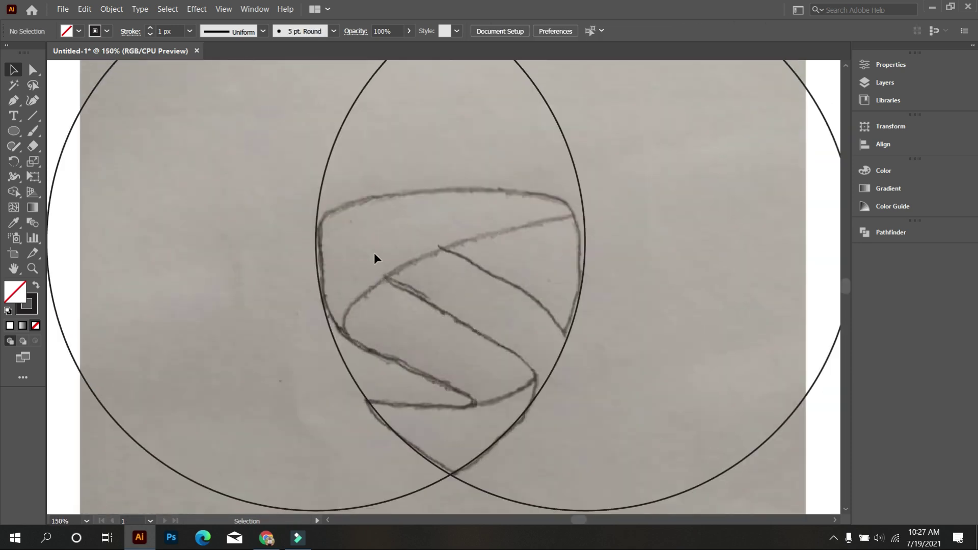
pyautogui.click(14, 131)
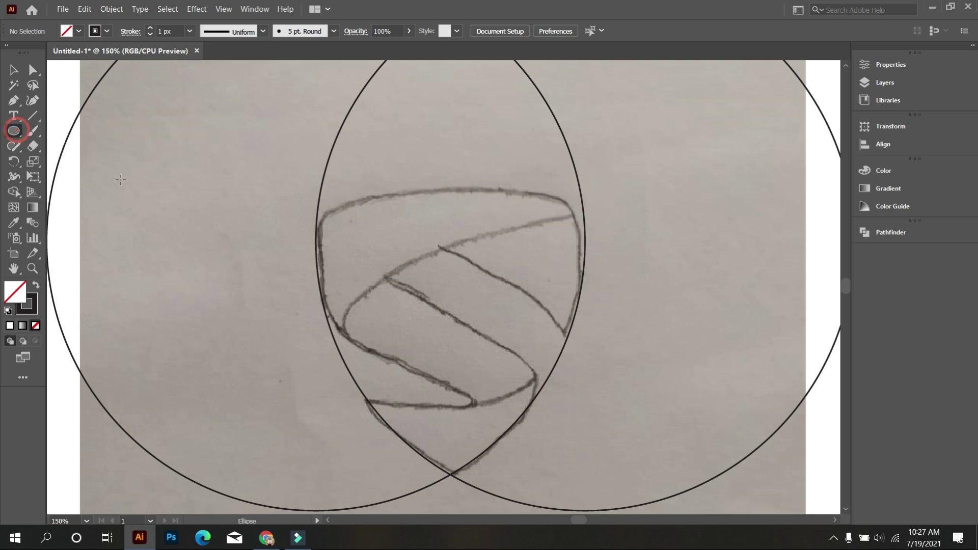
pyautogui.moveTo(260, 204); pyautogui.dragTo(639, 312)
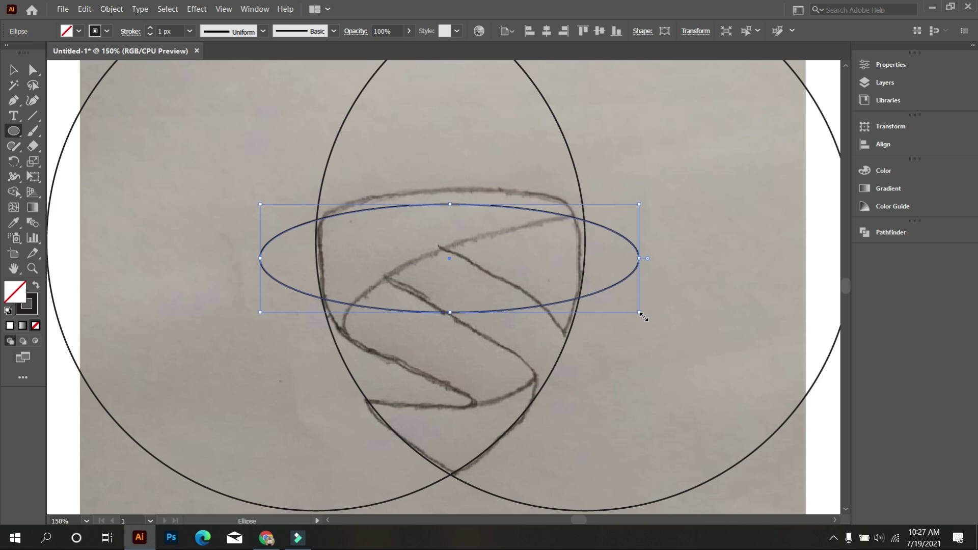
# Move the flat ellipse up and resize it so its upper arc follows the shield sketch's top edge.
pyautogui.click(14, 70)
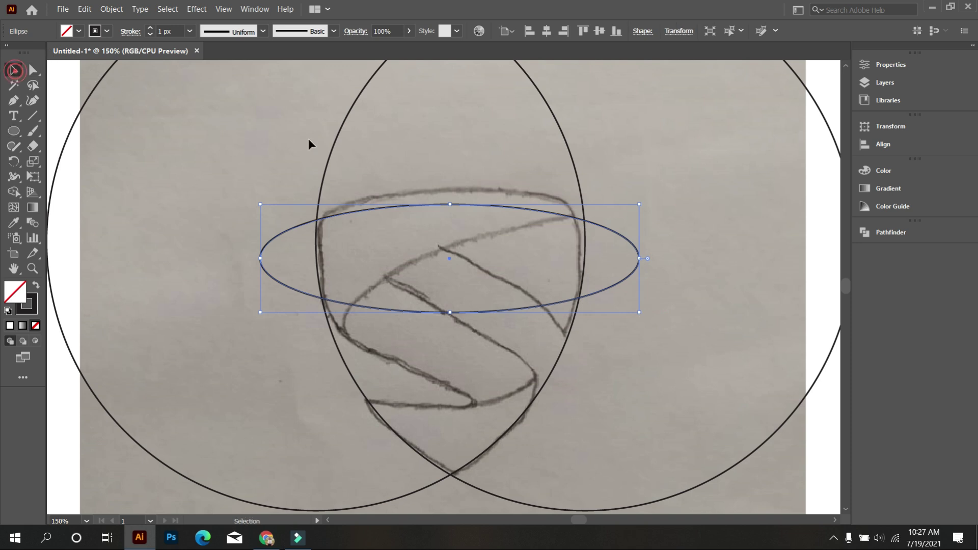
pyautogui.moveTo(487, 206); pyautogui.dragTo(495, 192)
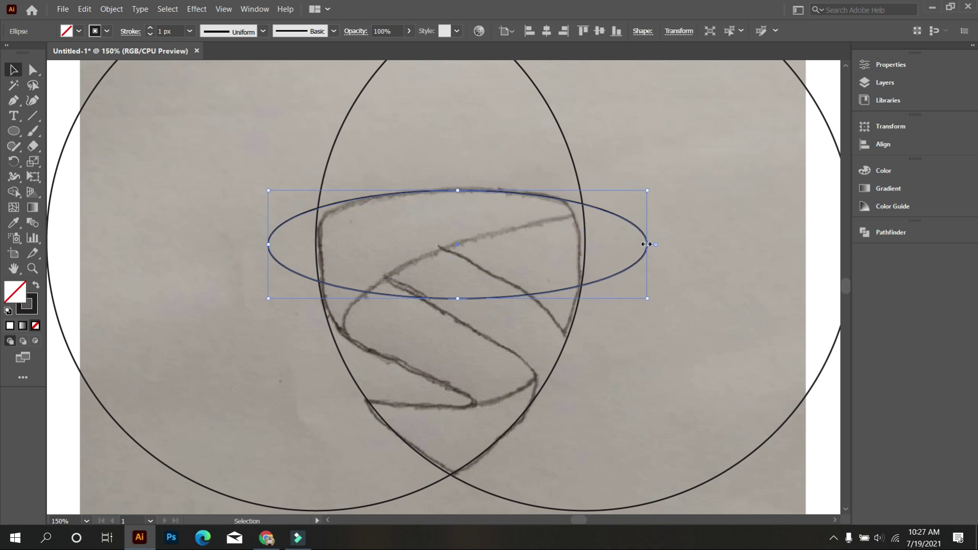
pyautogui.moveTo(647, 245); pyautogui.dragTo(596, 230)
pyautogui.click(498, 247)
# Adjust the positions of the large circles so their inner arcs match both sides of the shield sketch.
pyautogui.hotkey('ctrl', 'a')
pyautogui.hotkey('ctrl', 'shift', 'a')
pyautogui.hotkey('ctrl', '1')
pyautogui.moveTo(490, 440); pyautogui.dragTo(491, 438)
pyautogui.click(523, 431)
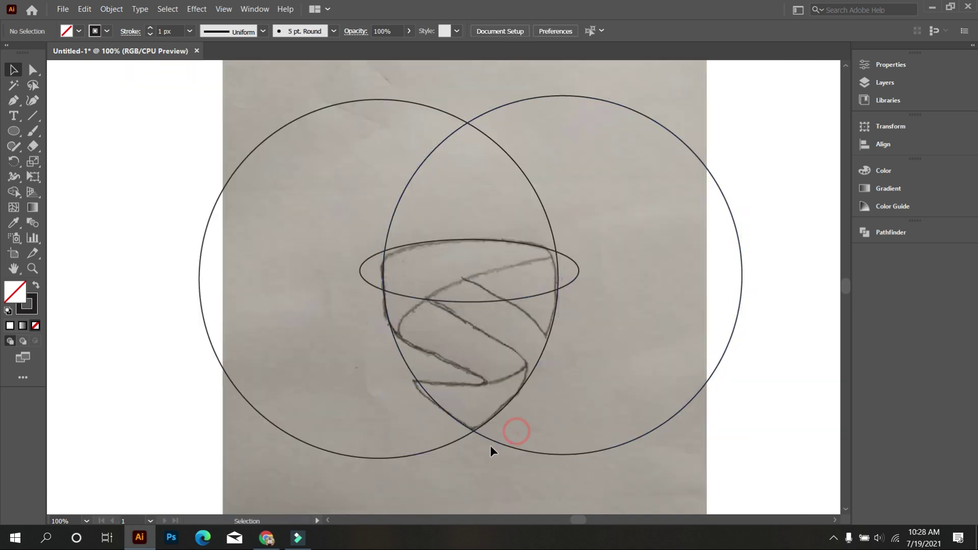
# Align the bottom edges of the two large circles and group the circles.
pyautogui.click(467, 411)
pyautogui.click(617, 30)
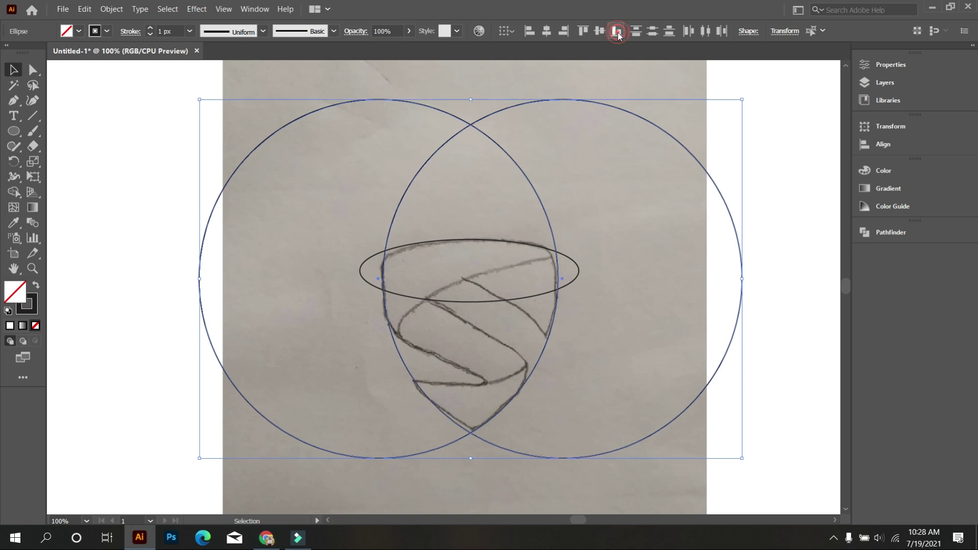
pyautogui.rightClick(579, 139)
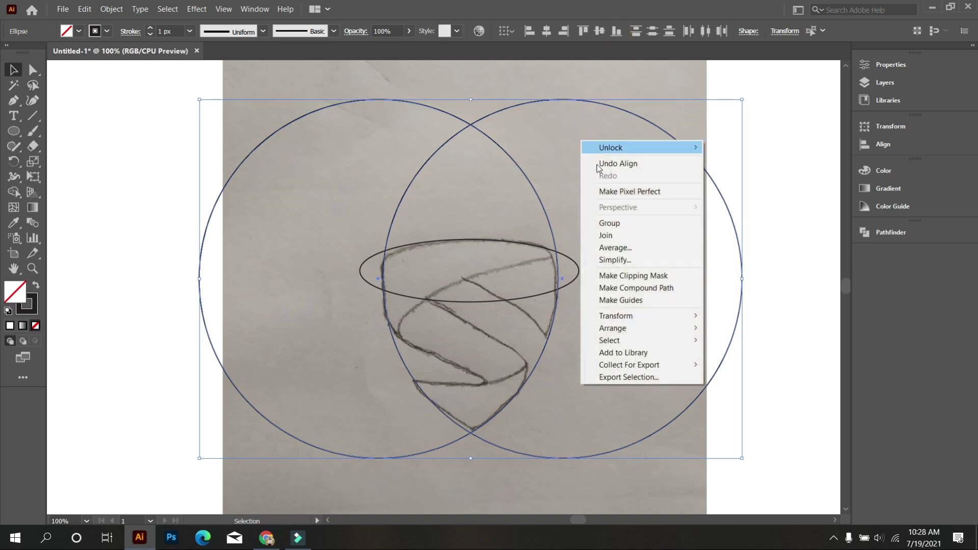
pyautogui.click(626, 223)
# Centre the flat ellipse and the grouped circles horizontally on each other.
pyautogui.moveTo(585, 363); pyautogui.dragTo(487, 171)
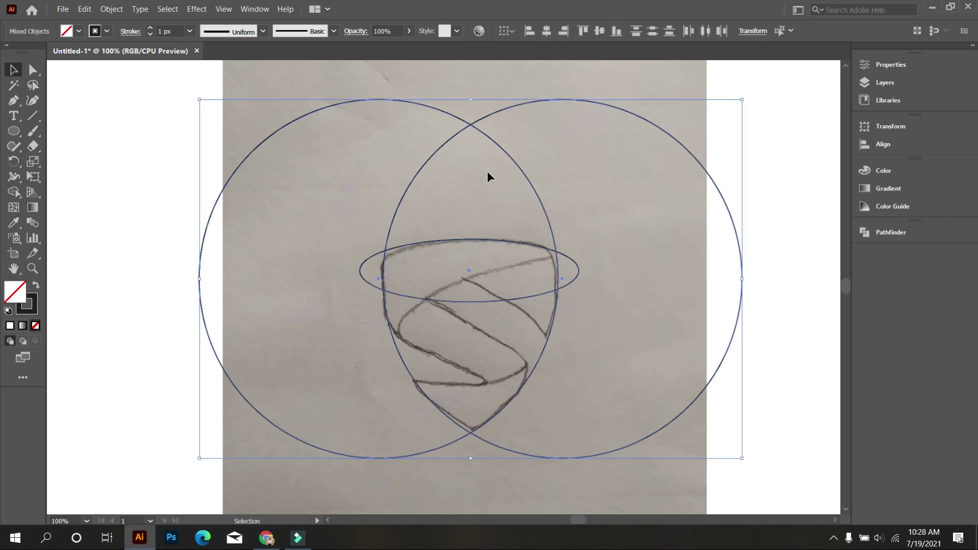
pyautogui.click(544, 31)
pyautogui.click(618, 166)
# Remove the circle and ellipse regions outside the shield outline with the Shape Builder tool.
pyautogui.scroll(-1, 472, 271)
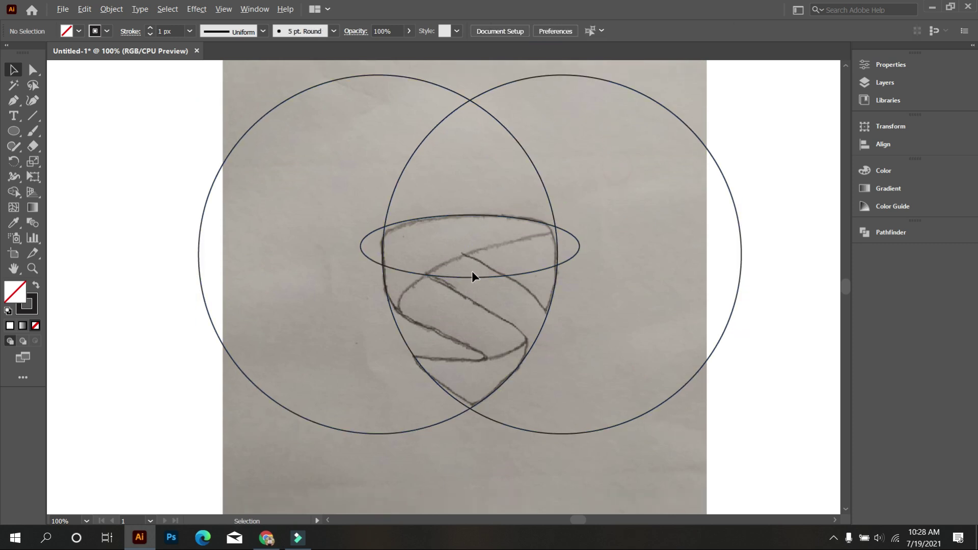
pyautogui.scroll(-1, 472, 271)
pyautogui.moveTo(312, 122); pyautogui.dragTo(655, 422)
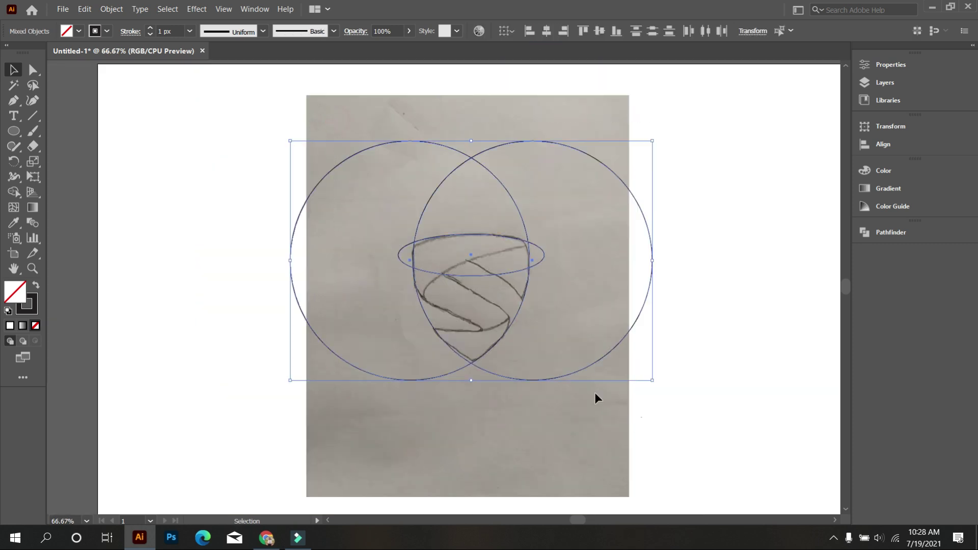
pyautogui.click(15, 194)
pyautogui.moveTo(371, 139)
pyautogui.mouseDown()
pyautogui.moveTo(393, 377)
pyautogui.moveTo(484, 414)
pyautogui.moveTo(587, 379)
pyautogui.moveTo(484, 195)
pyautogui.moveTo(350, 181)
pyautogui.mouseUp()
pyautogui.moveTo(546, 205); pyautogui.dragTo(540, 256)
pyautogui.moveTo(400, 243); pyautogui.dragTo(400, 256)
# Eliminate the ellipse's lower arc inside the shield with the Shape Builder, leaving one closed shield outline.
pyautogui.scroll(1, 475, 300)
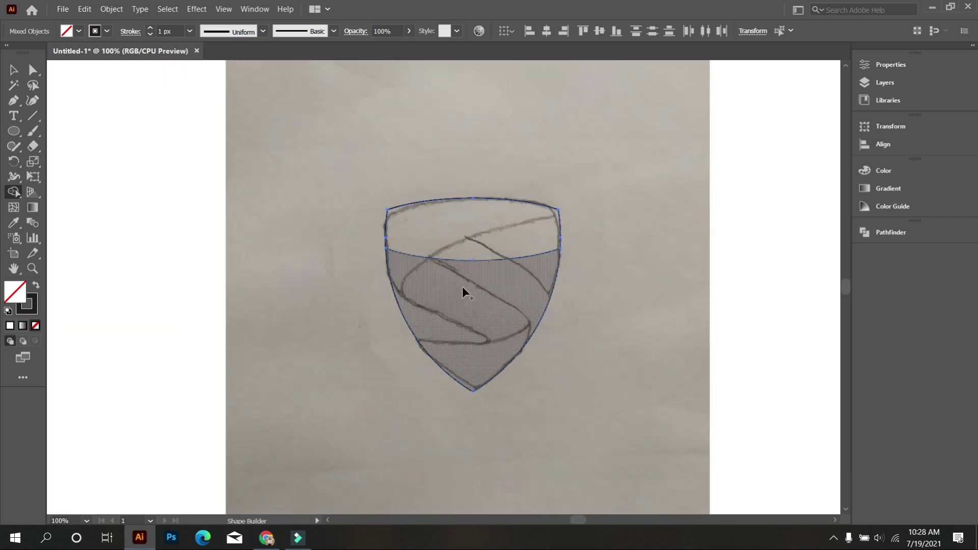
pyautogui.scroll(2, 463, 286)
pyautogui.keyDown('alt'); pyautogui.click(457, 237); pyautogui.keyUp('alt')
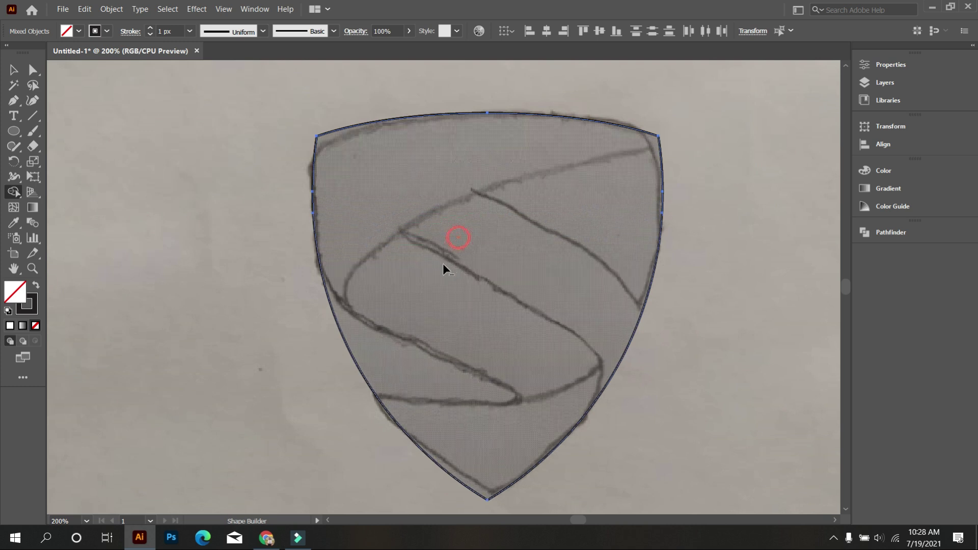
pyautogui.scroll(-1, 442, 264)
pyautogui.press('v')
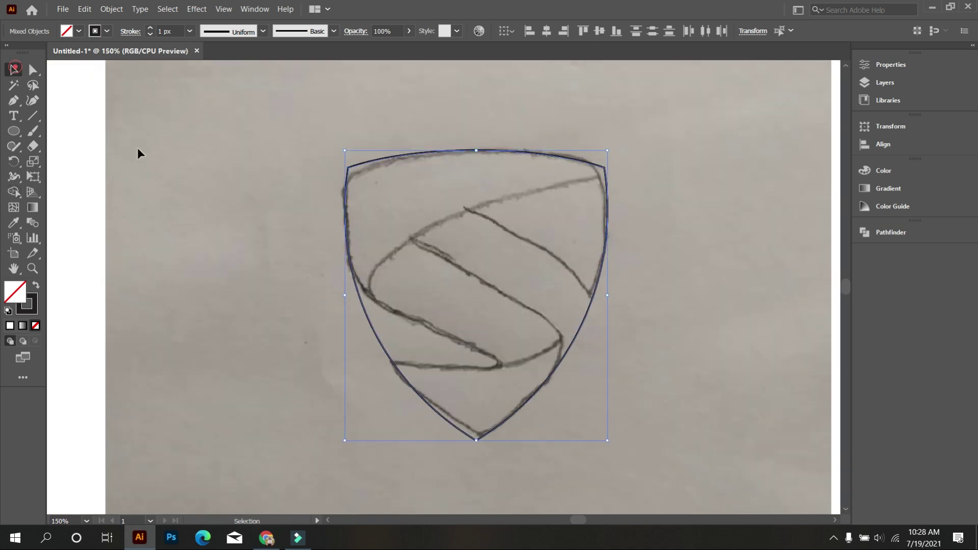
pyautogui.click(178, 175)
pyautogui.scroll(-1, 306, 221)
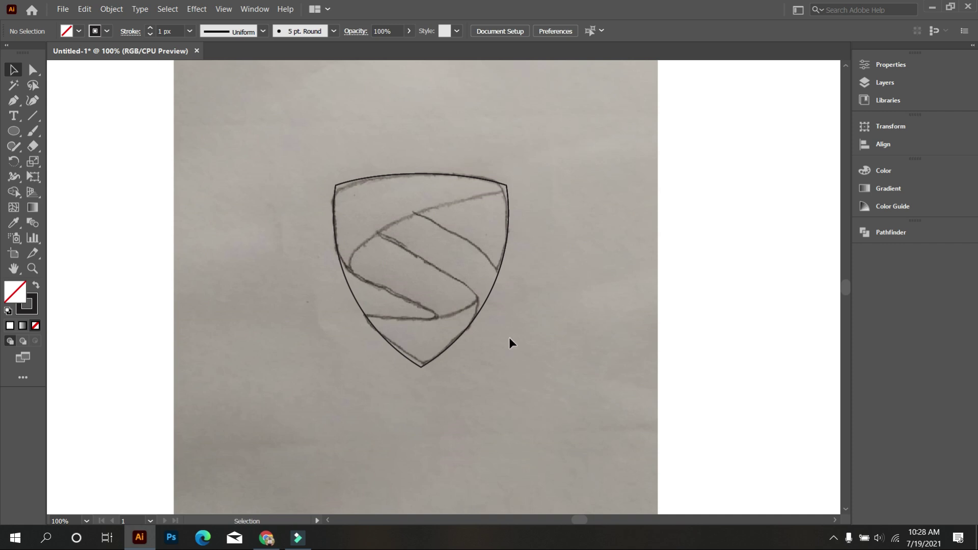
# Draw a wide flat ellipse across the shield's upper half and rotate it so its right end points upward.
pyautogui.scroll(1, 393, 254)
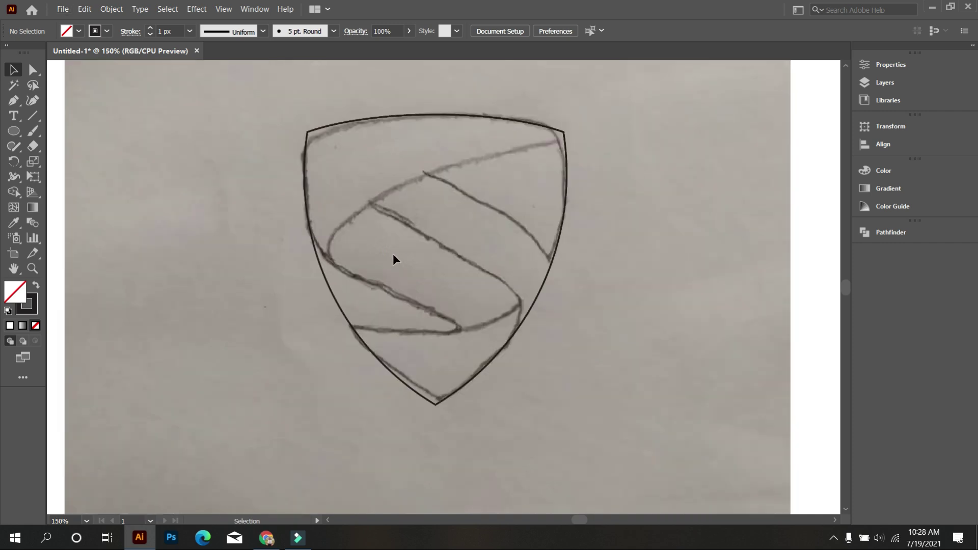
pyautogui.click(16, 131)
pyautogui.moveTo(350, 204)
pyautogui.mouseDown()
pyautogui.moveTo(504, 190)
pyautogui.moveTo(515, 168)
pyautogui.mouseUp()
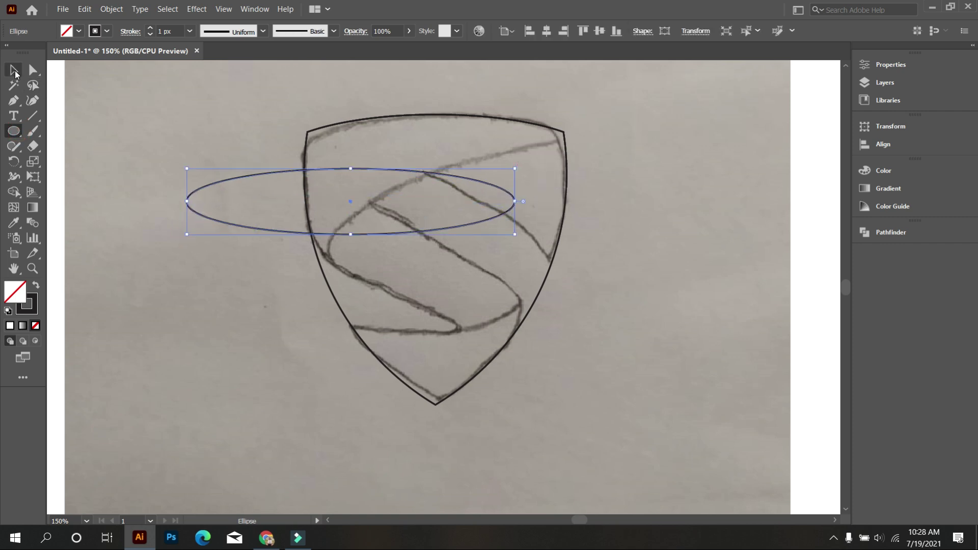
pyautogui.click(15, 74)
pyautogui.moveTo(515, 240); pyautogui.dragTo(592, 159)
# Position the tilted ellipse along the sketched upper curve of the S and widen it slightly on its lower side.
pyautogui.moveTo(367, 160); pyautogui.dragTo(517, 184)
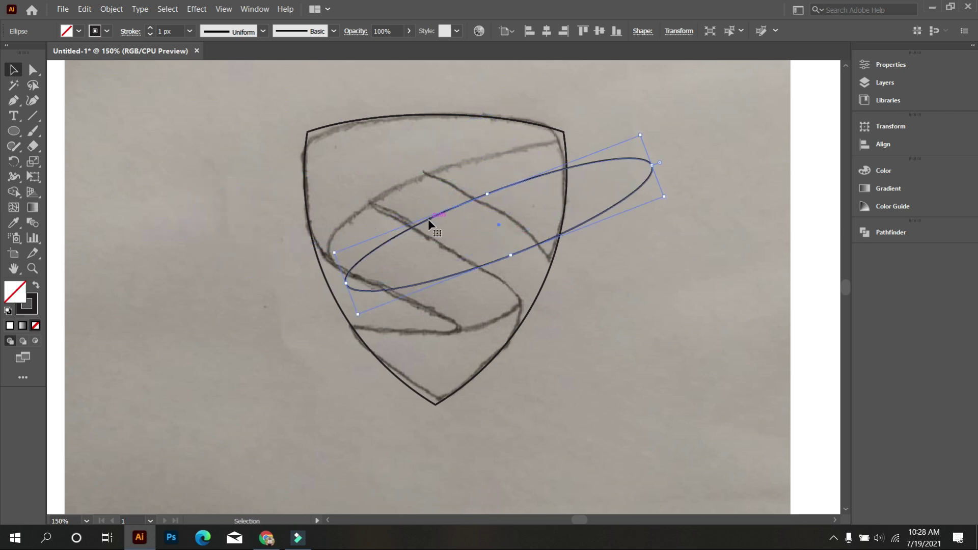
pyautogui.moveTo(426, 219); pyautogui.dragTo(410, 185)
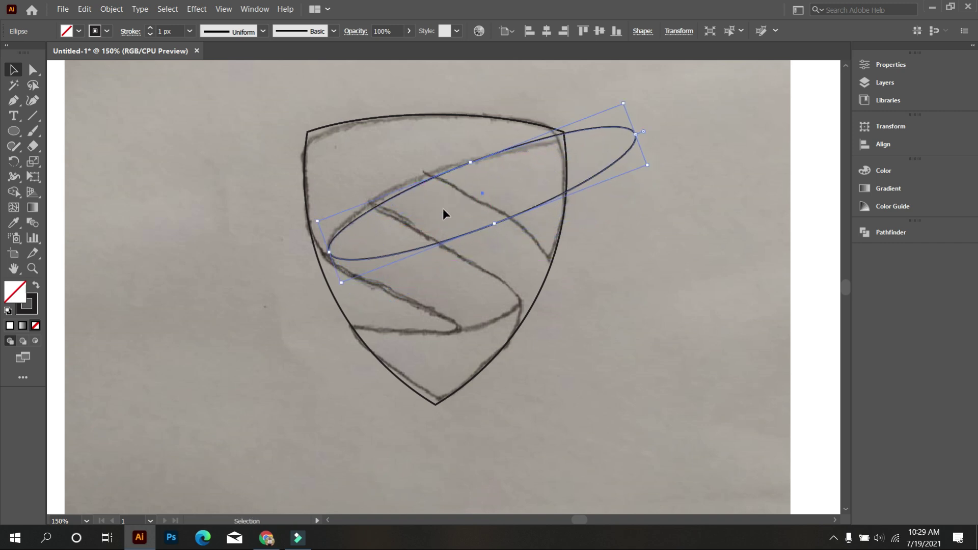
pyautogui.moveTo(494, 224); pyautogui.dragTo(502, 236)
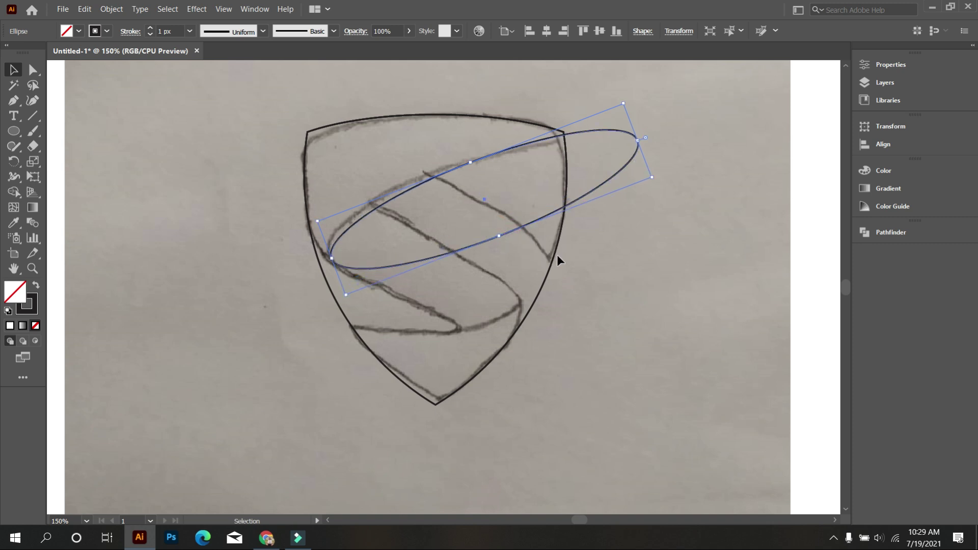
pyautogui.click(606, 279)
pyautogui.scroll(3, 388, 203)
pyautogui.scroll(-3, 385, 206)
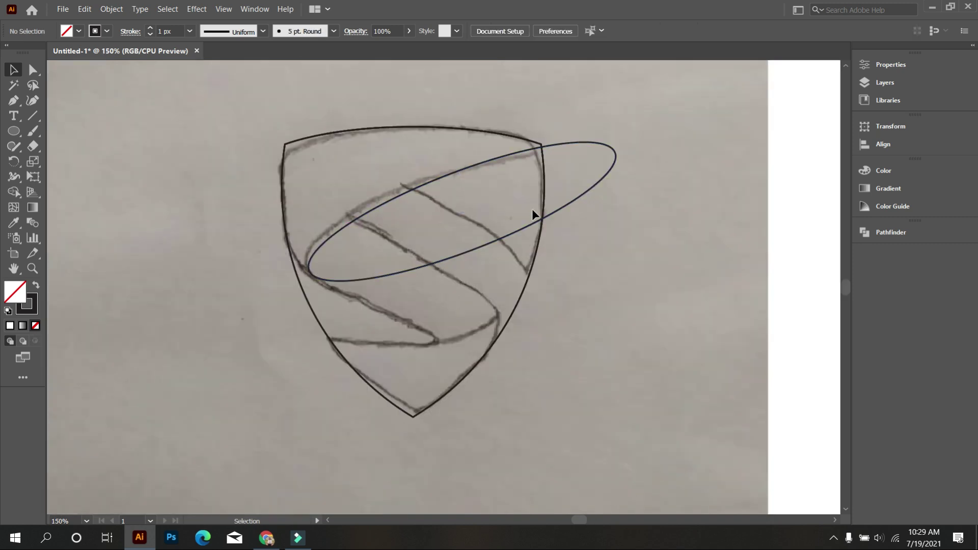
pyautogui.scroll(2, 428, 255)
pyautogui.scroll(-4, 438, 255)
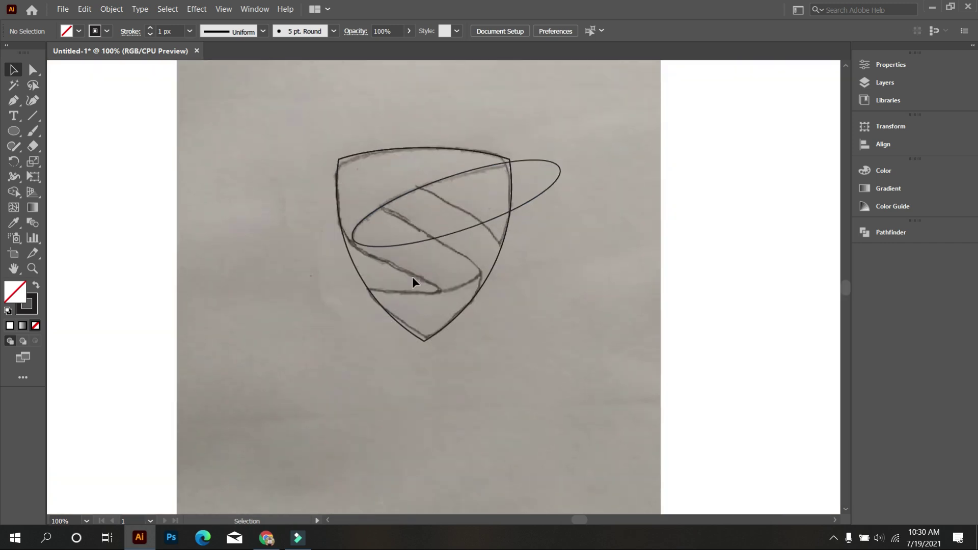
# Draw a straight line sloping down to the right across the shield and shift it toward the sketched lower diagonal of the S.
pyautogui.scroll(2, 317, 277)
pyautogui.click(32, 118)
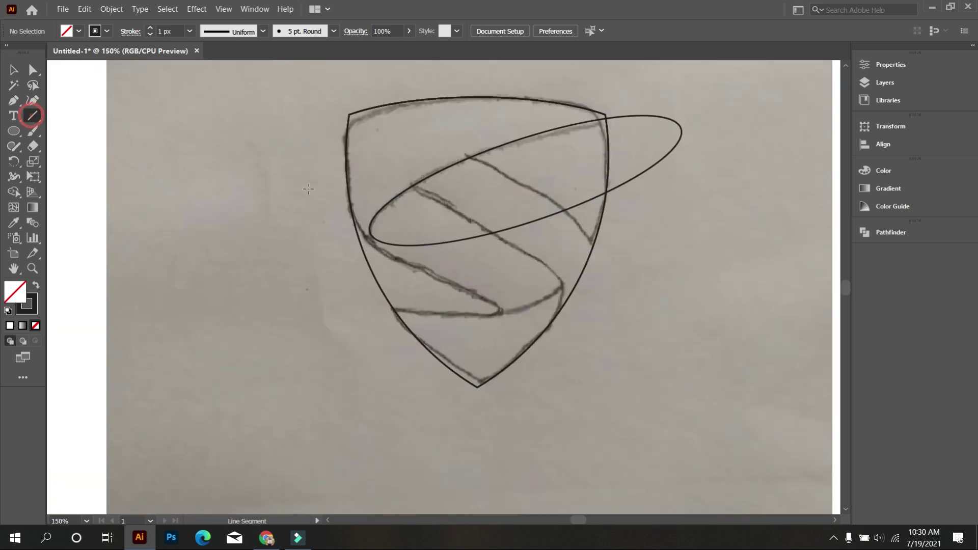
pyautogui.moveTo(324, 204); pyautogui.dragTo(608, 337)
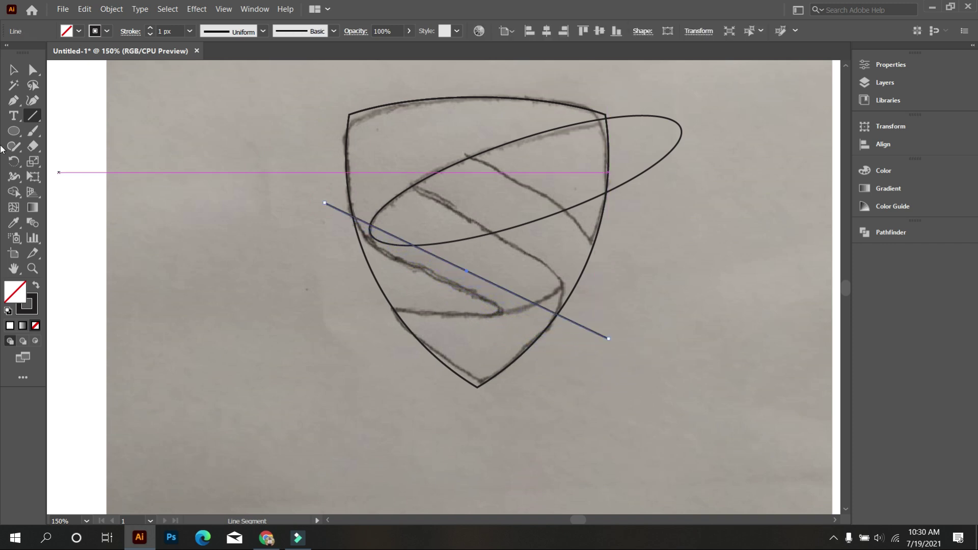
pyautogui.click(14, 69)
pyautogui.scroll(2, 242, 174)
pyautogui.scroll(-2, 383, 222)
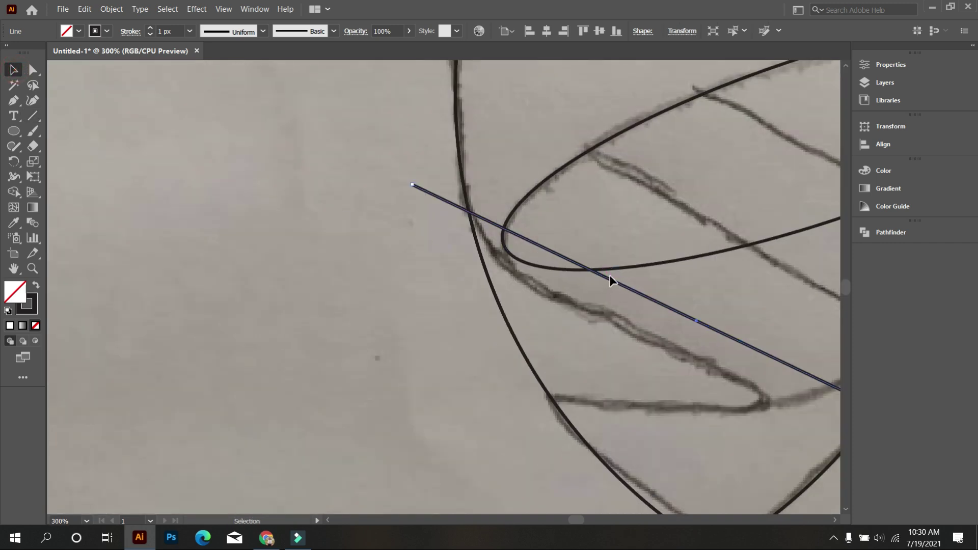
pyautogui.moveTo(609, 276); pyautogui.dragTo(583, 288)
pyautogui.click(557, 301)
# Move the tilted ellipse and the diagonal line together down-left onto the sketched left bend of the S.
pyautogui.click(523, 260)
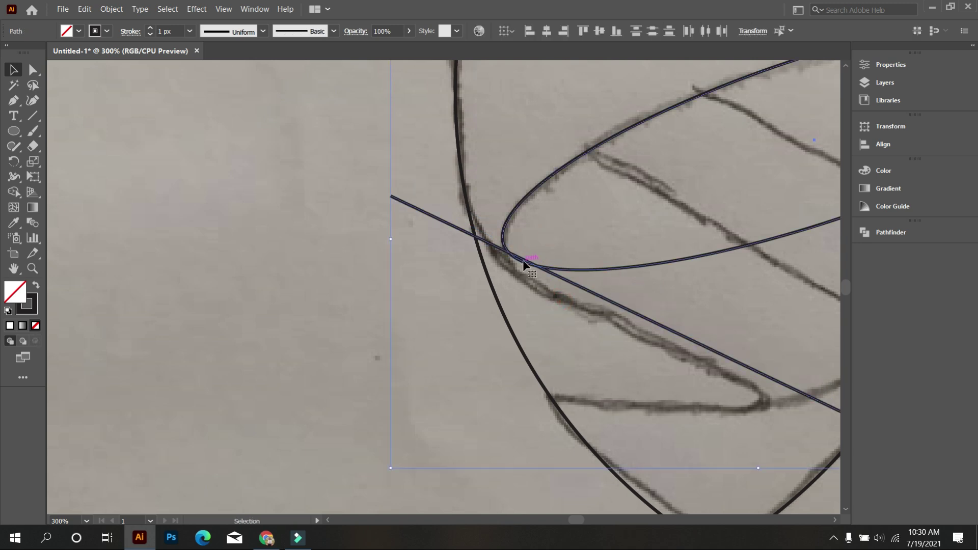
pyautogui.moveTo(530, 260); pyautogui.dragTo(517, 264)
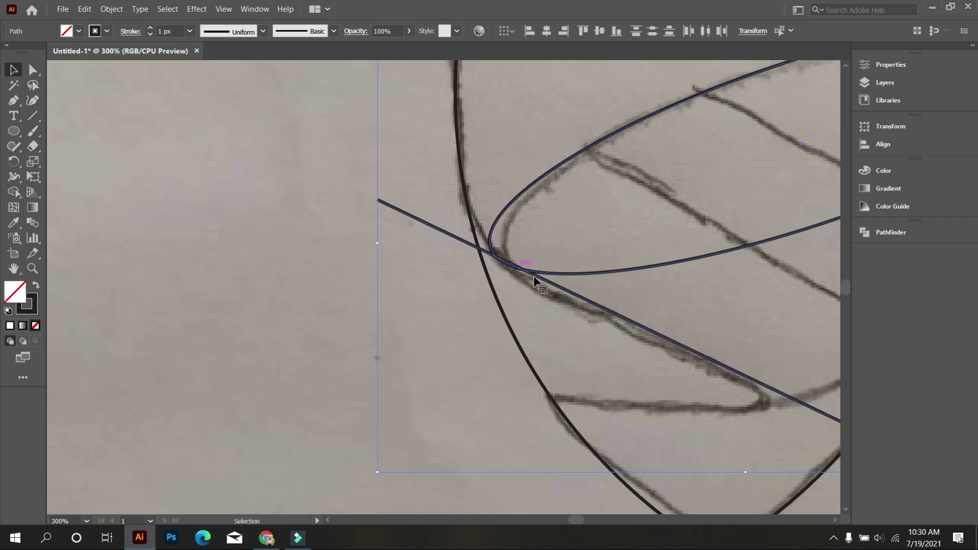
pyautogui.scroll(-2, 552, 300)
pyautogui.hotkey('ctrl', '-')
pyautogui.click(464, 300)
pyautogui.hotkey('ctrl', '1')
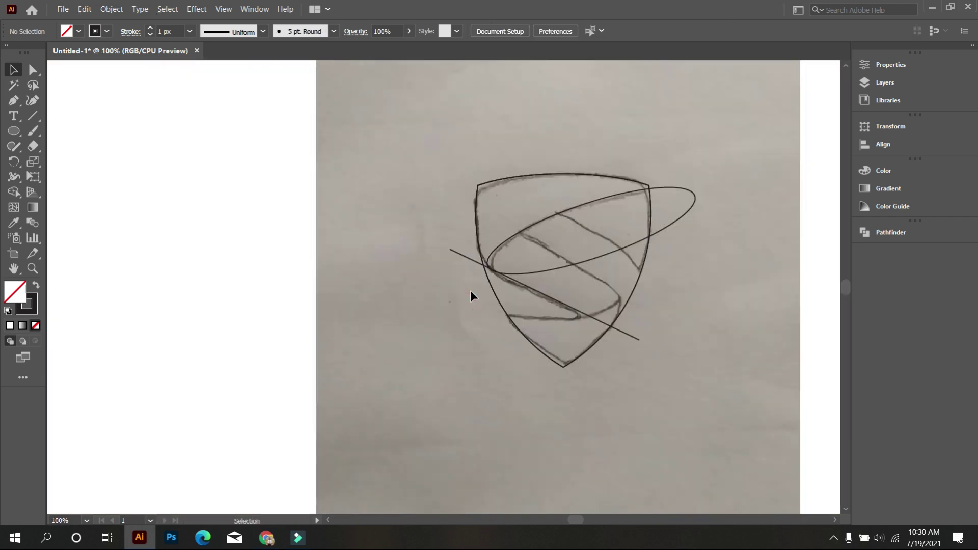
# In Outline view, nudge the tilted ellipse so its left end meets the diagonal line tangentially, and restore Preview.
pyautogui.scroll(1, 691, 309)
pyautogui.scroll(1, 377, 277)
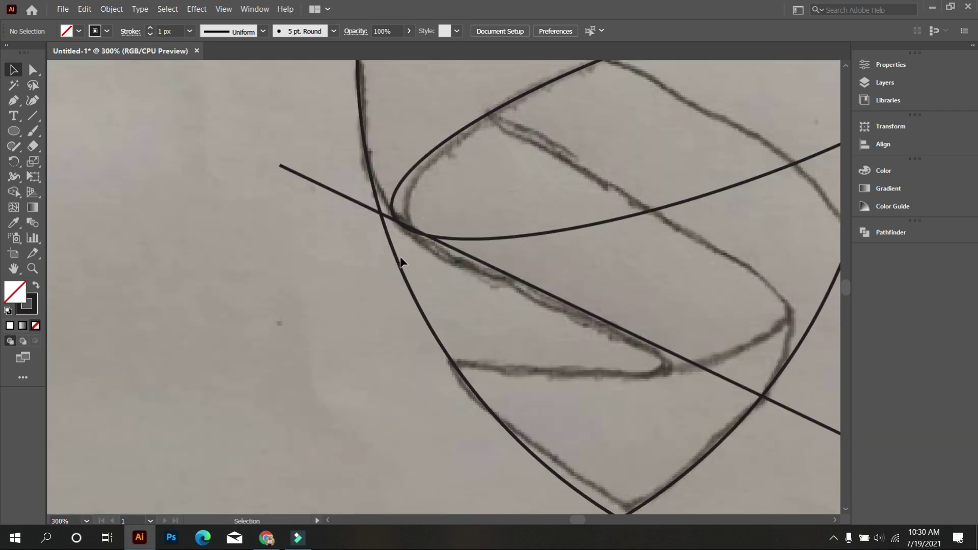
pyautogui.hotkey('ctrl', 'y')
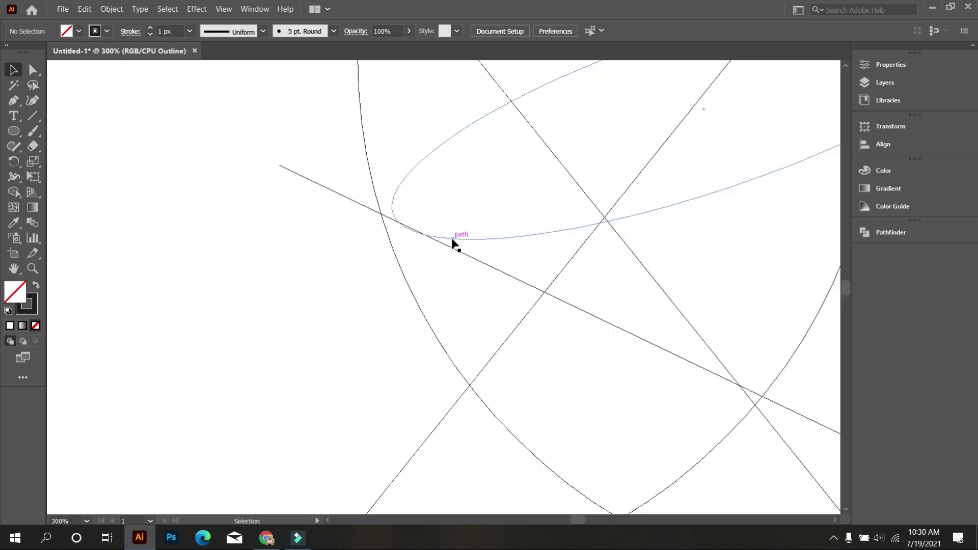
pyautogui.scroll(5, 453, 240)
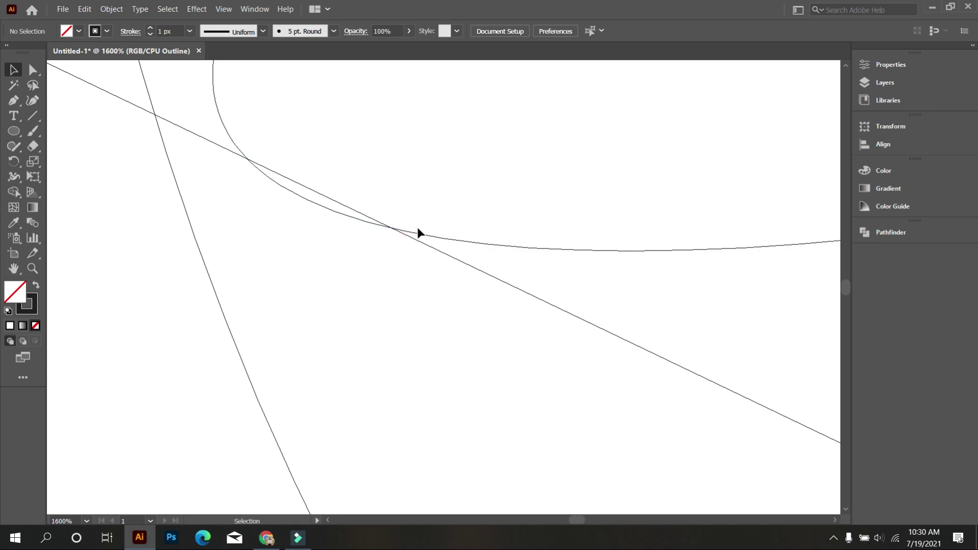
pyautogui.moveTo(424, 232); pyautogui.dragTo(433, 233)
pyautogui.scroll(-5, 352, 268)
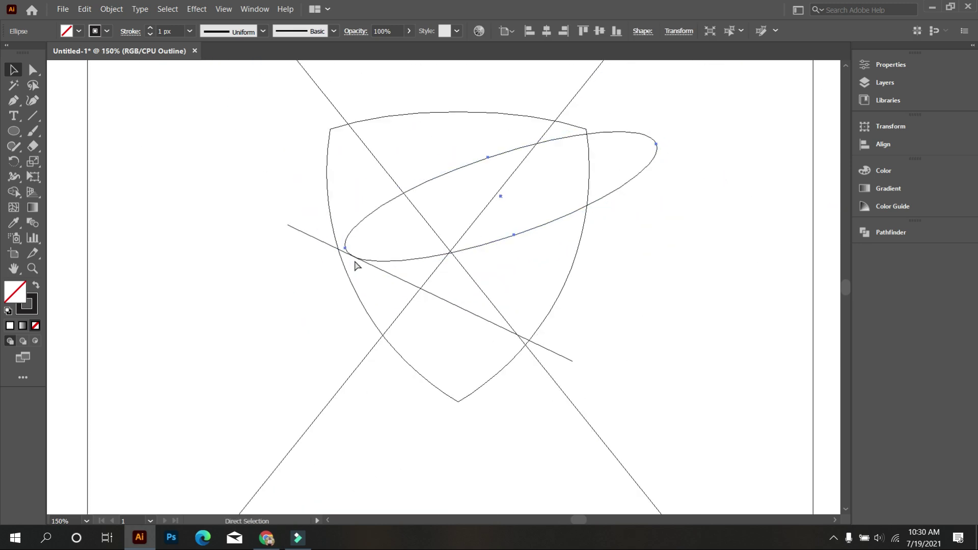
pyautogui.hotkey('ctrl', 'y')
pyautogui.click(686, 305)
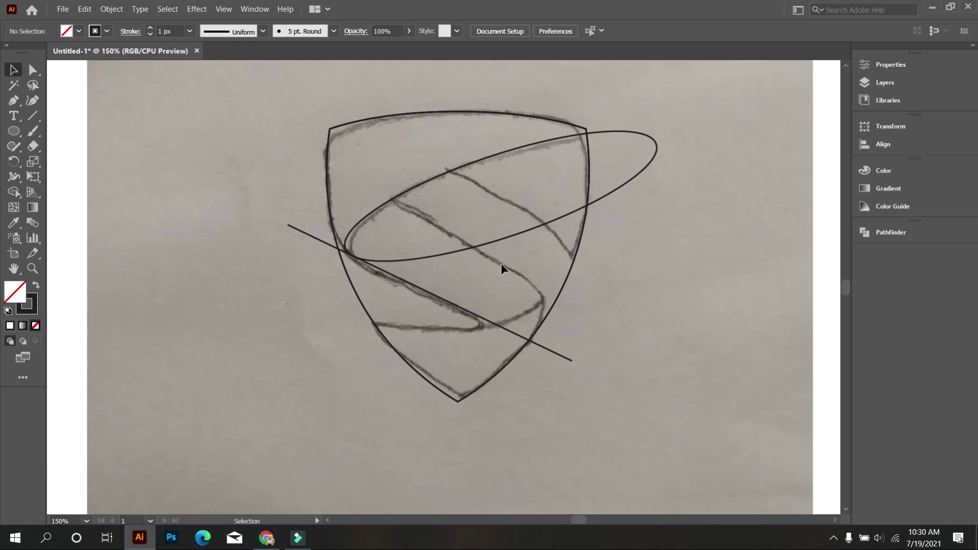
# Remove the parts of the diagonal line and tilted ellipse outside the shield with the Shape Builder tool.
pyautogui.hotkey('ctrl', 'a')
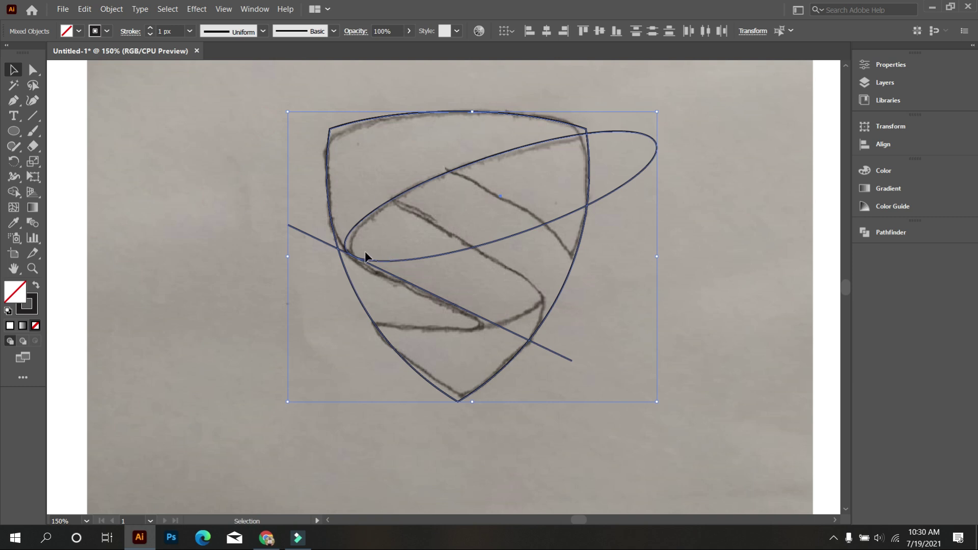
pyautogui.click(13, 192)
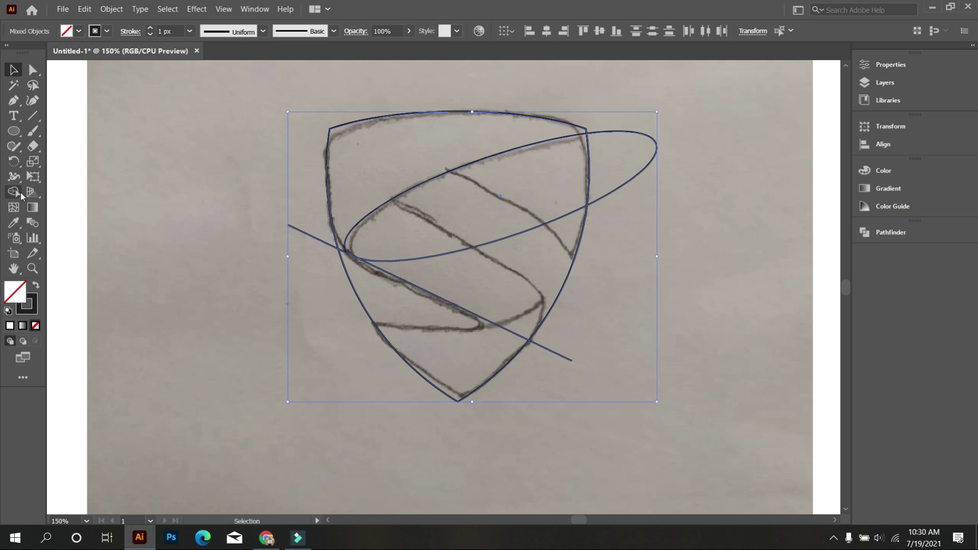
pyautogui.keyDown('alt'); pyautogui.click(314, 237); pyautogui.keyUp('alt')
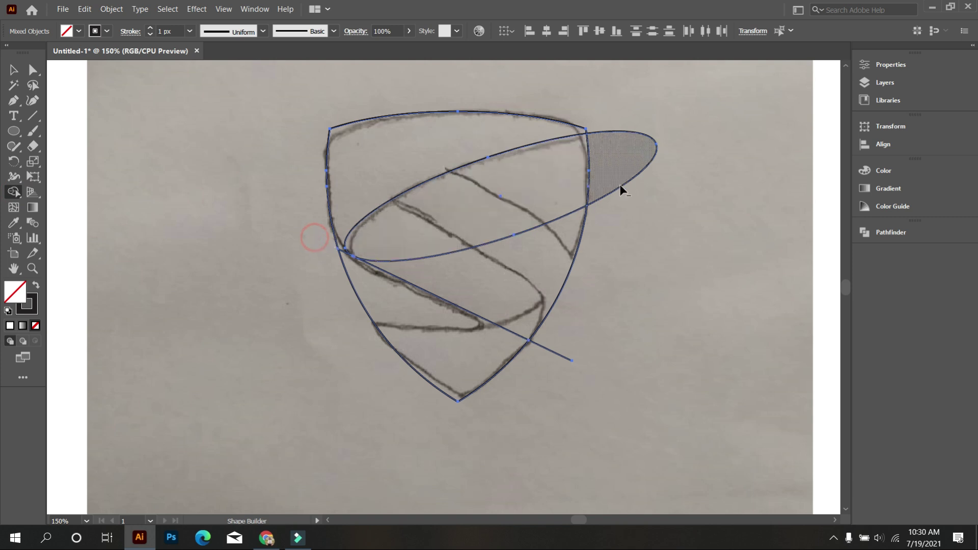
pyautogui.keyDown('alt'); pyautogui.click(613, 190); pyautogui.keyUp('alt')
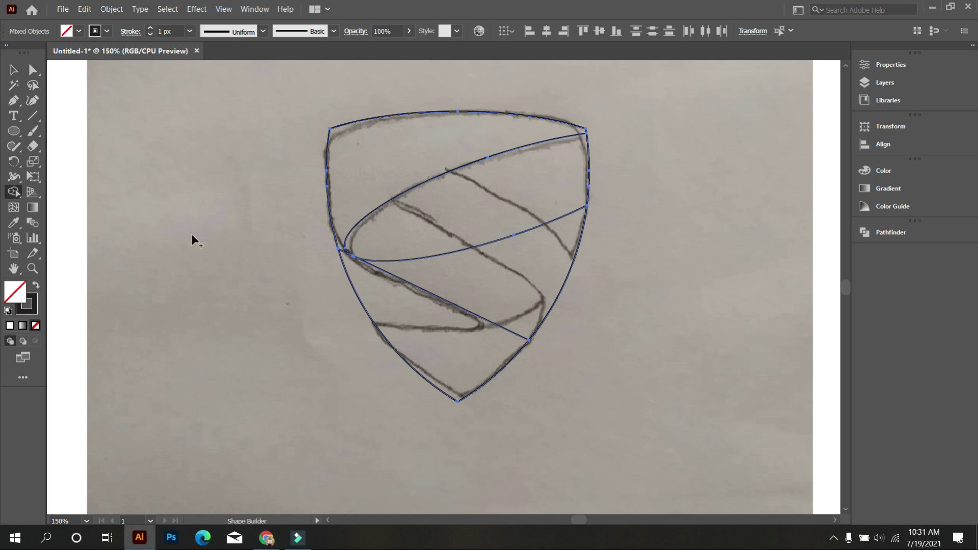
pyautogui.click(14, 69)
pyautogui.click(186, 266)
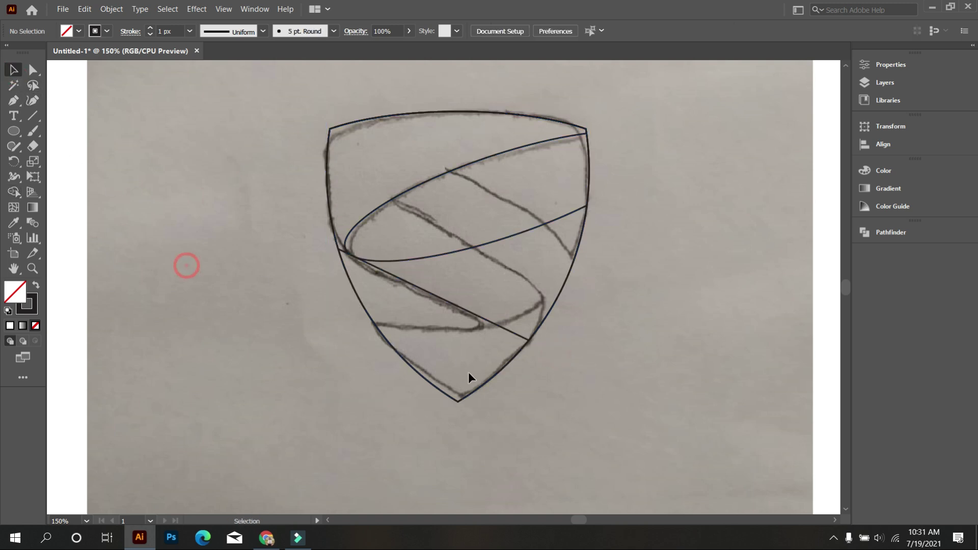
# Merge the ellipse region with the area between it and the diagonal line using the Shape Builder tool.
pyautogui.moveTo(740, 367); pyautogui.dragTo(468, 145)
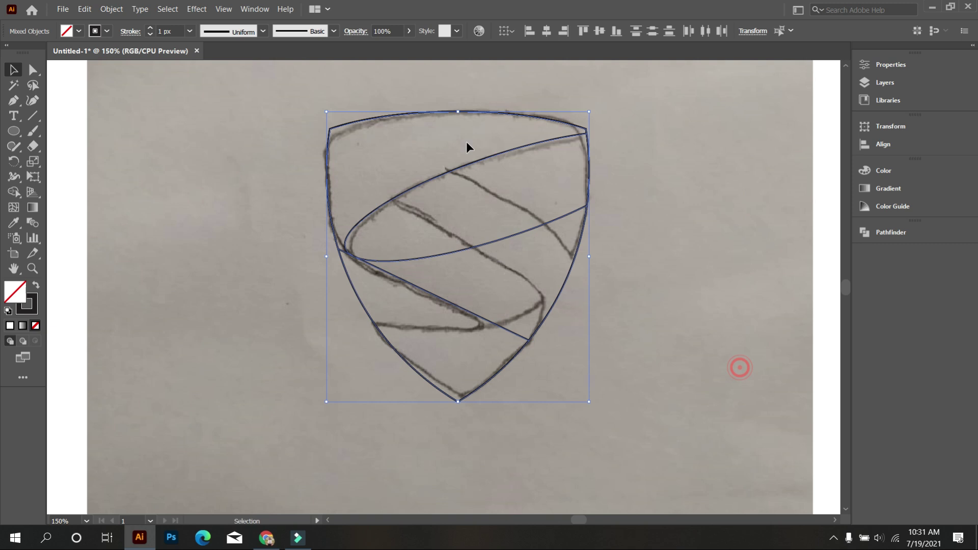
pyautogui.click(13, 192)
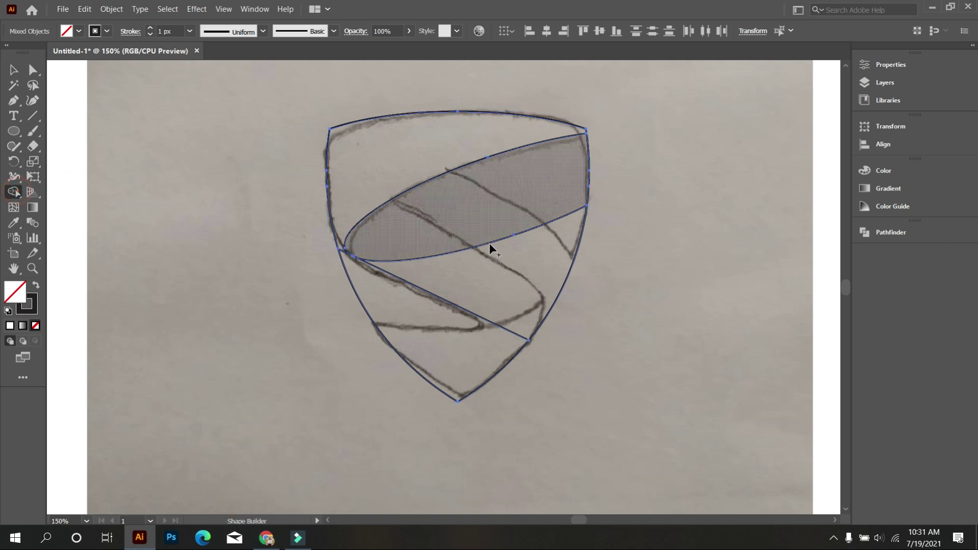
pyautogui.moveTo(463, 249); pyautogui.dragTo(454, 244)
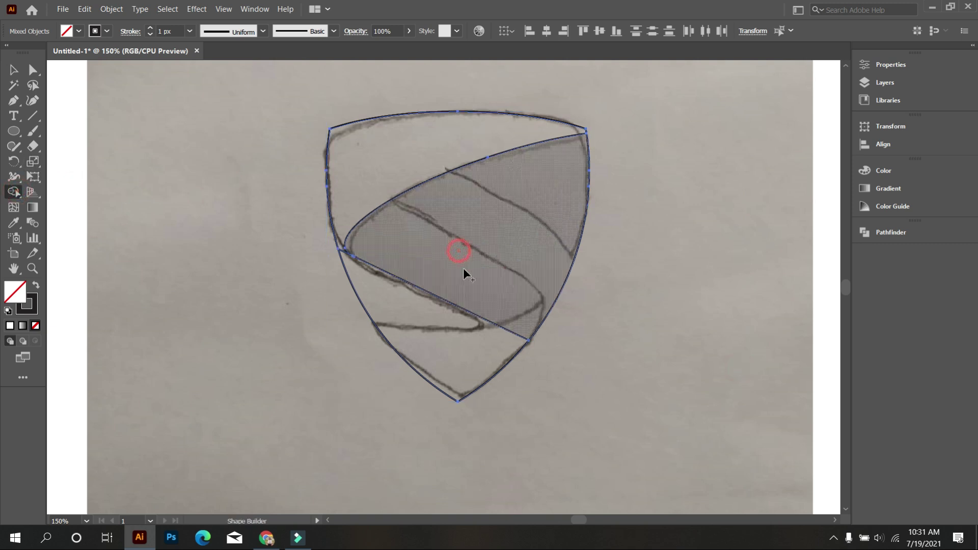
pyautogui.scroll(4, 342, 260)
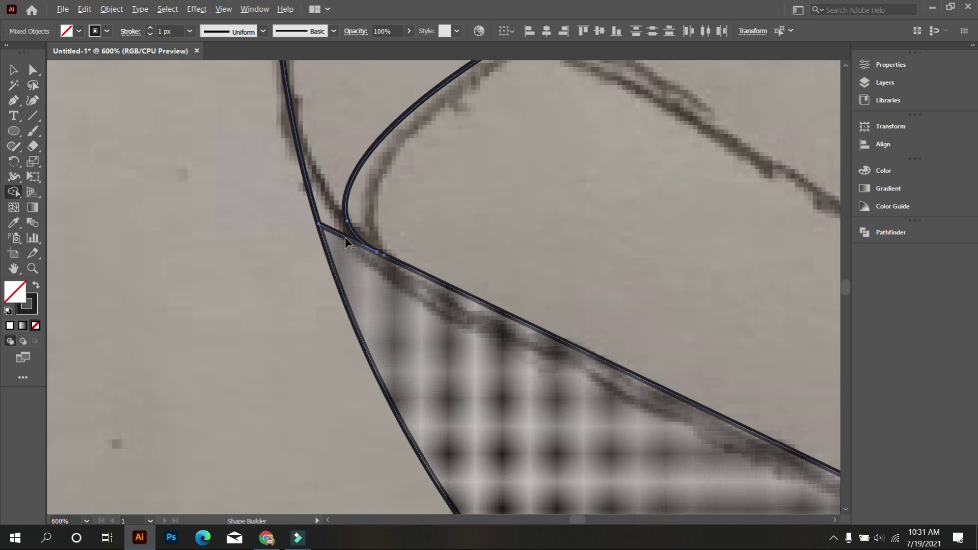
pyautogui.scroll(-5, 392, 310)
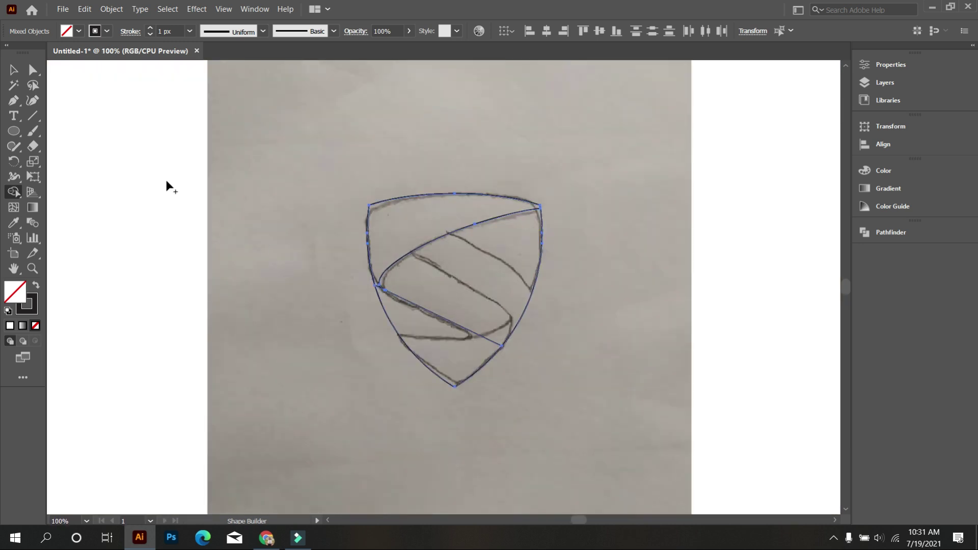
pyautogui.click(13, 70)
pyautogui.click(330, 218)
pyautogui.scroll(-1, 414, 300)
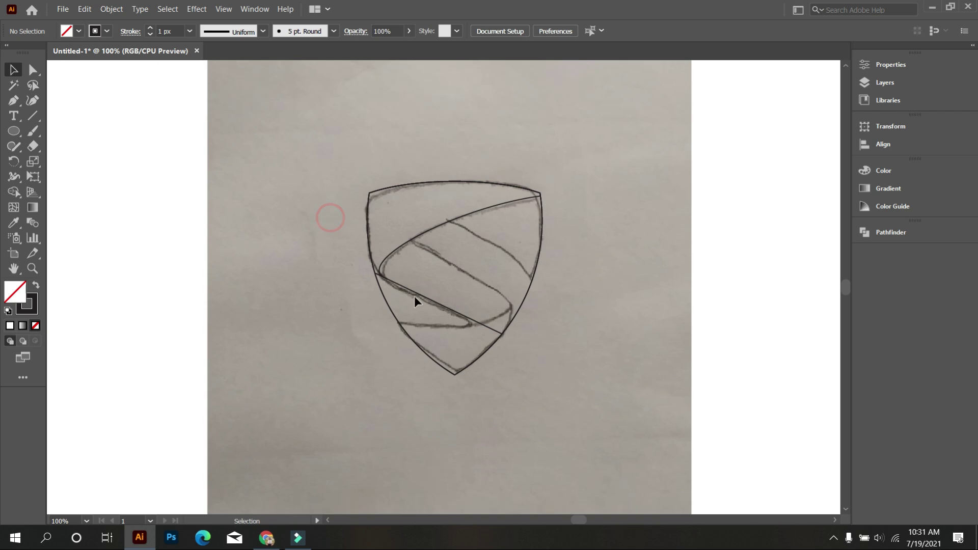
# Draw a horizontal ellipse and place it with its lower edge on the sketched bottom curve of the S.
pyautogui.scroll(2, 415, 301)
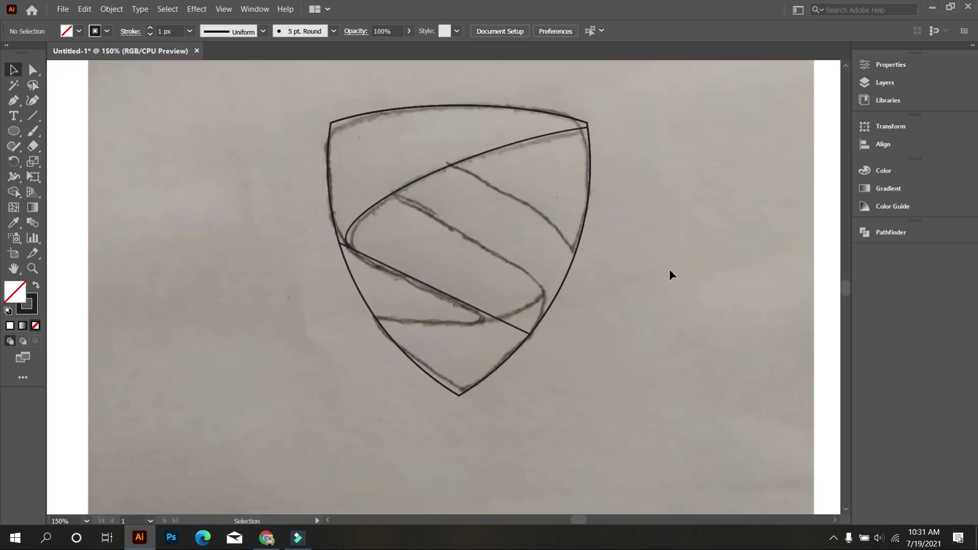
pyautogui.scroll(1, 589, 275)
pyautogui.click(14, 131)
pyautogui.moveTo(162, 187); pyautogui.dragTo(375, 284)
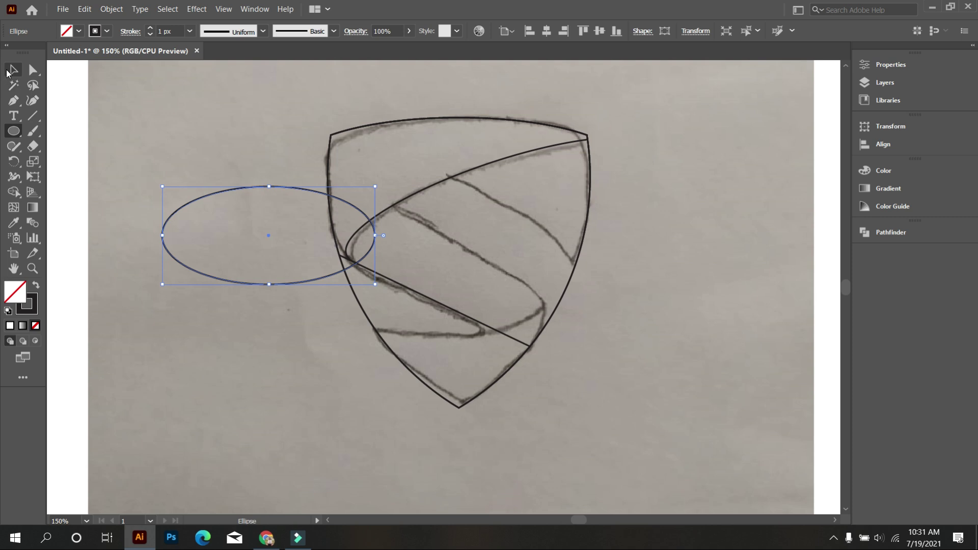
pyautogui.click(14, 70)
pyautogui.moveTo(310, 279); pyautogui.dragTo(482, 331)
pyautogui.click(709, 350)
# Flatten the lower ellipse by lowering its upper edge, keeping its bottom edge on the sketched curve.
pyautogui.scroll(1, 571, 325)
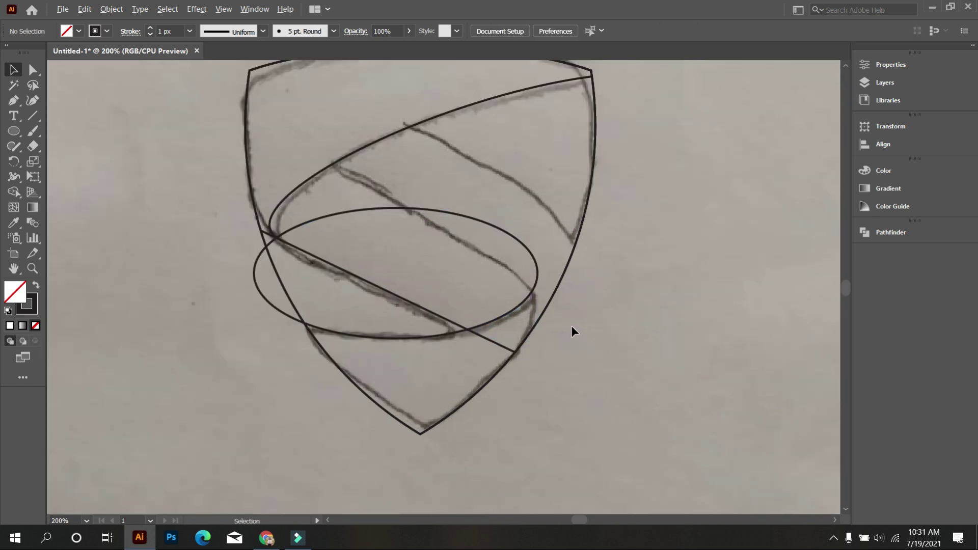
pyautogui.click(366, 209)
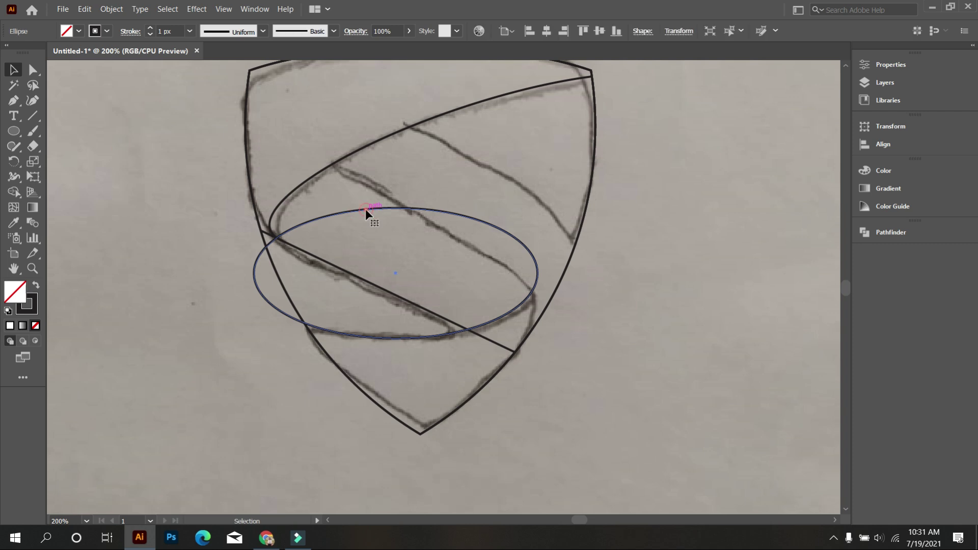
pyautogui.moveTo(396, 208); pyautogui.dragTo(388, 259)
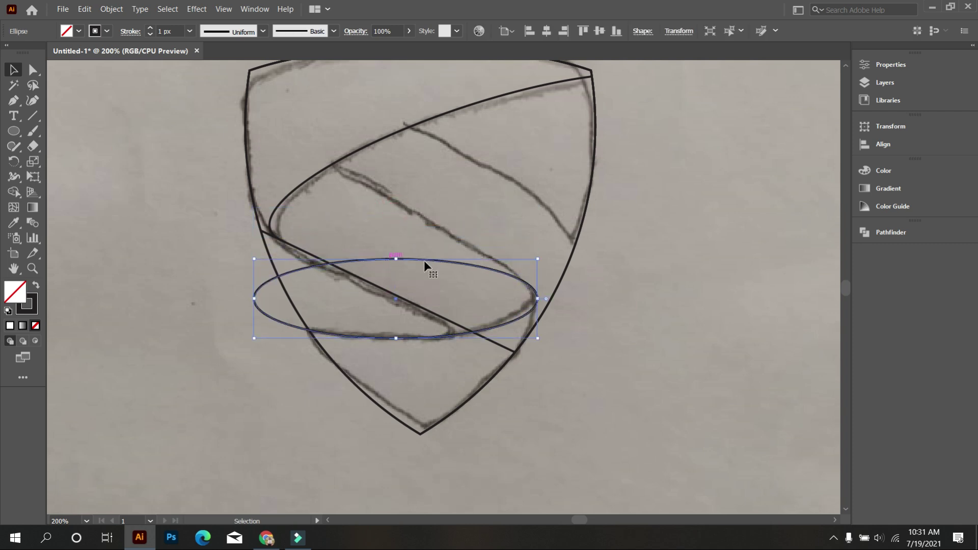
pyautogui.click(563, 337)
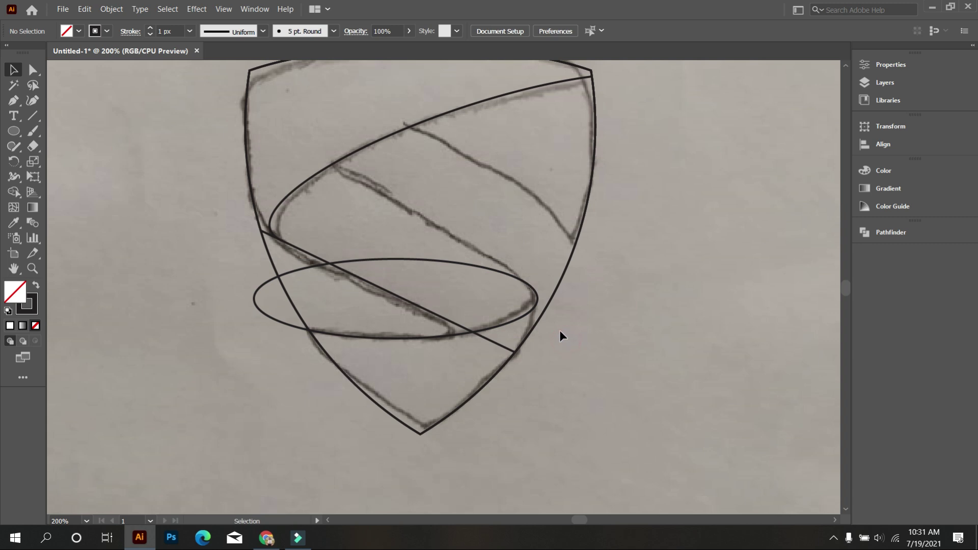
# Try flattening the lower ellipse further and shifting it slightly inward, and undo the shift.
pyautogui.click(508, 325)
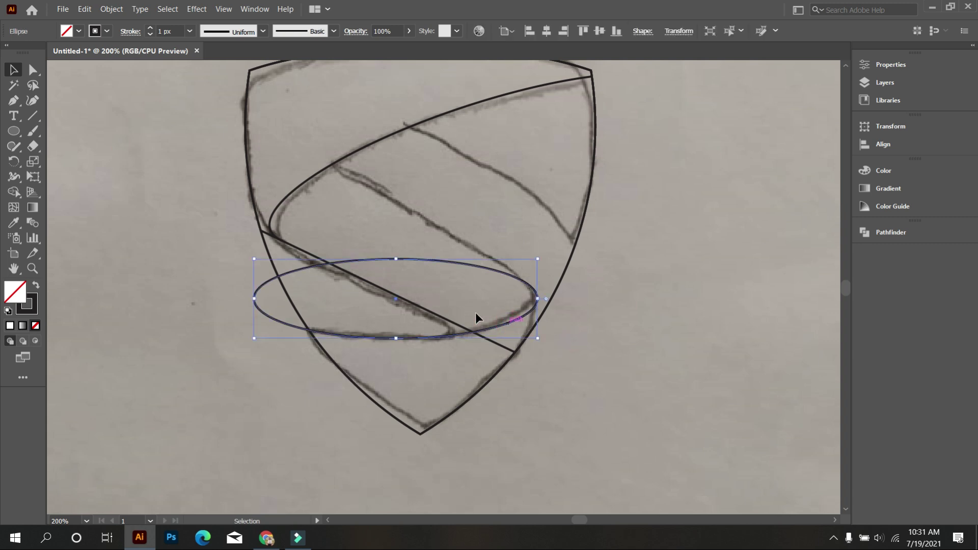
pyautogui.moveTo(394, 261); pyautogui.dragTo(394, 277)
pyautogui.moveTo(502, 325); pyautogui.dragTo(494, 321)
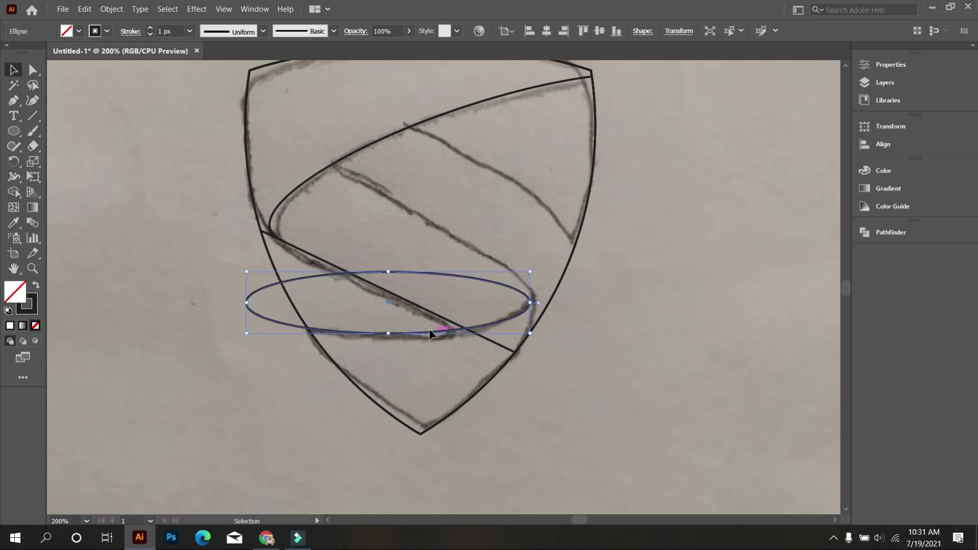
pyautogui.hotkey('ctrl', 'z')
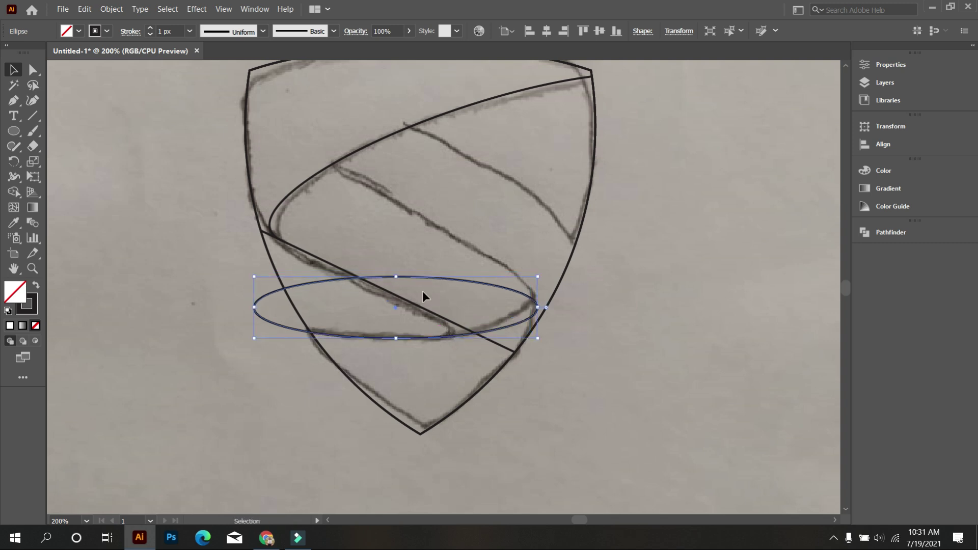
# Raise the lower ellipse's upper edge and pull its right side inward to fit the sketched bend of the S.
pyautogui.moveTo(399, 278); pyautogui.dragTo(400, 257)
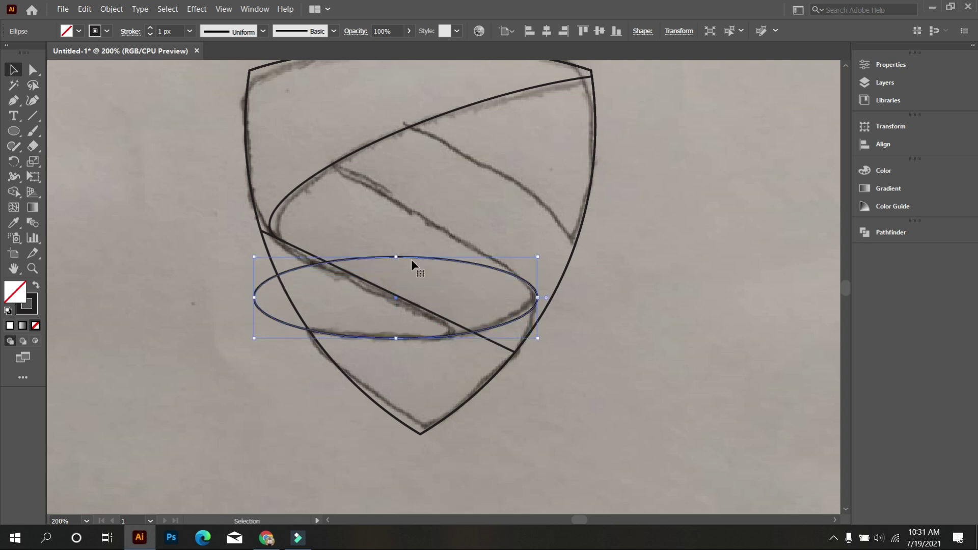
pyautogui.moveTo(537, 298); pyautogui.dragTo(533, 299)
pyautogui.click(161, 205)
# Draw a straight diagonal line along the upper edge of the S's middle stroke, extending past the shield on the lower right.
pyautogui.click(33, 116)
pyautogui.moveTo(309, 146); pyautogui.dragTo(644, 359)
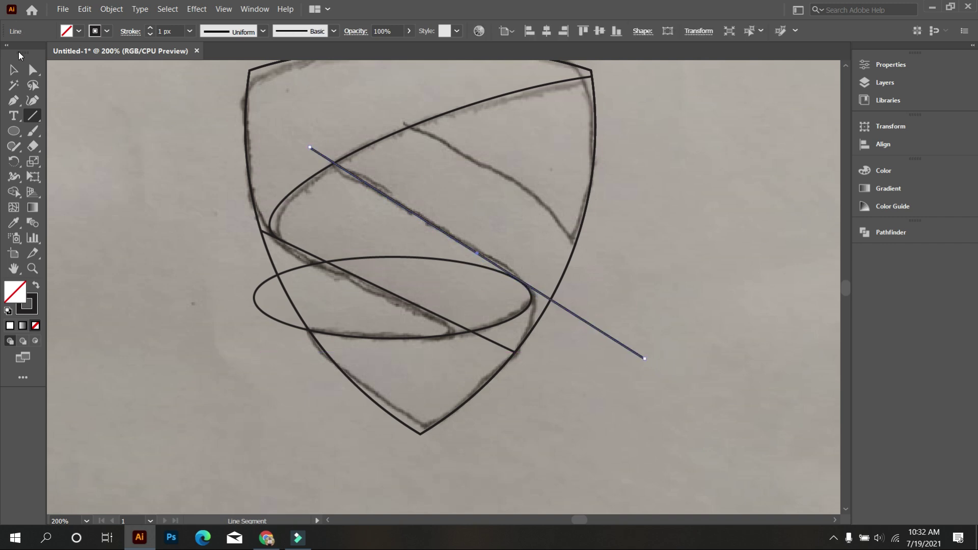
pyautogui.click(14, 70)
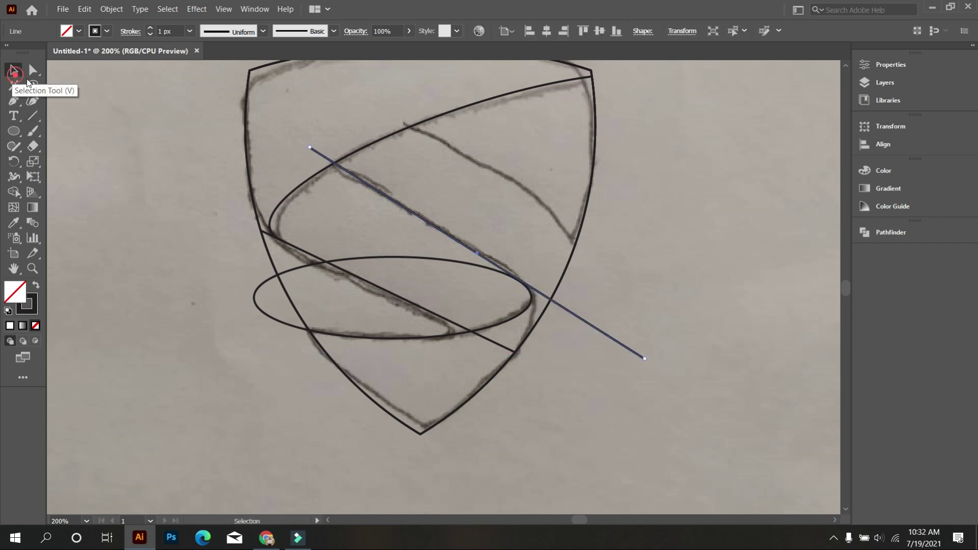
pyautogui.click(533, 262)
# Nudge the new diagonal line in Outline view so it touches the lower ellipse's right-hand curve, and return to preview.
pyautogui.scroll(3, 562, 298)
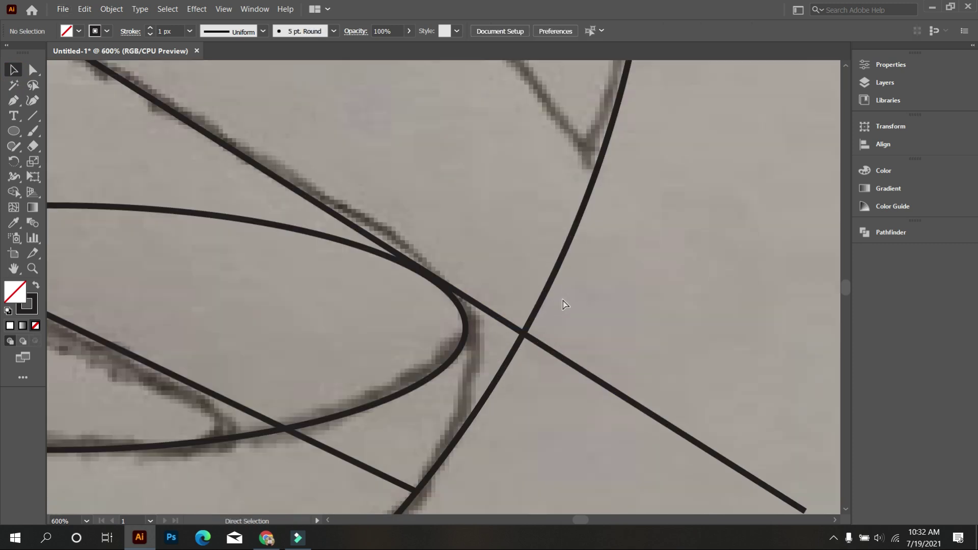
pyautogui.hotkey('ctrl', 'y')
pyautogui.scroll(2, 438, 284)
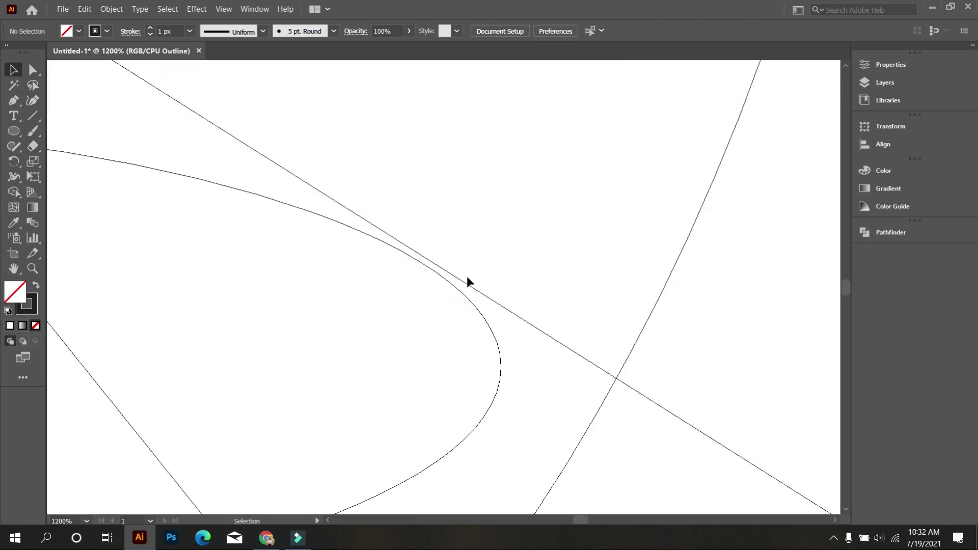
pyautogui.moveTo(449, 276); pyautogui.dragTo(444, 279)
pyautogui.scroll(-5, 526, 259)
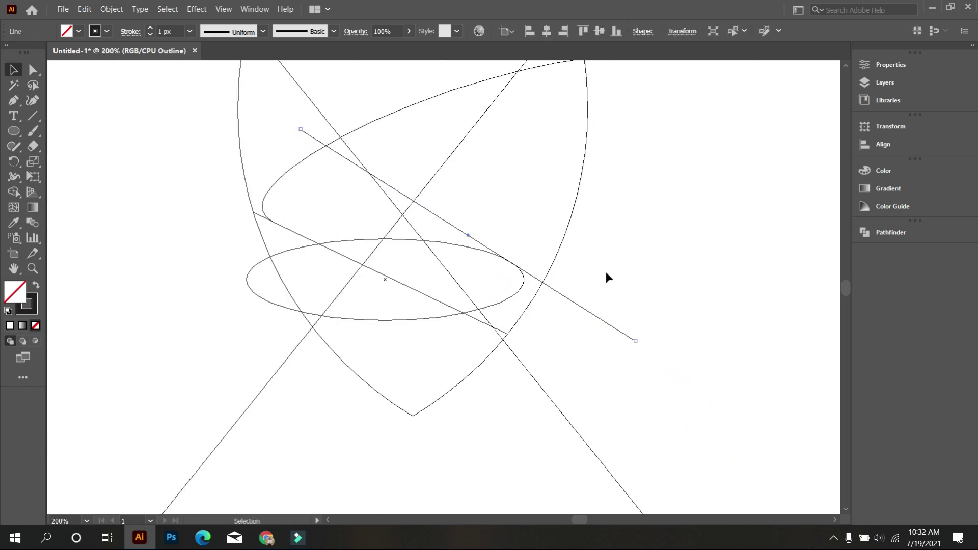
pyautogui.hotkey('ctrl', 'y')
# Remove the ellipse and shield parts left of the S, the ellipse's upper arc and the line end outside the shield with Shape Builder.
pyautogui.scroll(-2, 505, 352)
pyautogui.click(408, 423)
pyautogui.moveTo(304, 153)
pyautogui.mouseDown()
pyautogui.moveTo(566, 415)
pyautogui.moveTo(513, 387)
pyautogui.mouseUp()
pyautogui.scroll(1, 513, 386)
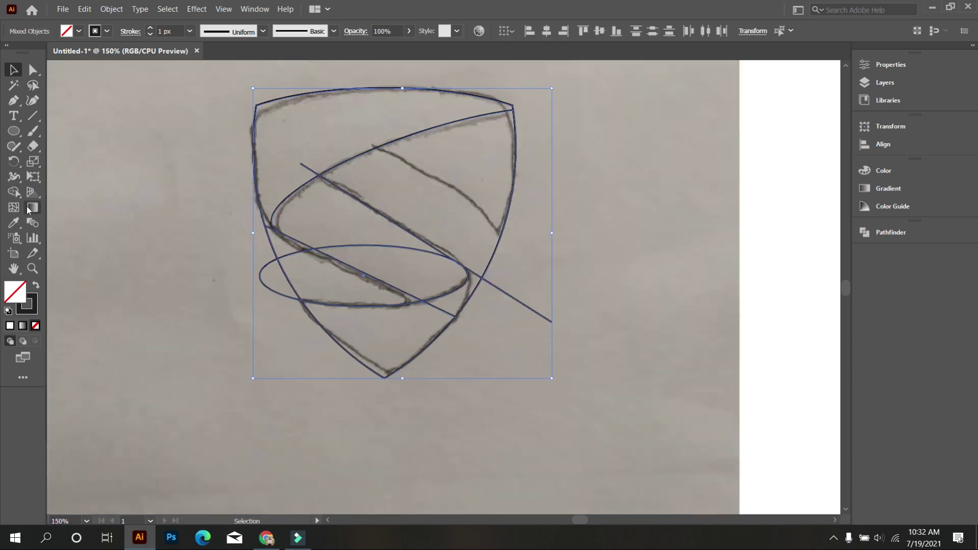
pyautogui.click(13, 192)
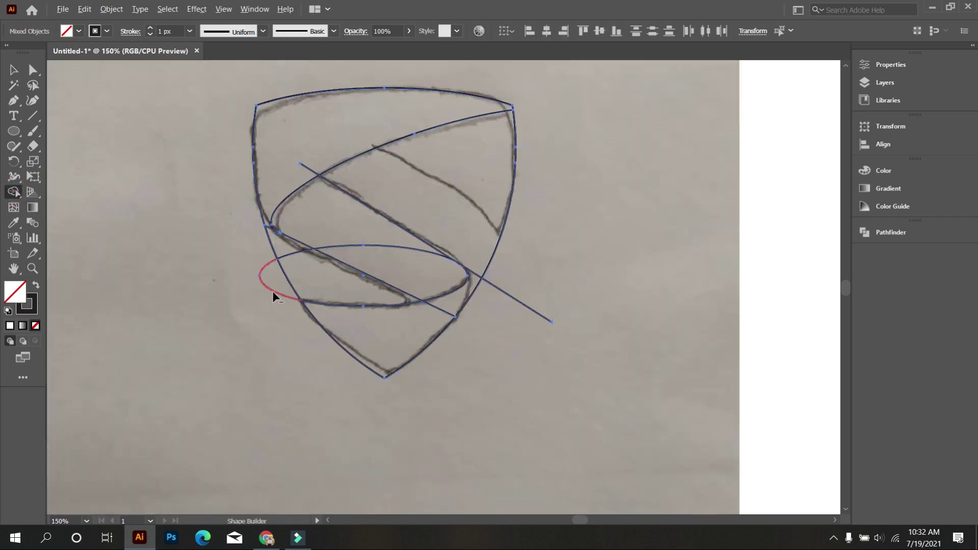
pyautogui.keyDown('alt'); pyautogui.click(289, 283); pyautogui.keyUp('alt')
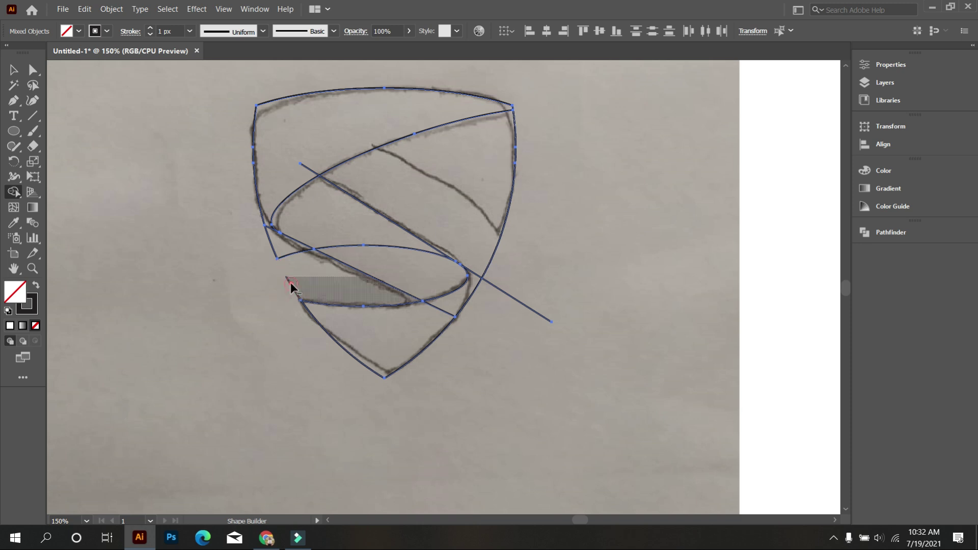
pyautogui.keyDown('alt'); pyautogui.click(275, 252); pyautogui.keyUp('alt')
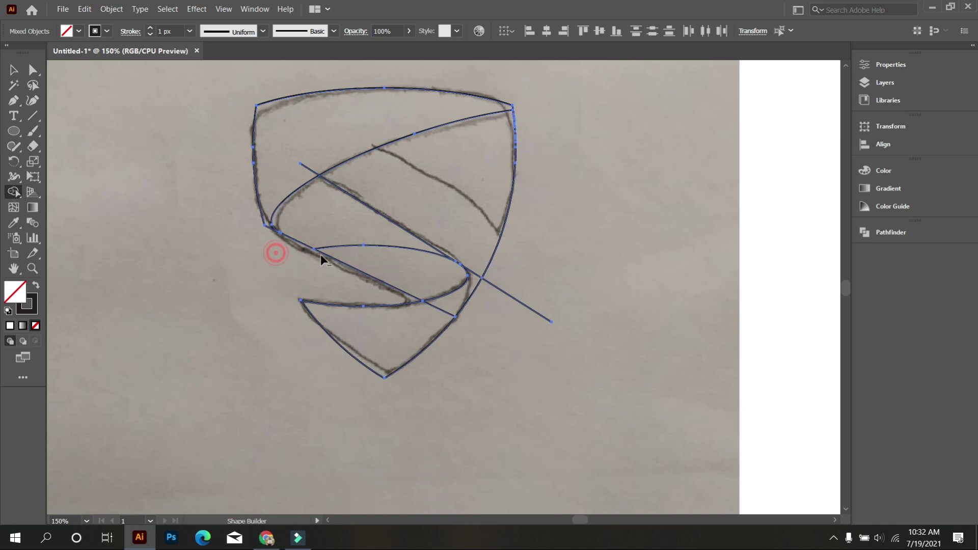
pyautogui.keyDown('alt'); pyautogui.click(373, 245); pyautogui.keyUp('alt')
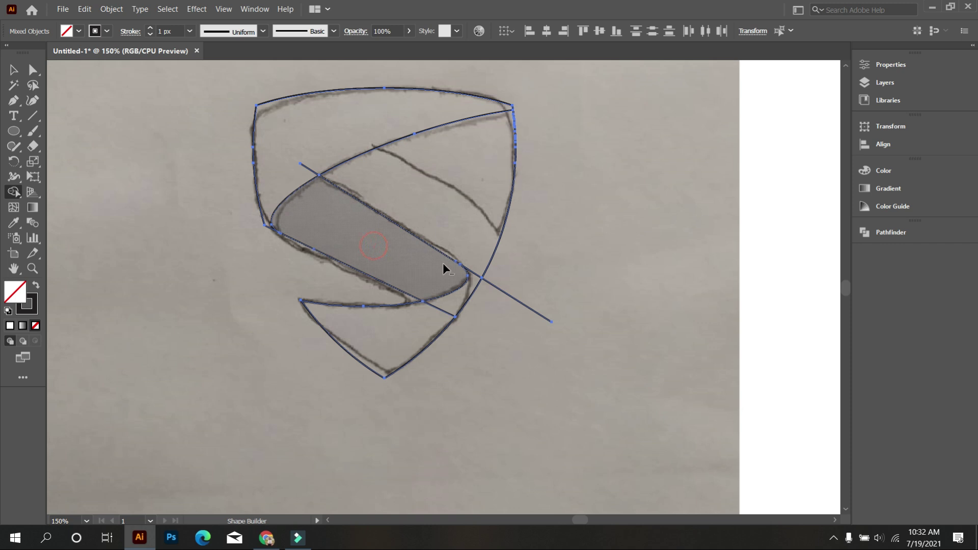
pyautogui.keyDown('alt'); pyautogui.click(498, 288); pyautogui.keyUp('alt')
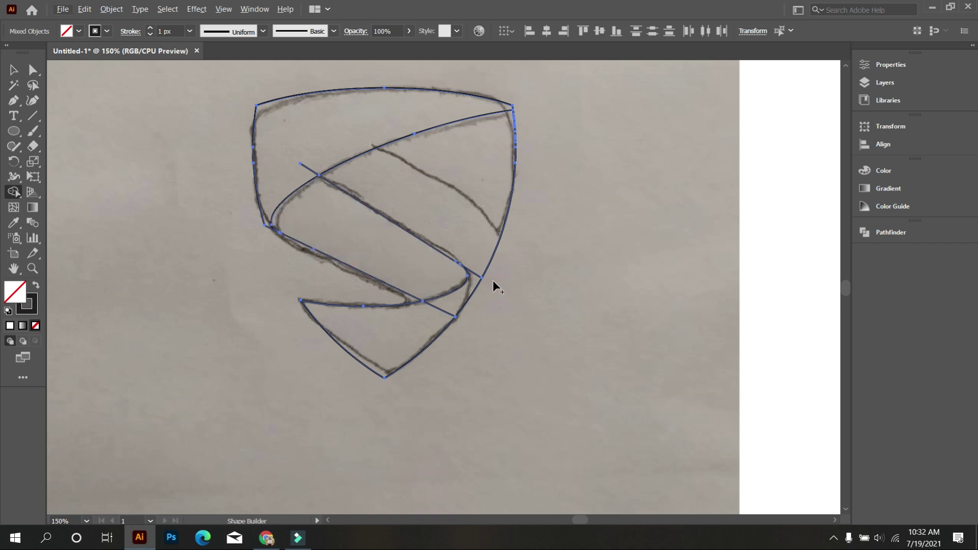
# Draw a flat ellipse in the upper part of the S and rotate it to the slope of the sketched upper curve.
pyautogui.click(14, 133)
pyautogui.hotkey('ctrl', 'shift', 'a')
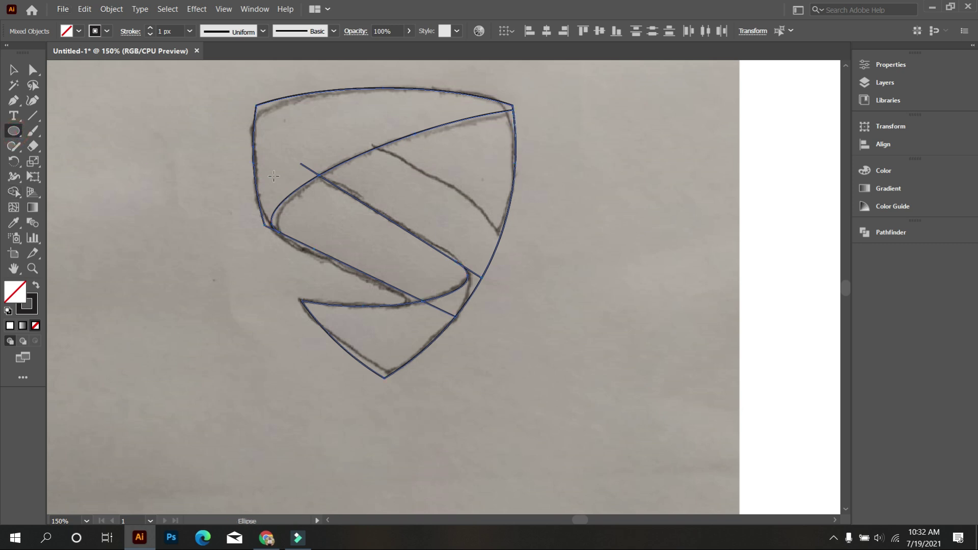
pyautogui.moveTo(315, 141); pyautogui.dragTo(496, 197)
pyautogui.press('v')
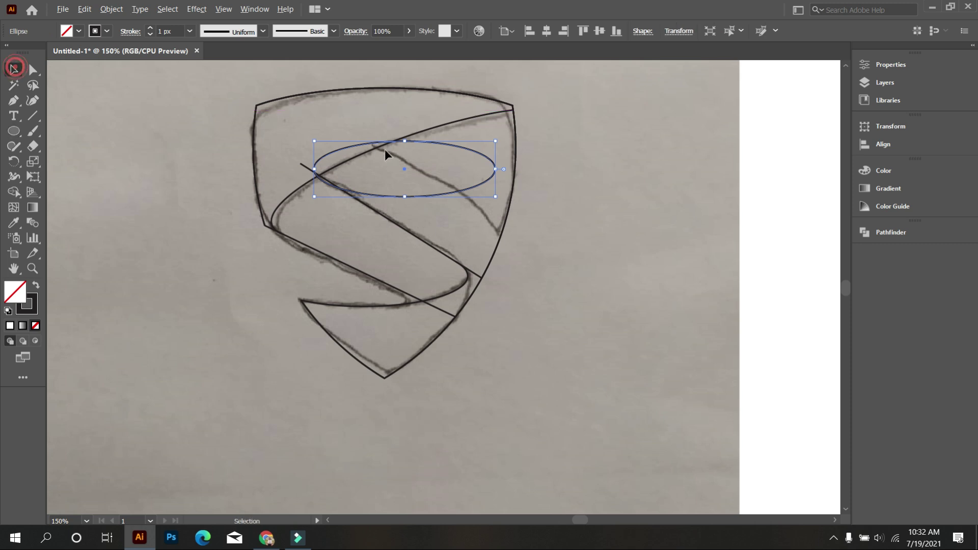
pyautogui.scroll(1, 414, 156)
pyautogui.moveTo(528, 133); pyautogui.dragTo(607, 234)
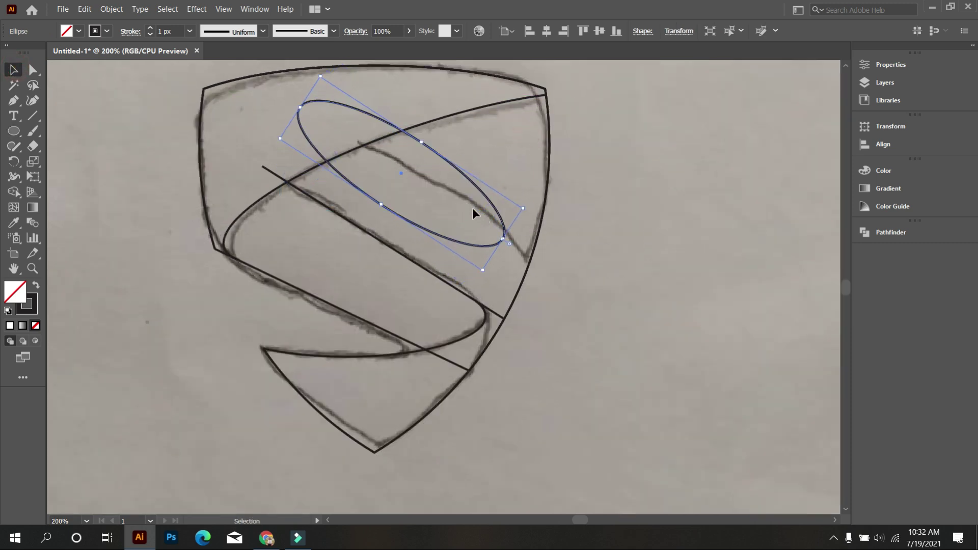
# Fit the tilted ellipse's upper edge to the sketched upper-right curve by moving it, rotating it slightly and narrowing it.
pyautogui.moveTo(486, 208); pyautogui.dragTo(498, 231)
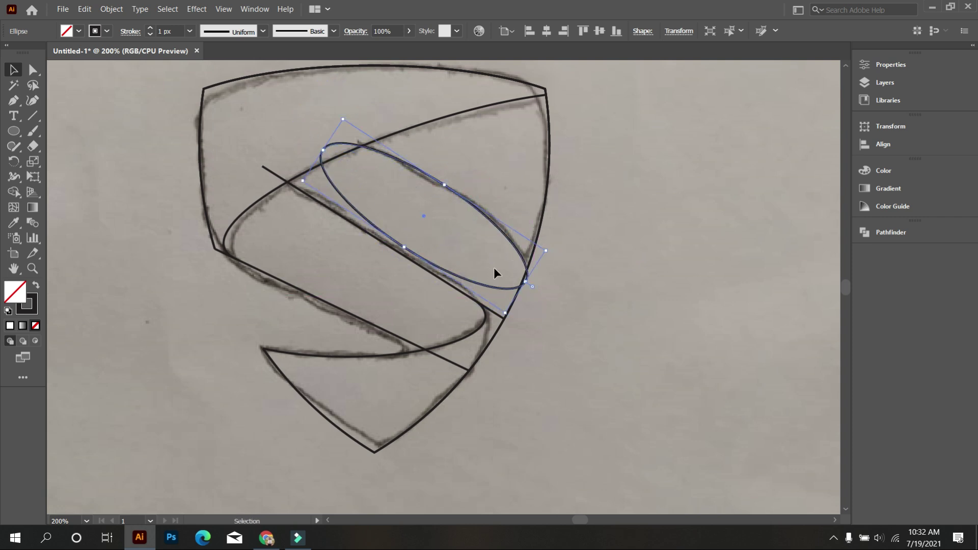
pyautogui.moveTo(507, 320); pyautogui.dragTo(513, 317)
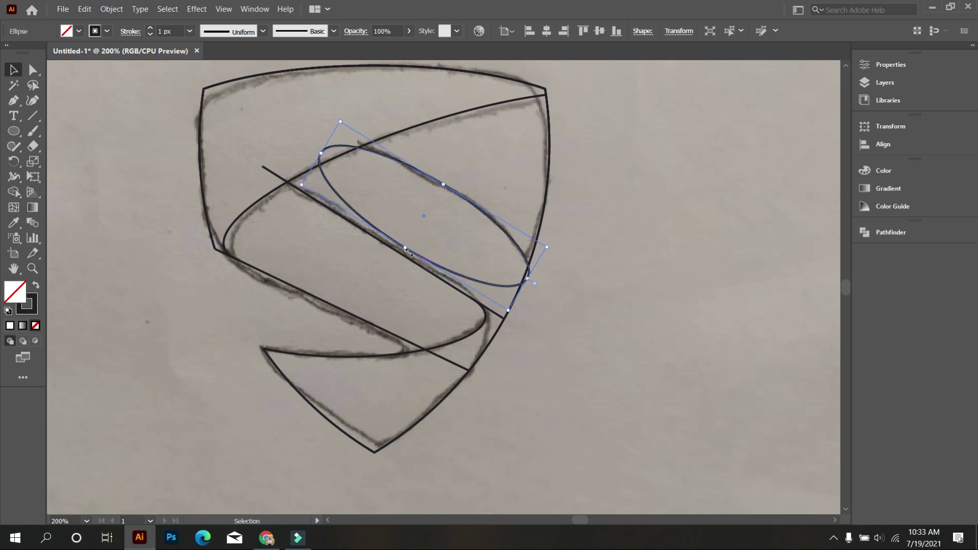
pyautogui.moveTo(405, 247); pyautogui.dragTo(423, 238)
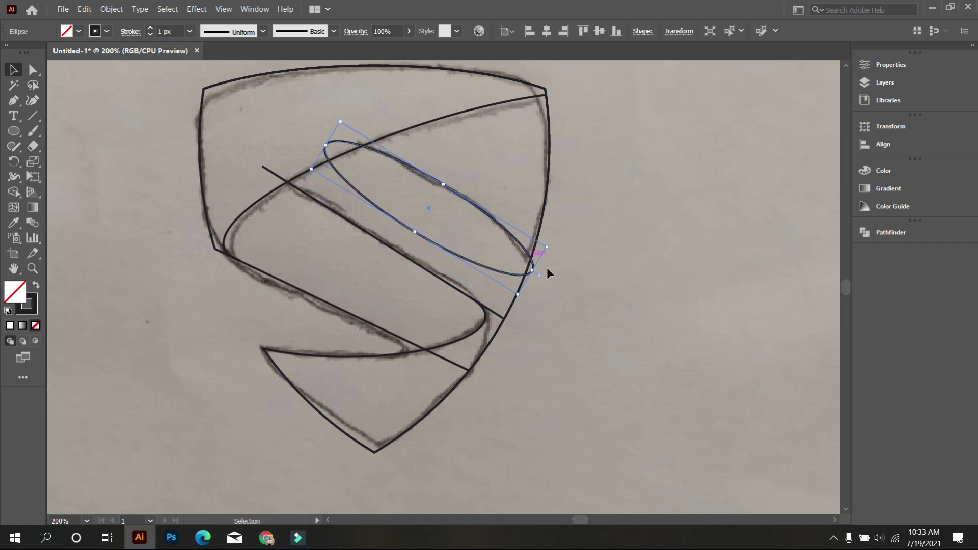
pyautogui.click(575, 301)
pyautogui.scroll(1, 506, 239)
pyautogui.moveTo(530, 258); pyautogui.dragTo(521, 258)
pyautogui.click(595, 355)
pyautogui.scroll(-1, 539, 328)
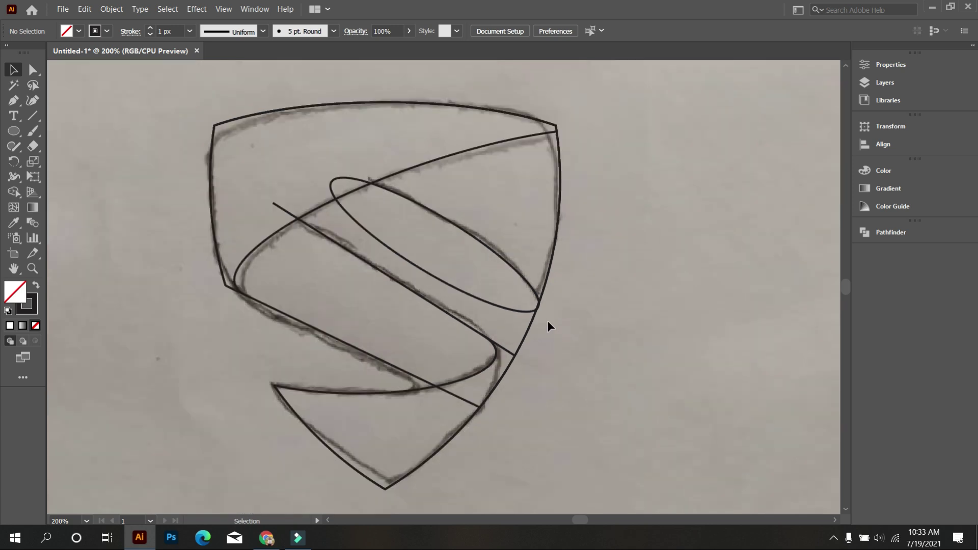
pyautogui.scroll(1, 543, 312)
pyautogui.scroll(-2, 544, 309)
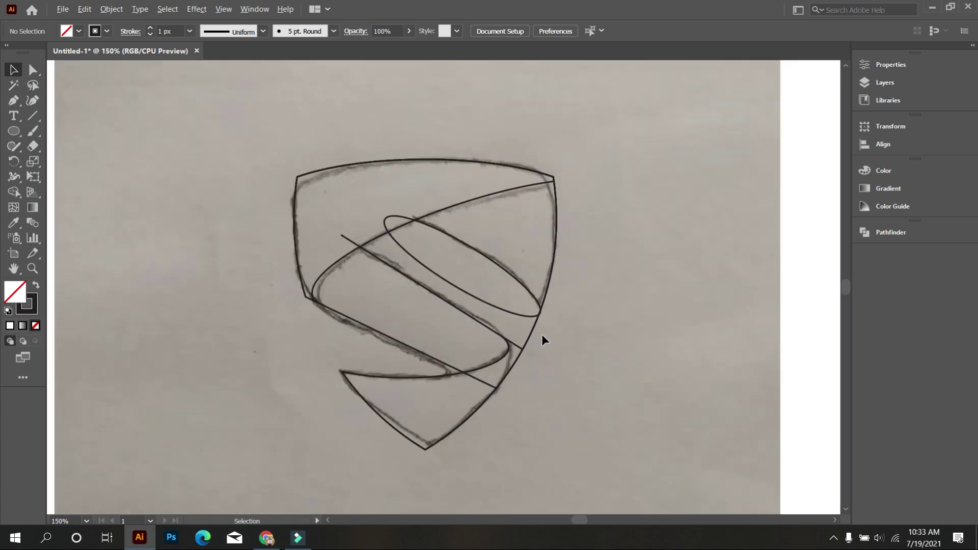
# Remove the protruding line stub and the tilted ellipse's outer tip and lower arc with the Shape Builder tool.
pyautogui.moveTo(527, 380); pyautogui.dragTo(598, 441)
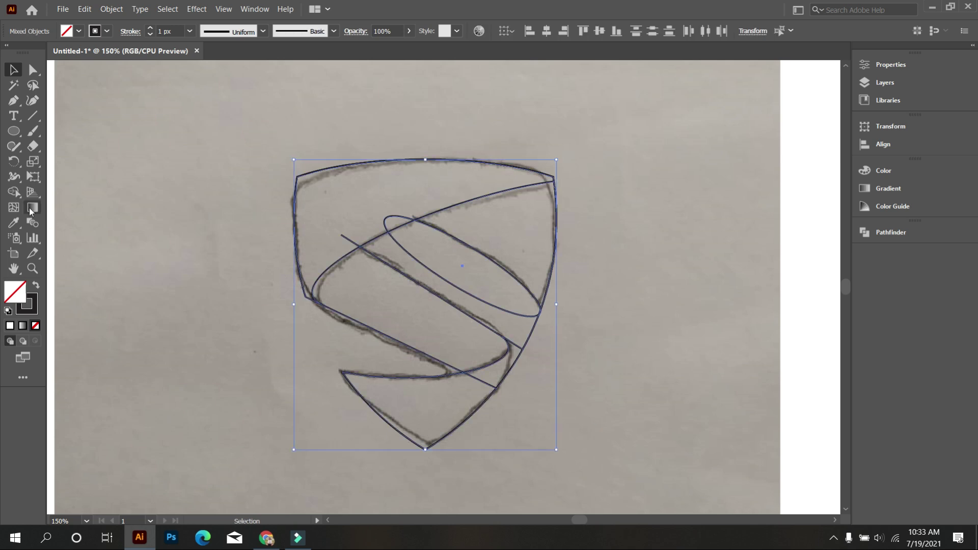
pyautogui.click(14, 191)
pyautogui.scroll(2, 348, 242)
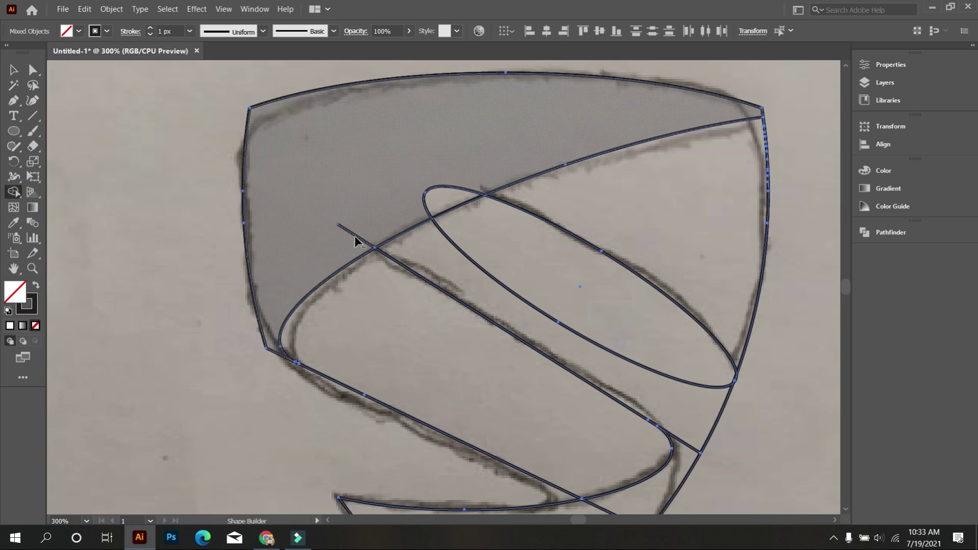
pyautogui.keyDown('alt'); pyautogui.click(359, 237); pyautogui.keyUp('alt')
pyautogui.keyDown('alt'); pyautogui.click(461, 190); pyautogui.keyUp('alt')
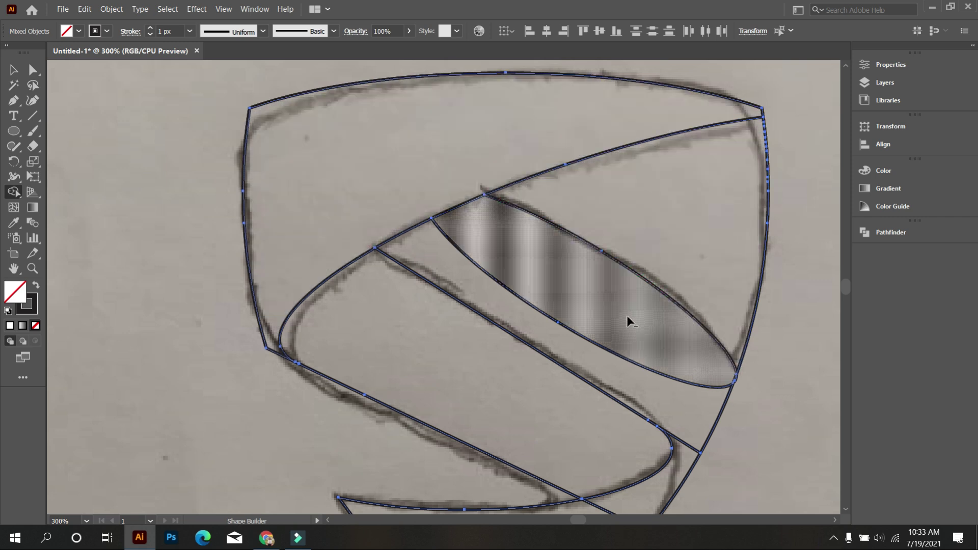
pyautogui.keyDown('alt'); pyautogui.click(658, 372); pyautogui.keyUp('alt')
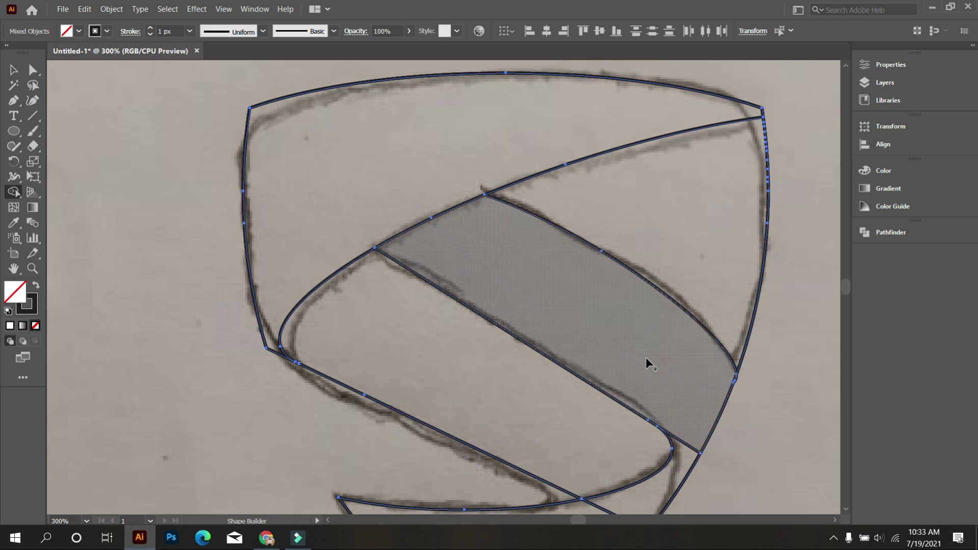
# Move the whole traced logo off the sketch to the empty artboard area on the photo's left.
pyautogui.scroll(-3, 642, 357)
pyautogui.scroll(-2, 573, 339)
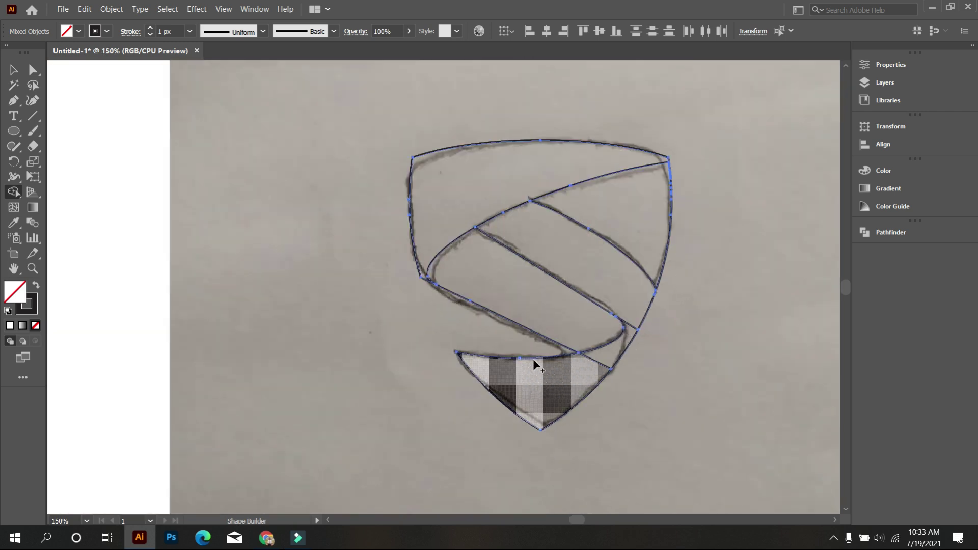
pyautogui.scroll(-2, 521, 346)
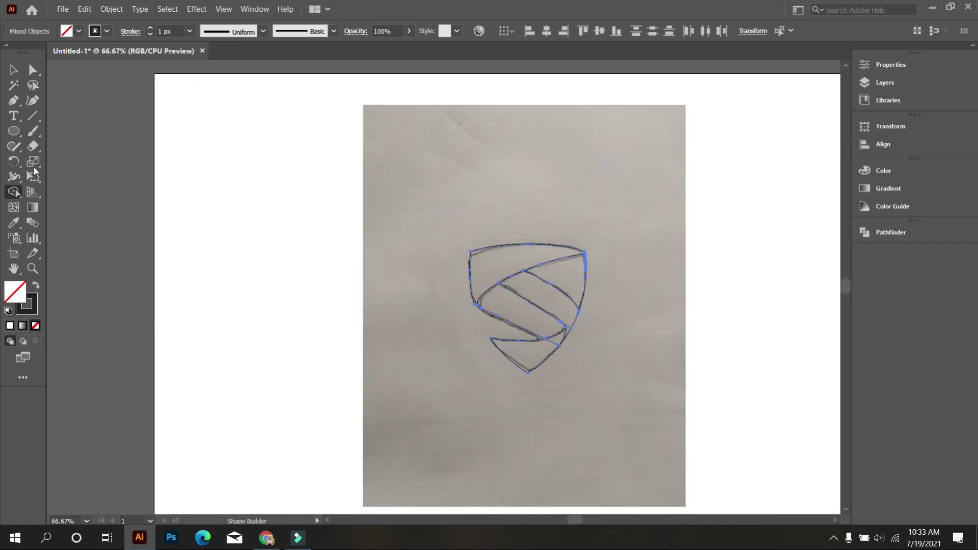
pyautogui.click(14, 70)
pyautogui.click(404, 189)
pyautogui.click(571, 300)
pyautogui.moveTo(567, 336); pyautogui.dragTo(316, 323)
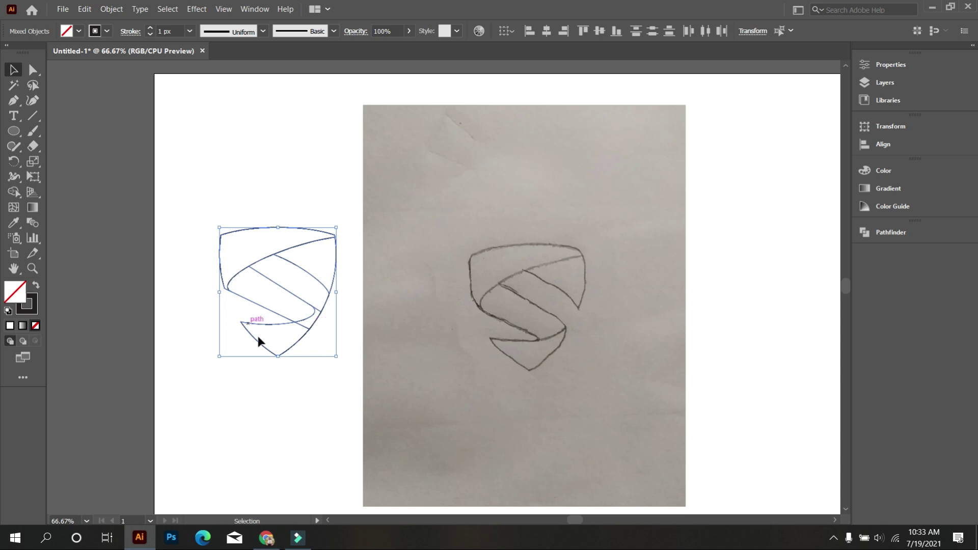
# Remove the shield's right edge between the upper curve and the diagonal line, including the leftover tip, with the Shape Builder tool.
pyautogui.scroll(1, 256, 333)
pyautogui.click(14, 192)
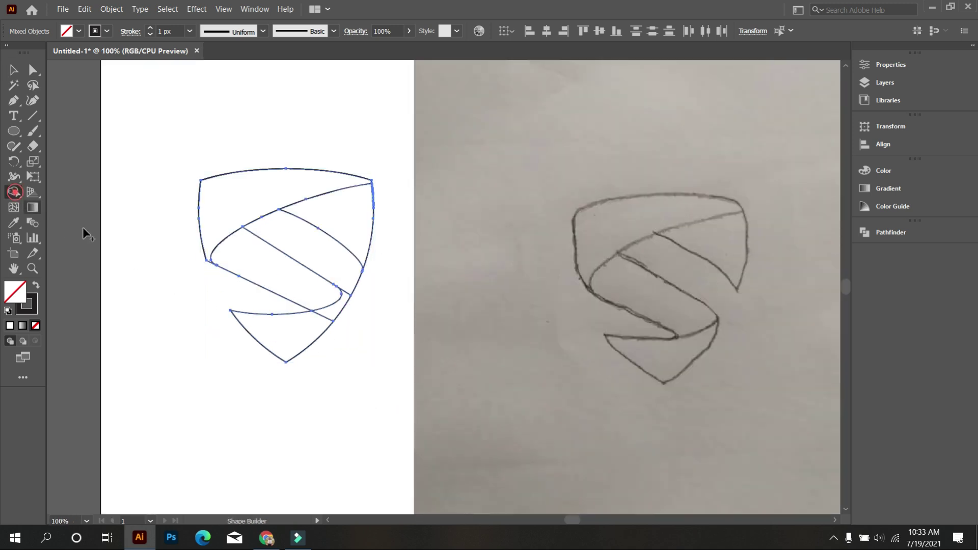
pyautogui.keyDown('alt'); pyautogui.click(356, 283); pyautogui.keyUp('alt')
pyautogui.scroll(8, 360, 289)
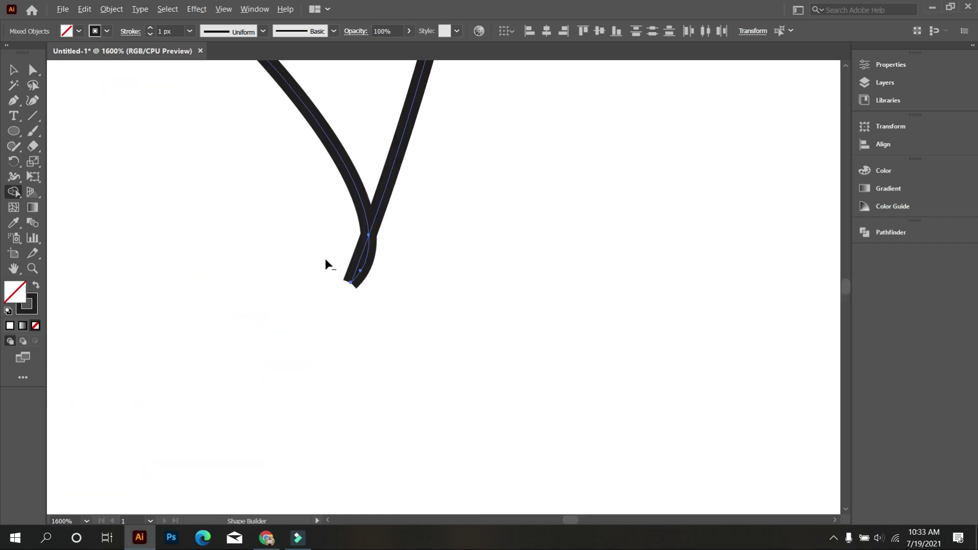
pyautogui.moveTo(325, 259); pyautogui.dragTo(402, 277)
pyautogui.scroll(-8, 424, 298)
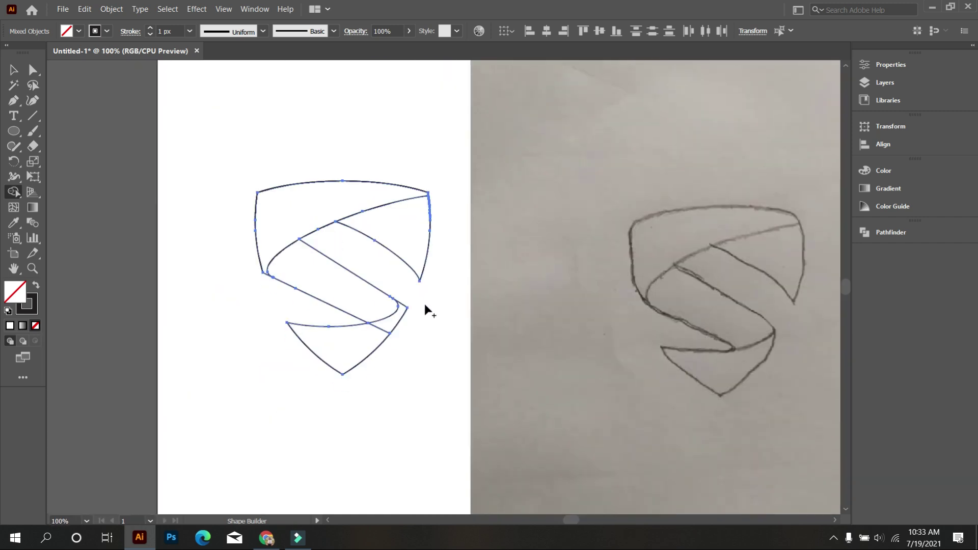
# Fill the logo's upper band, right-hand piece and diagonal band with black using the Shape Builder tool.
pyautogui.click(14, 70)
pyautogui.moveTo(189, 104); pyautogui.dragTo(436, 383)
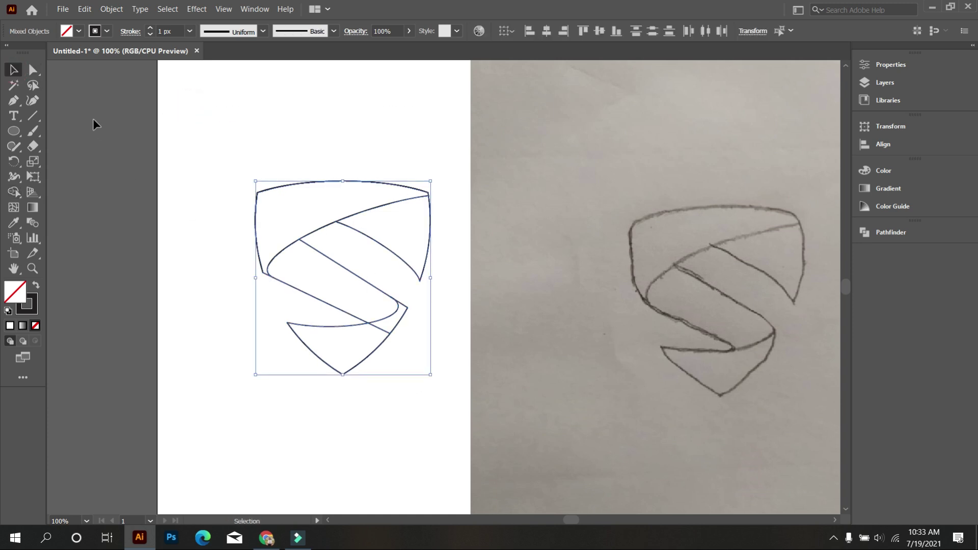
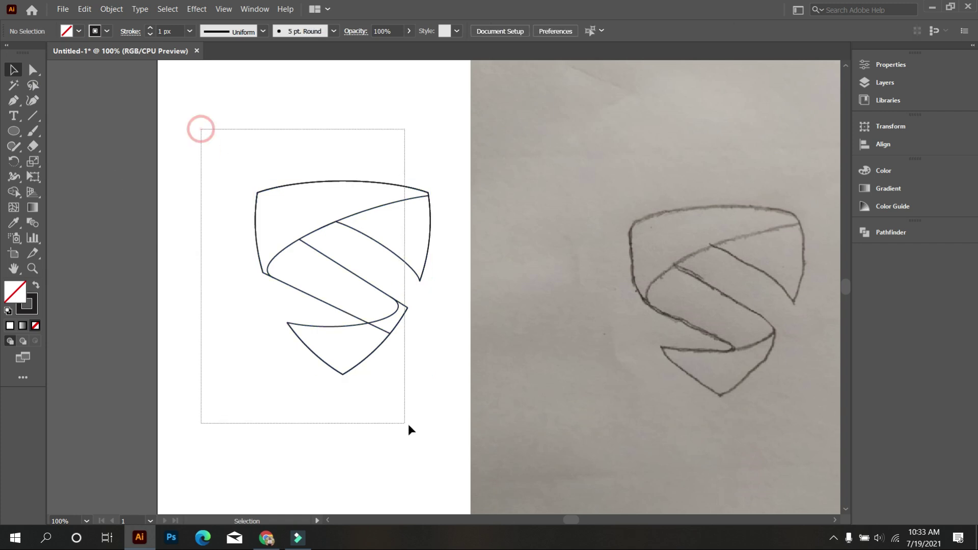
pyautogui.click(14, 191)
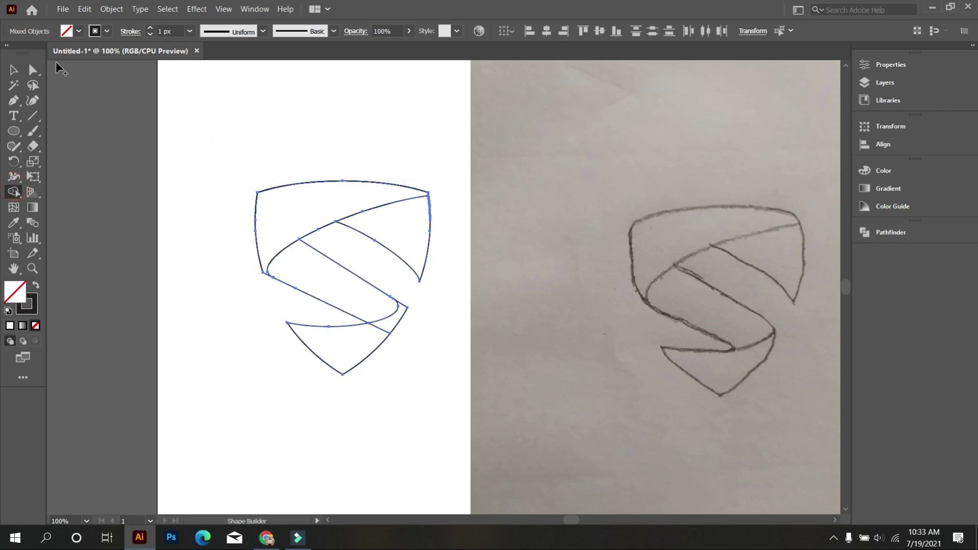
pyautogui.click(76, 33)
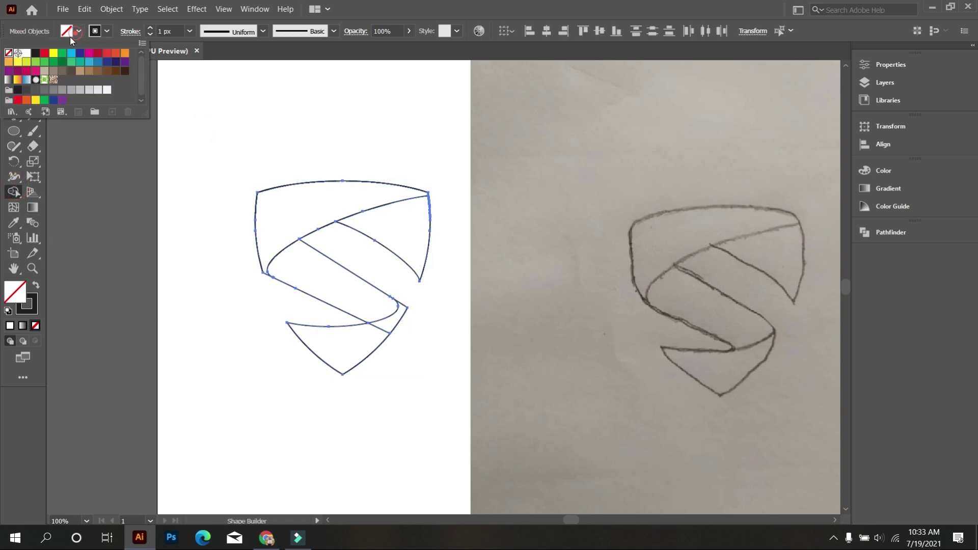
pyautogui.click(36, 53)
pyautogui.click(213, 199)
pyautogui.click(276, 213)
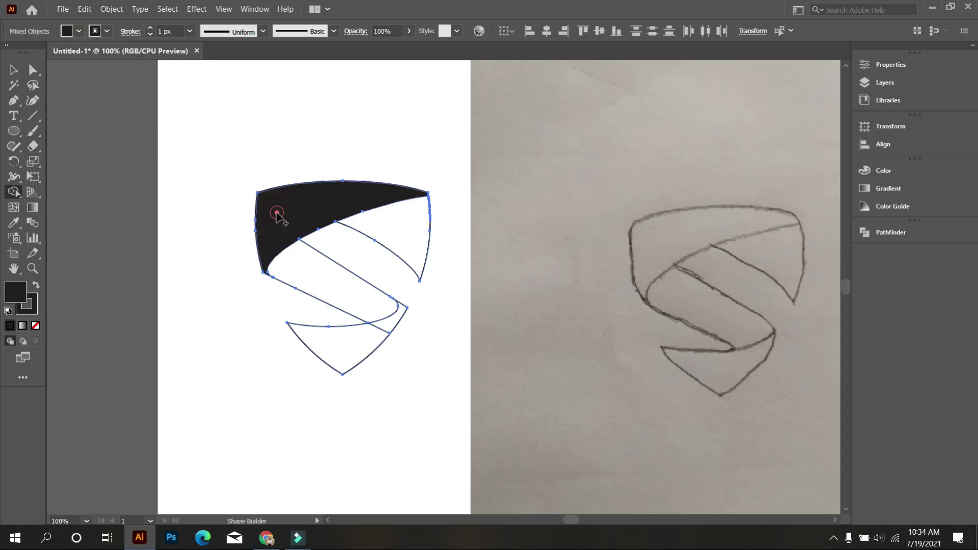
pyautogui.click(378, 227)
pyautogui.click(324, 267)
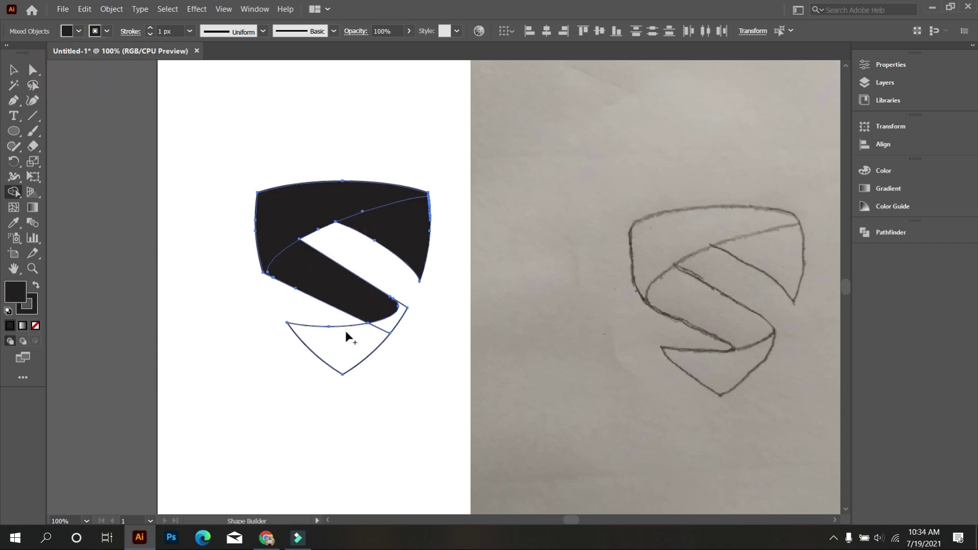
# Fill the logo's lower tip with black and merge the small right corner pieces into it with the Shape Builder tool.
pyautogui.click(348, 340)
pyautogui.click(384, 320)
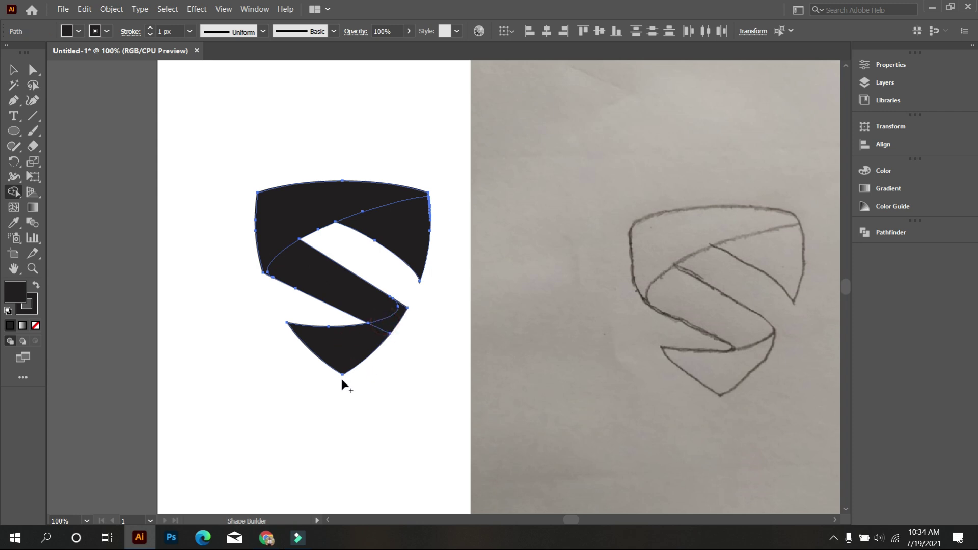
pyautogui.moveTo(383, 326); pyautogui.dragTo(359, 347)
# Unlock all objects and delete the sketch photo from the artboard.
pyautogui.click(13, 70)
pyautogui.click(269, 119)
pyautogui.moveTo(241, 125); pyautogui.dragTo(423, 428)
pyautogui.scroll(-2, 382, 397)
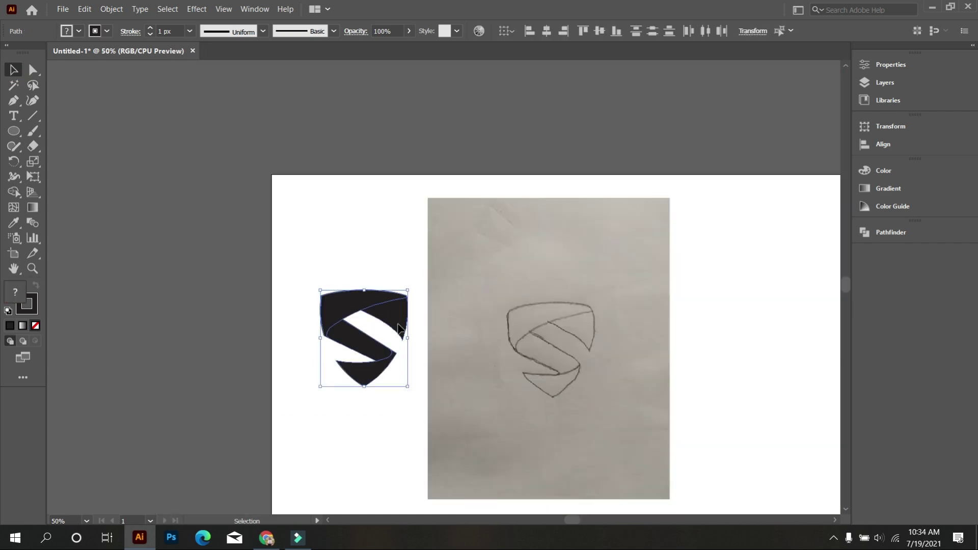
pyautogui.scroll(-2, 399, 328)
pyautogui.click(111, 8)
pyautogui.click(175, 102)
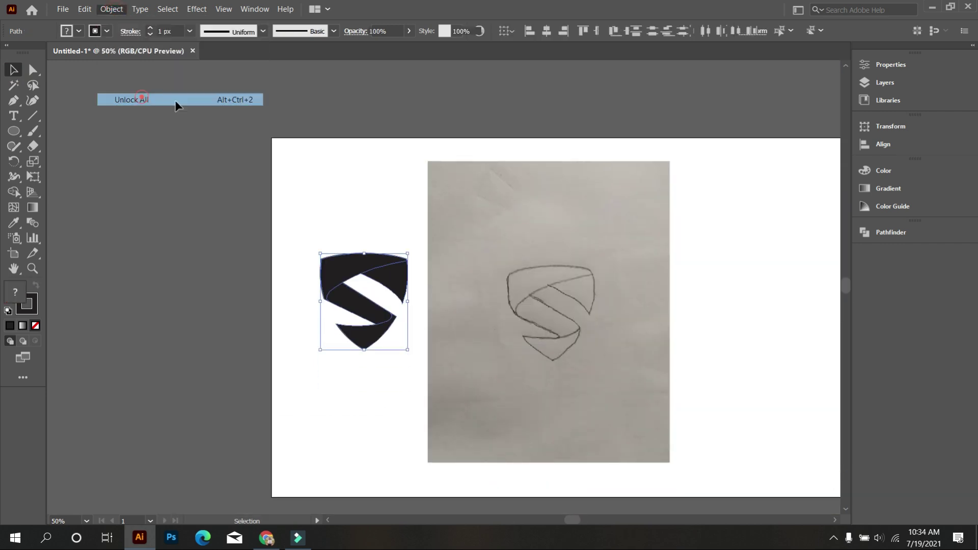
pyautogui.click(328, 146)
pyautogui.click(469, 215)
pyautogui.press('Delete')
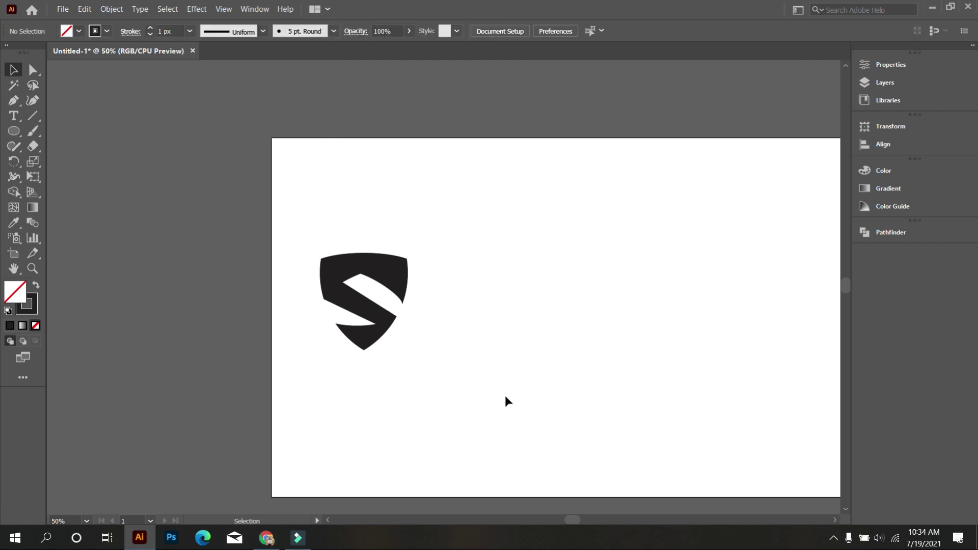
# Move the whole black logo towards the middle of the artboard and enlarge it slightly.
pyautogui.moveTo(505, 396); pyautogui.dragTo(284, 210)
pyautogui.moveTo(395, 273); pyautogui.dragTo(669, 320)
pyautogui.scroll(-2, 704, 362)
pyautogui.moveTo(735, 401); pyautogui.dragTo(540, 320)
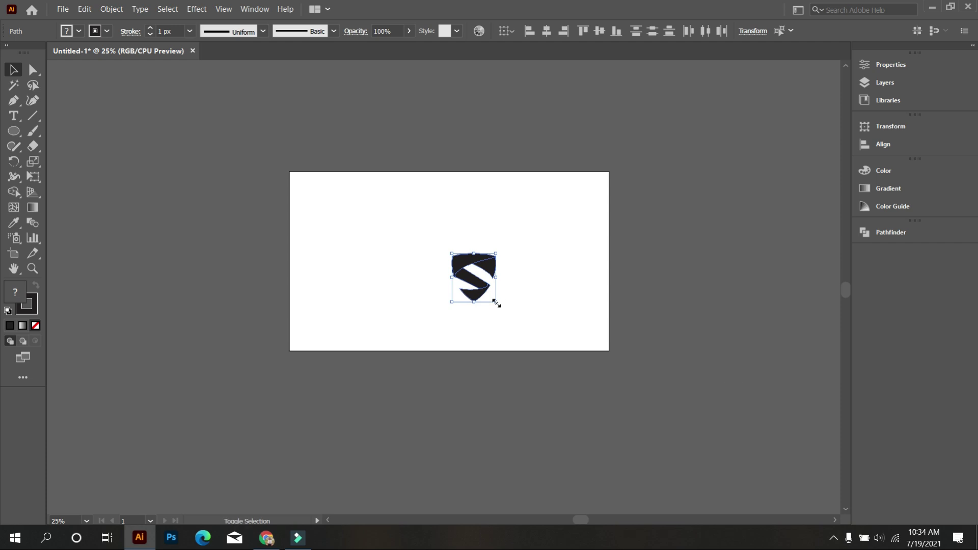
pyautogui.scroll(2, 504, 309)
pyautogui.scroll(2, 502, 307)
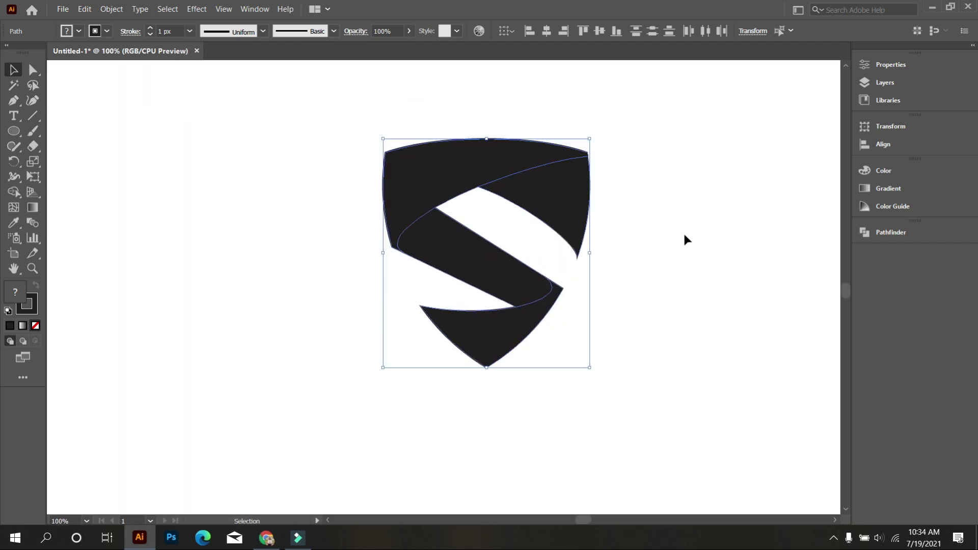
pyautogui.click(683, 231)
# Remove the stroke from all the logo shapes.
pyautogui.scroll(2, 613, 256)
pyautogui.scroll(1, 613, 255)
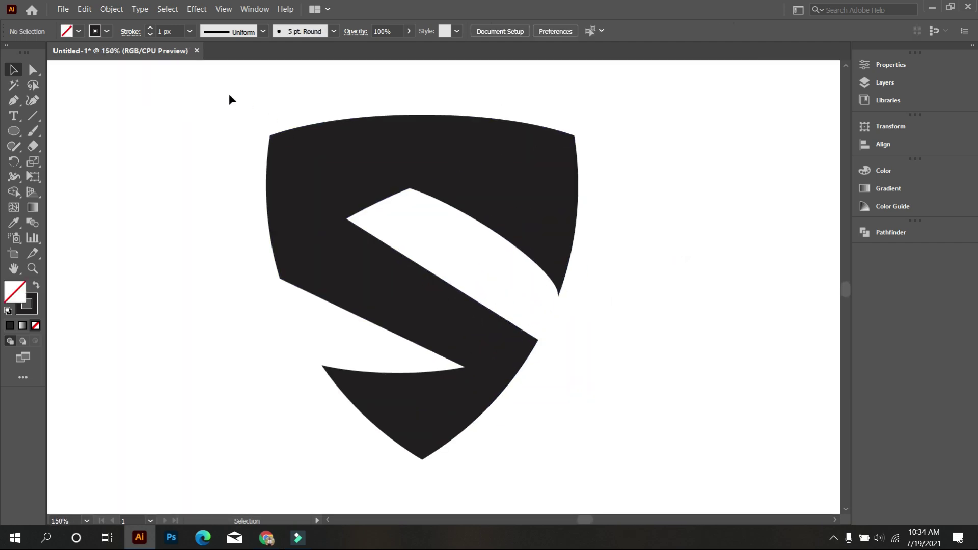
pyautogui.moveTo(230, 95); pyautogui.dragTo(570, 345)
pyautogui.scroll(-1, 246, 223)
pyautogui.moveTo(185, 153); pyautogui.dragTo(506, 416)
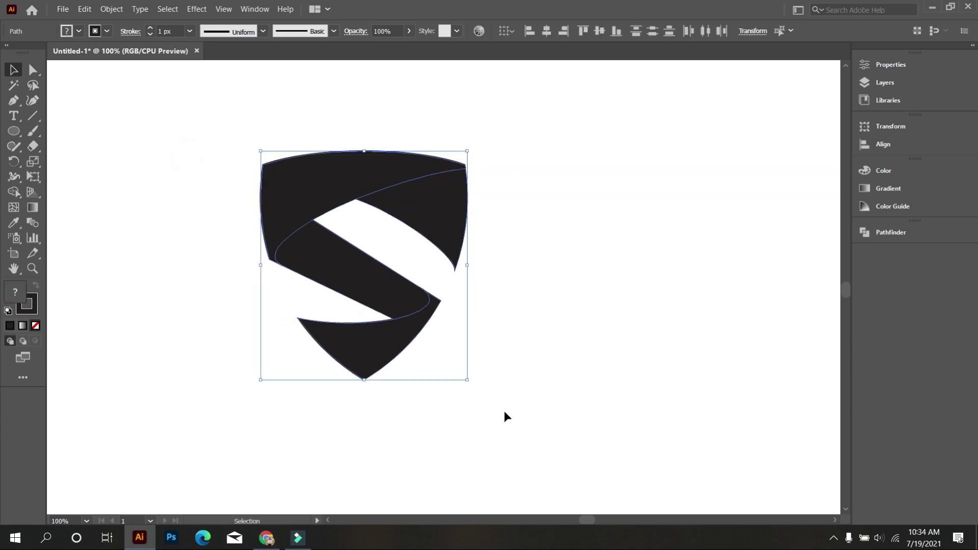
pyautogui.click(107, 31)
pyautogui.click(8, 53)
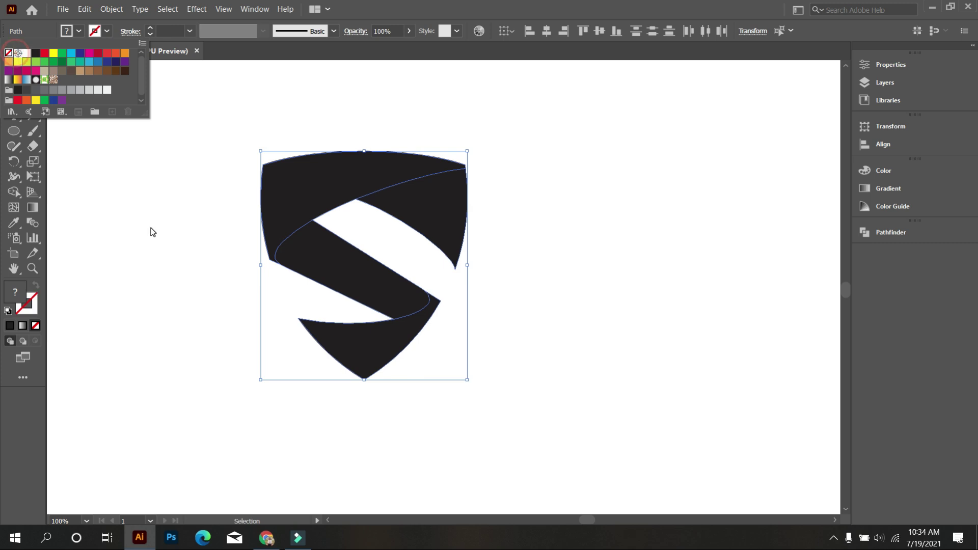
pyautogui.click(122, 214)
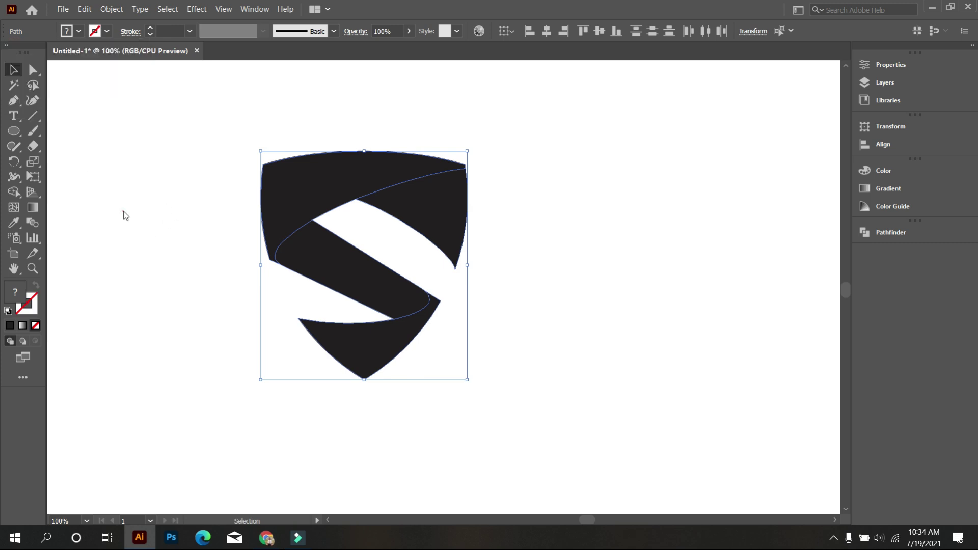
# Fill all the logo shapes with the yellow-to-red gradient swatch.
pyautogui.click(164, 152)
pyautogui.moveTo(199, 124); pyautogui.dragTo(493, 431)
pyautogui.click(78, 31)
pyautogui.click(18, 87)
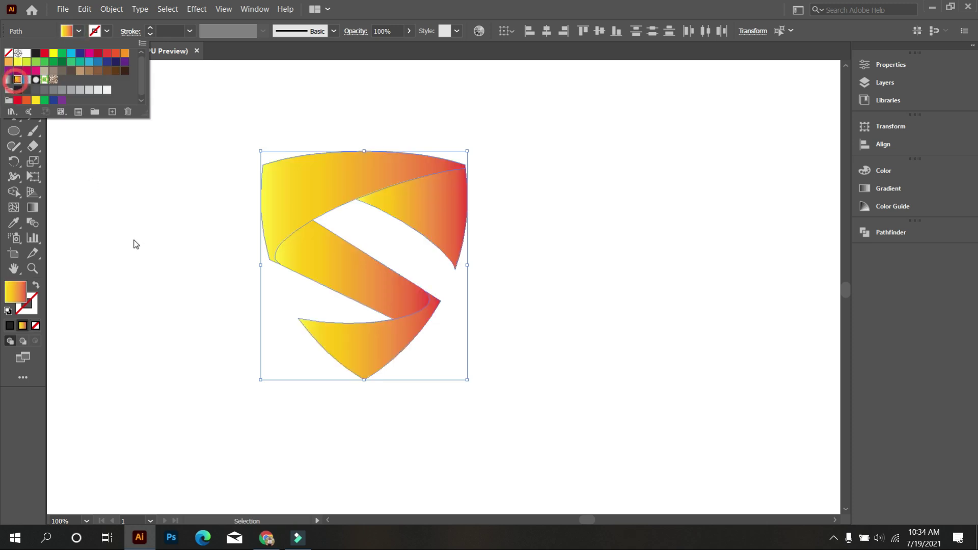
pyautogui.click(134, 238)
pyautogui.click(133, 238)
# Round the sharp right corner of the logo's lower piece where it meets the diagonal band.
pyautogui.click(430, 321)
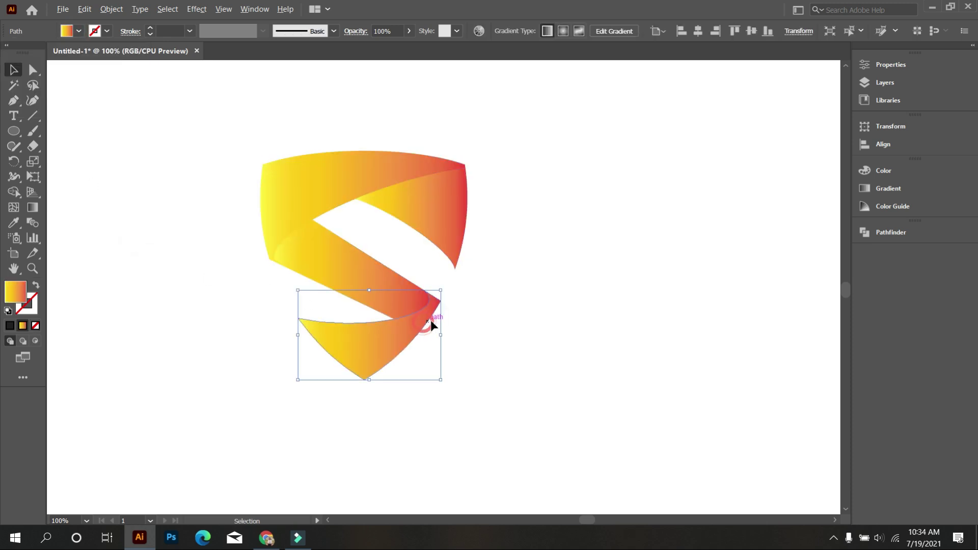
pyautogui.scroll(2, 431, 320)
pyautogui.click(32, 69)
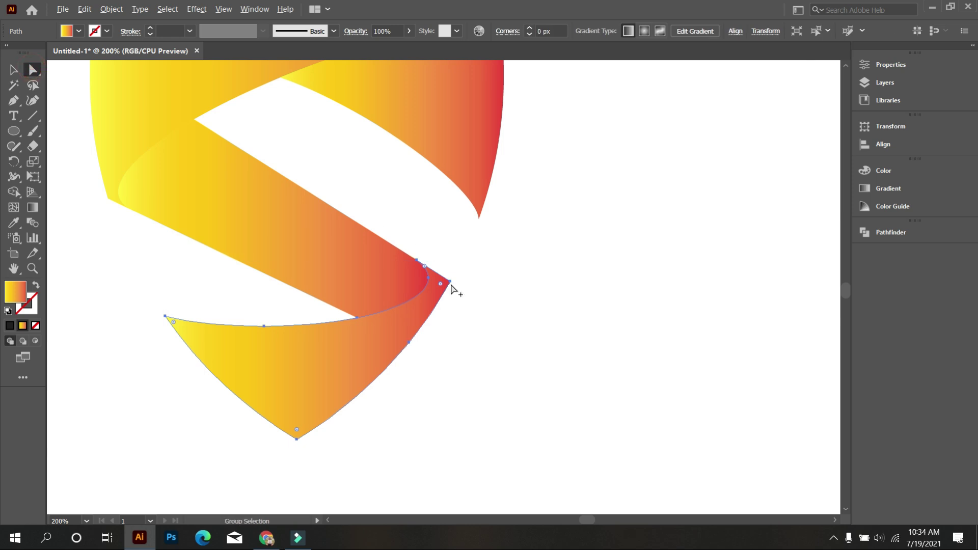
pyautogui.scroll(2, 455, 295)
pyautogui.moveTo(436, 279); pyautogui.dragTo(250, 320)
pyautogui.click(527, 319)
pyautogui.scroll(-3, 526, 316)
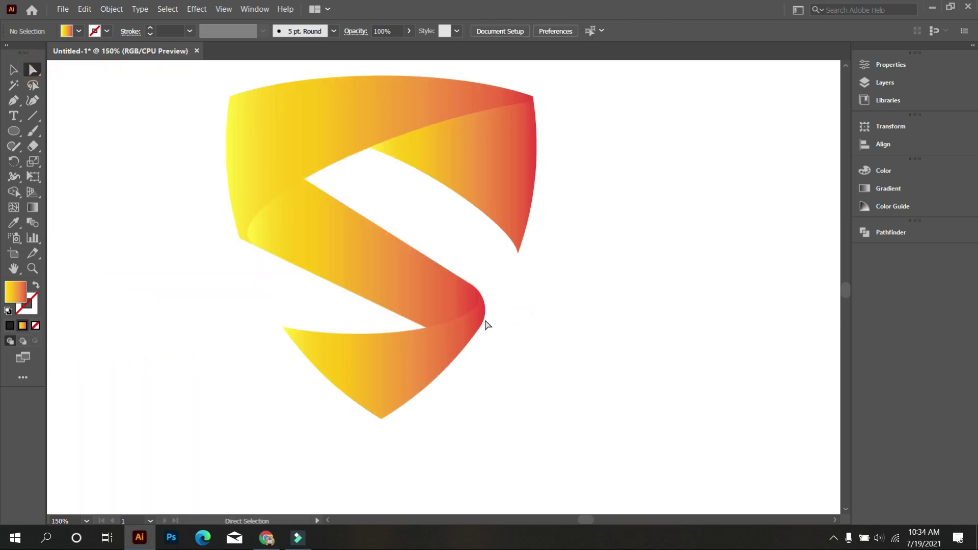
# Round the lower-left corner of the logo's upper band where it folds into the diagonal band.
pyautogui.scroll(1, 485, 324)
pyautogui.scroll(2, 249, 254)
pyautogui.click(244, 256)
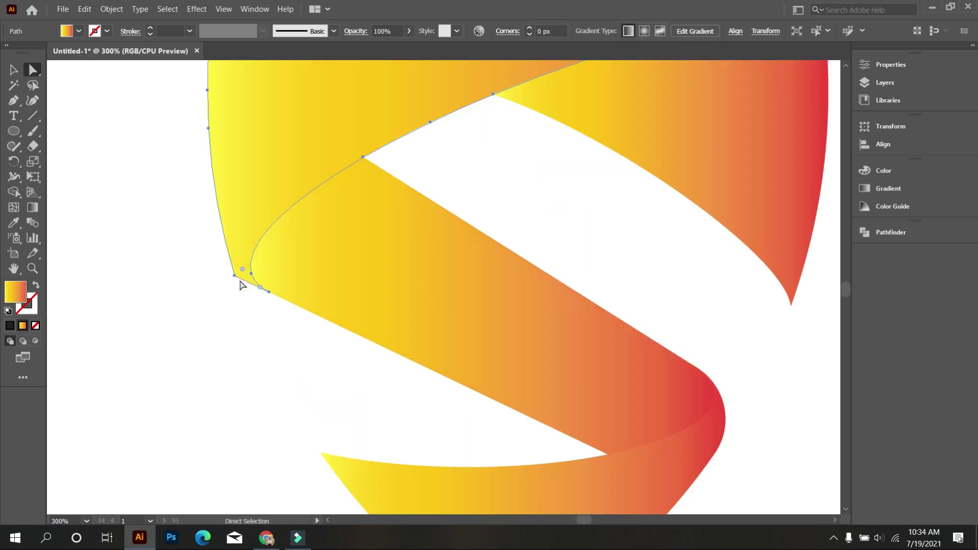
pyautogui.scroll(2, 244, 278)
pyautogui.moveTo(240, 266); pyautogui.dragTo(532, 196)
pyautogui.click(323, 379)
pyautogui.scroll(-3, 267, 358)
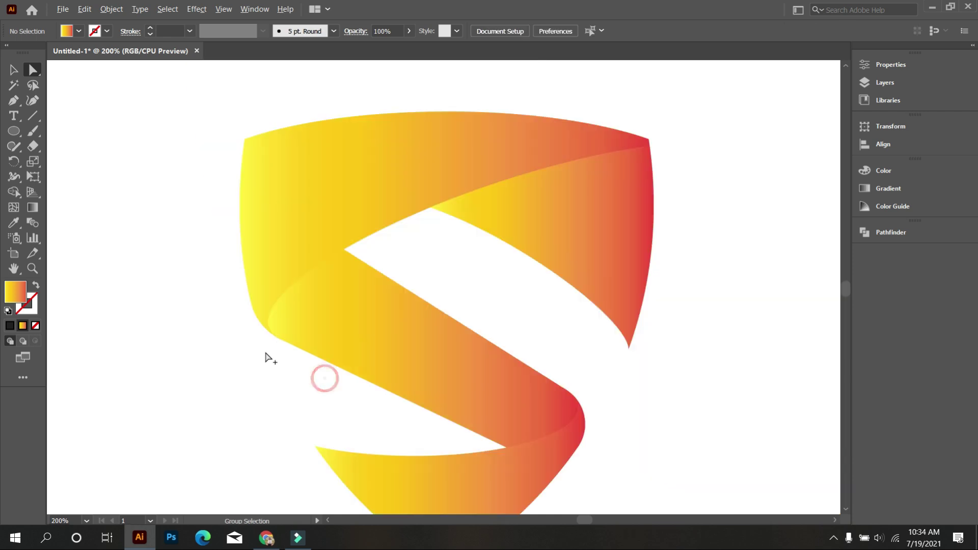
# Round the upper band's upper-right corner by about 5.8 px and round its upper-left corner slightly.
pyautogui.click(275, 181)
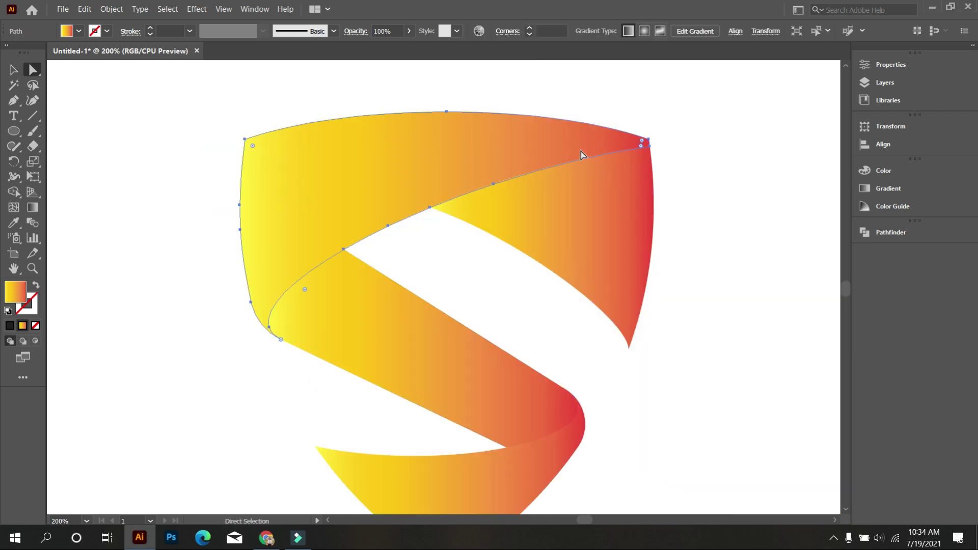
pyautogui.scroll(4, 655, 139)
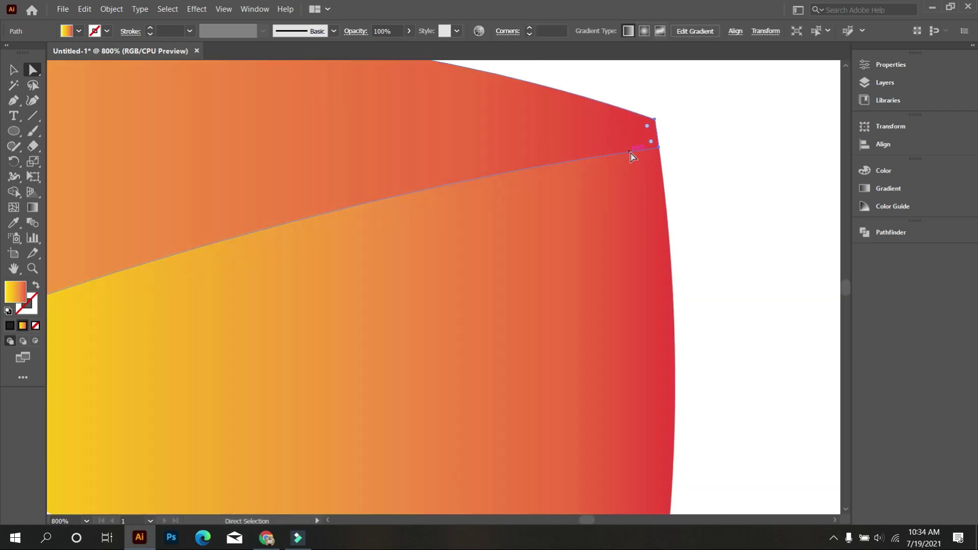
pyautogui.moveTo(647, 126); pyautogui.dragTo(445, 264)
pyautogui.scroll(-4, 701, 183)
pyautogui.scroll(2, 308, 184)
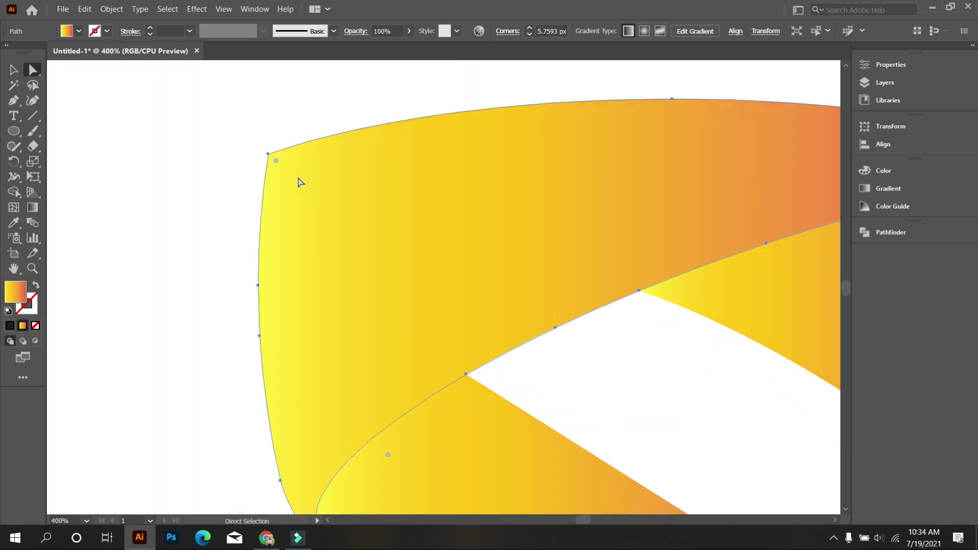
pyautogui.moveTo(276, 161); pyautogui.dragTo(301, 193)
pyautogui.click(162, 228)
pyautogui.hotkey('ctrl', '1')
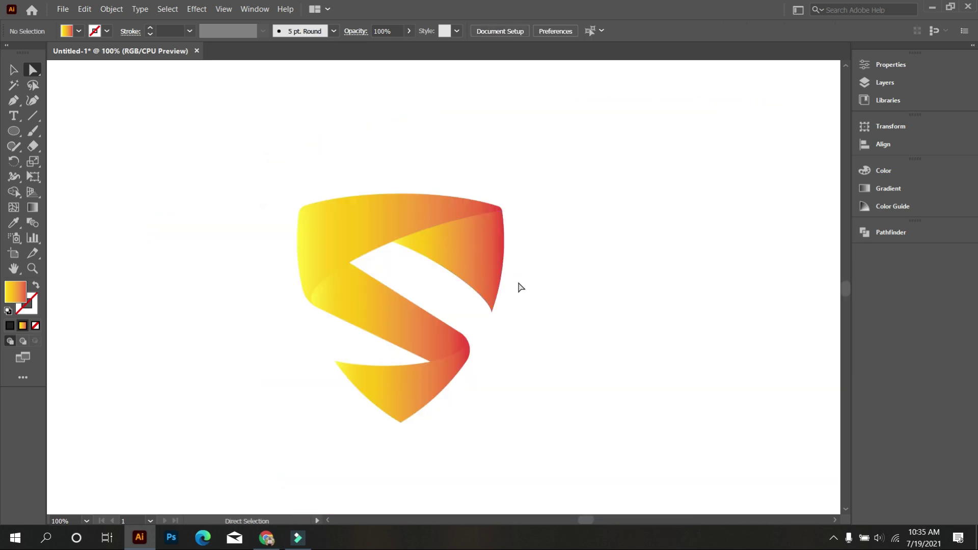
# Group the logo pieces and center the group horizontally and vertically on the artboard.
pyautogui.scroll(-1, 509, 286)
pyautogui.click(14, 69)
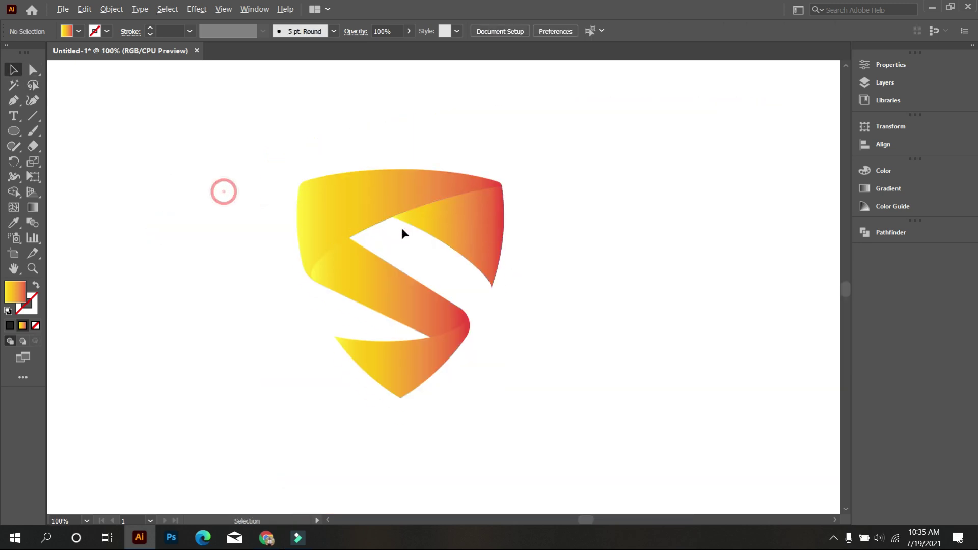
pyautogui.scroll(-1, 402, 228)
pyautogui.scroll(3, 441, 306)
pyautogui.scroll(-1, 523, 331)
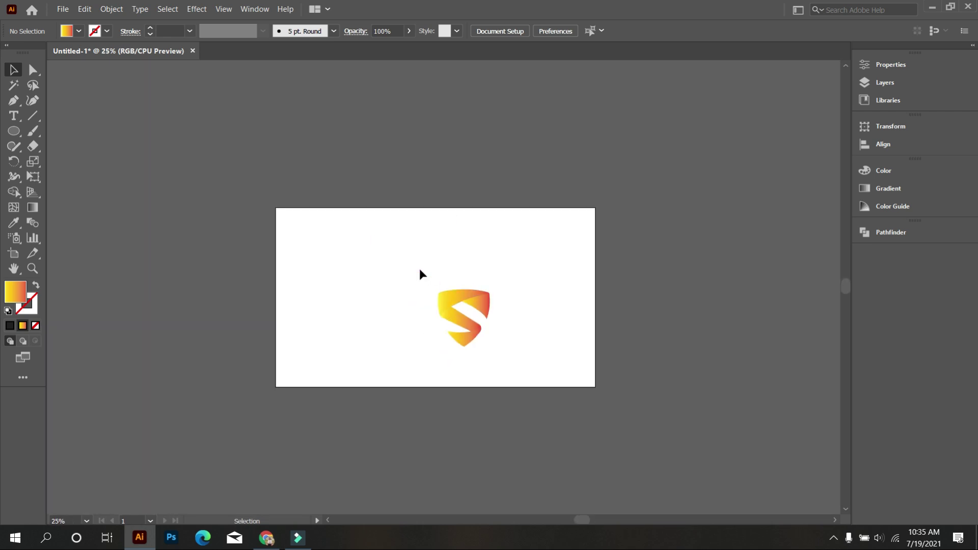
pyautogui.click(419, 269)
pyautogui.hotkey('ctrl', 'shift', 'b')
pyautogui.hotkey('ctrl', 'shift', 'b')
pyautogui.hotkey('ctrl', 'h')
pyautogui.click(546, 32)
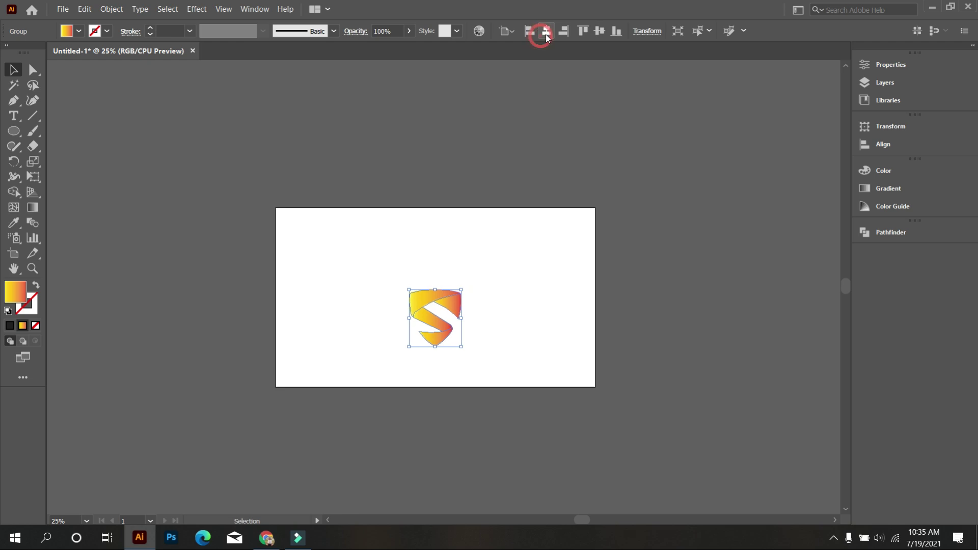
pyautogui.click(596, 31)
# Ungroup the logo so that its pieces can be selected individually.
pyautogui.scroll(3, 439, 308)
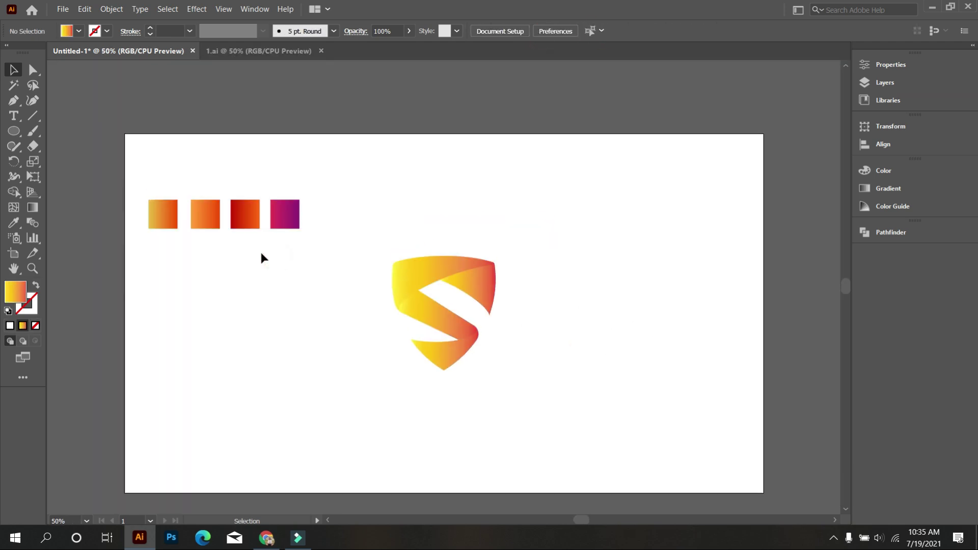
pyautogui.scroll(2, 260, 249)
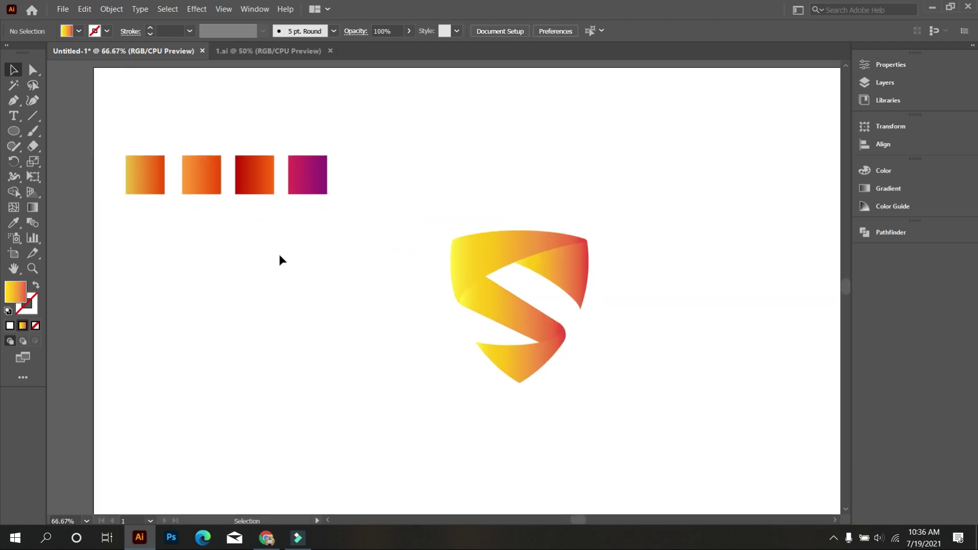
pyautogui.scroll(-1, 279, 259)
pyautogui.click(482, 249)
pyautogui.rightClick(446, 222)
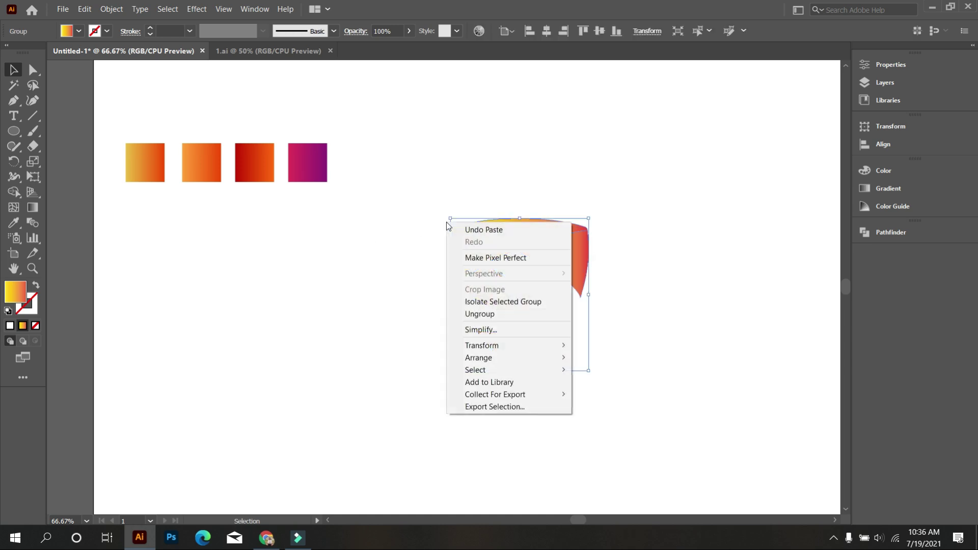
pyautogui.click(504, 315)
pyautogui.click(365, 282)
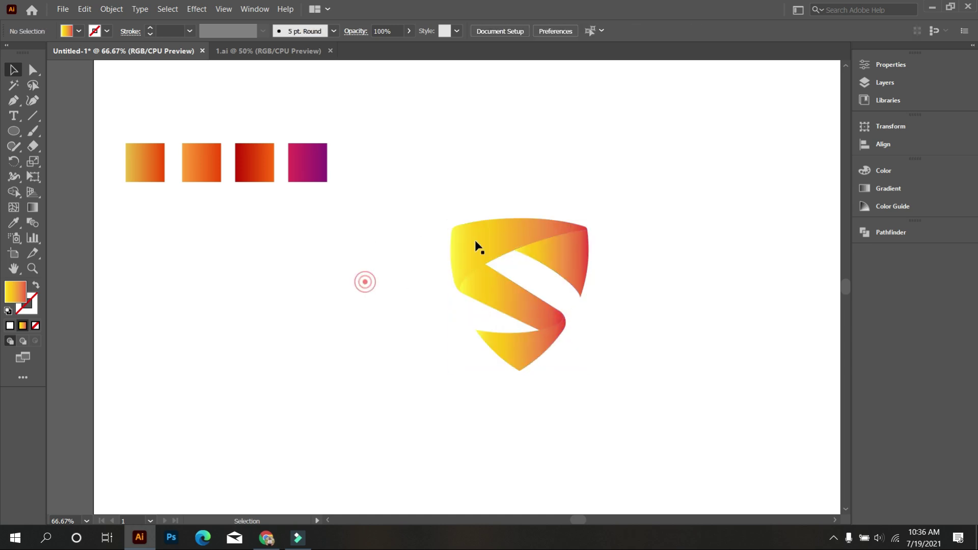
# Apply the gradient of the first yellow-orange sample square to the logo's upper band with the Eyedropper tool.
pyautogui.click(475, 240)
pyautogui.click(18, 223)
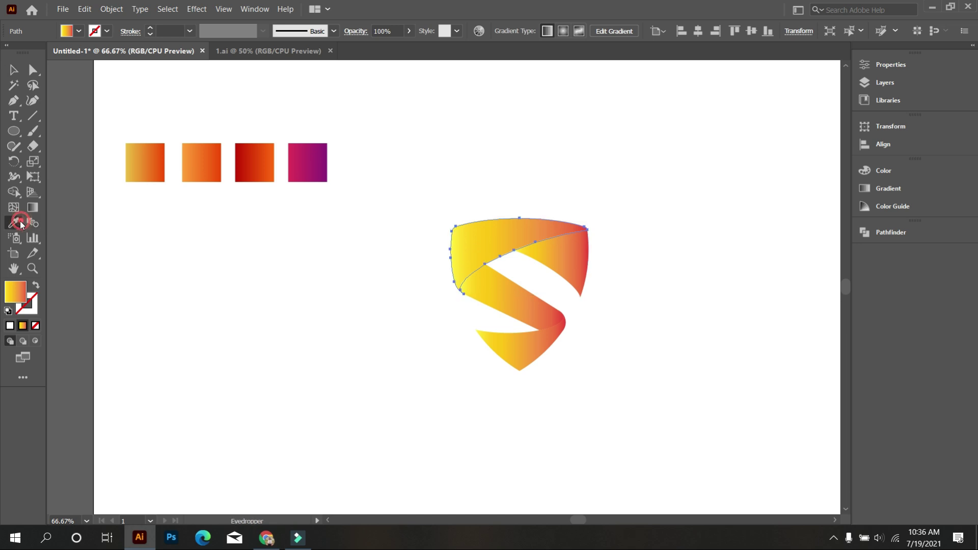
pyautogui.click(141, 172)
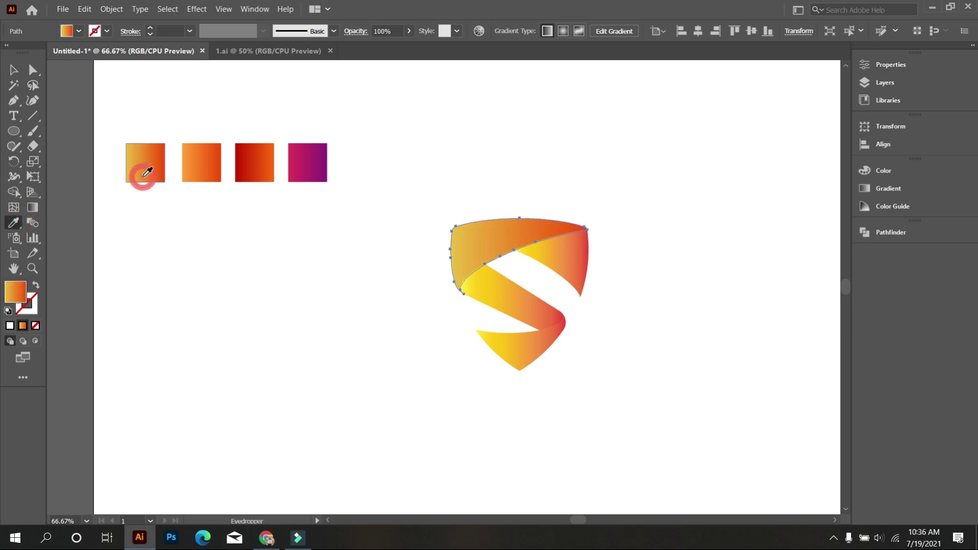
# Apply the second sample square's orange gradient to the right-hand piece and the third square's red-orange gradient to the diagonal band with the Eyedropper.
pyautogui.keyDown('ctrl'); pyautogui.click(551, 249); pyautogui.keyUp('ctrl')
pyautogui.click(204, 161)
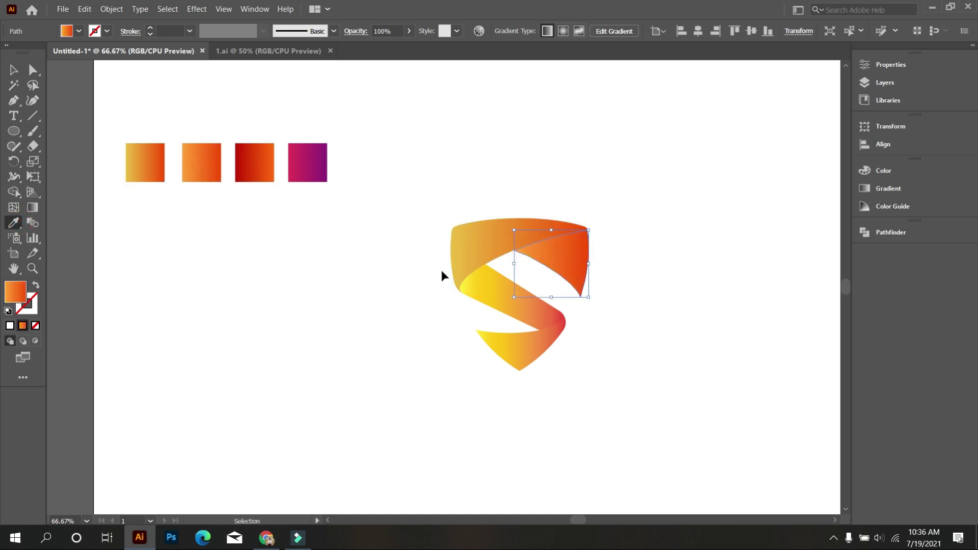
pyautogui.keyDown('ctrl'); pyautogui.click(492, 291); pyautogui.keyUp('ctrl')
pyautogui.click(255, 160)
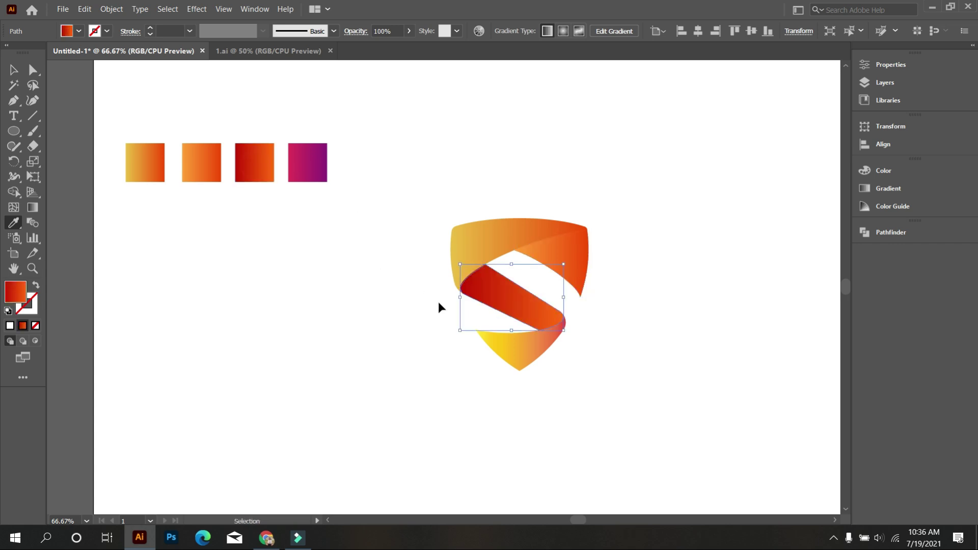
# Apply the fourth sample square's pink-purple gradient to the logo's bottom piece with the Eyedropper tool, and deselect it.
pyautogui.keyDown('ctrl'); pyautogui.click(505, 349); pyautogui.keyUp('ctrl')
pyautogui.click(312, 164)
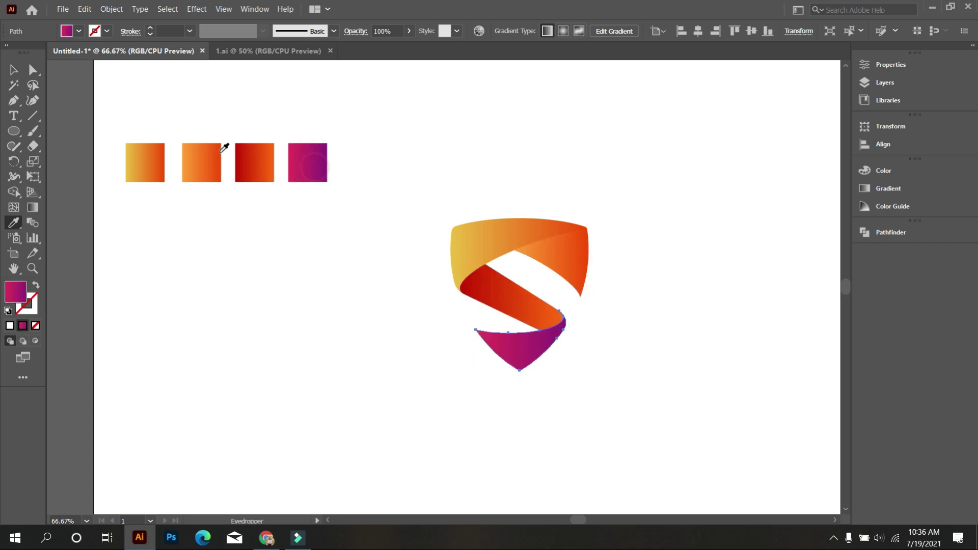
pyautogui.click(14, 70)
pyautogui.click(472, 114)
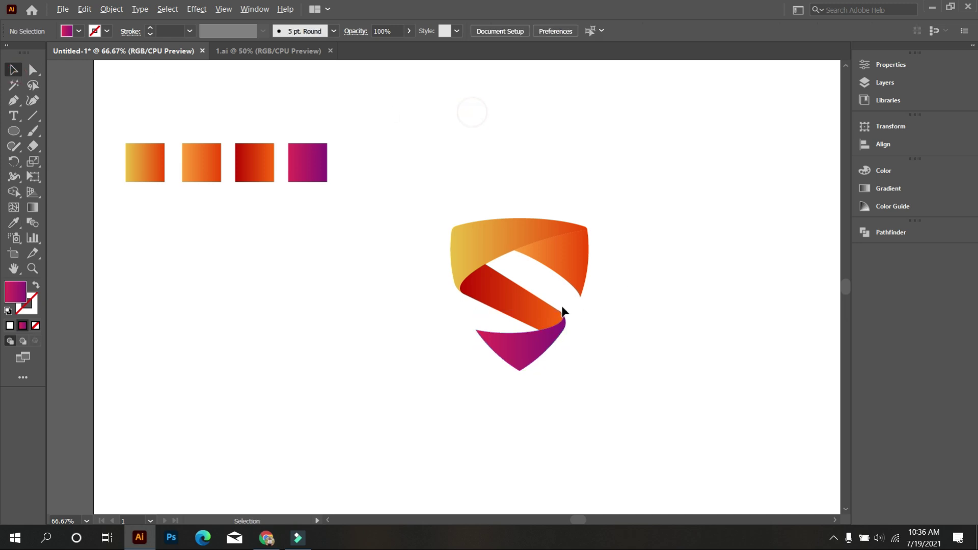
# Redirect the right-hand piece's gradient diagonally, with deep orange at its upper left and light orange at its lower right.
pyautogui.scroll(1, 563, 312)
pyautogui.scroll(-1, 640, 326)
pyautogui.scroll(1, 573, 218)
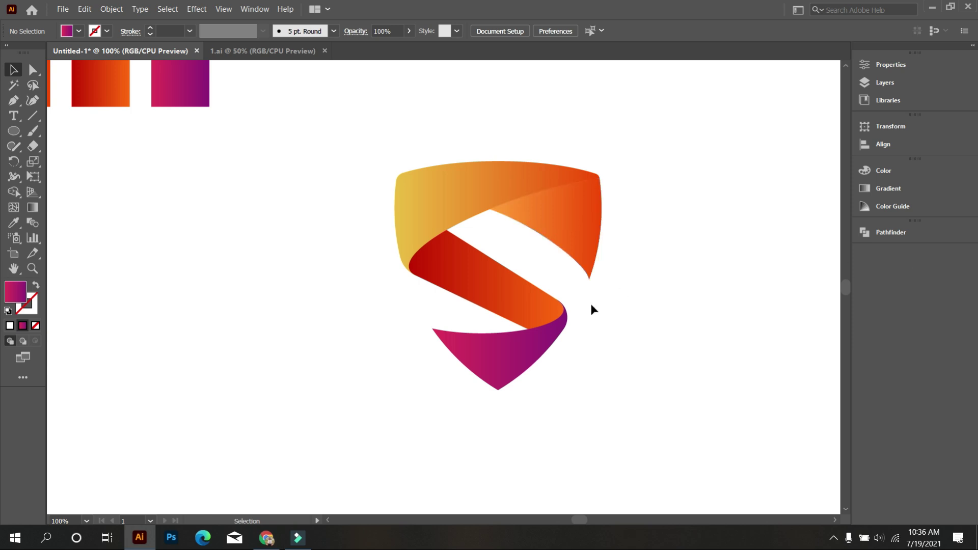
pyautogui.scroll(3, 591, 305)
pyautogui.click(580, 270)
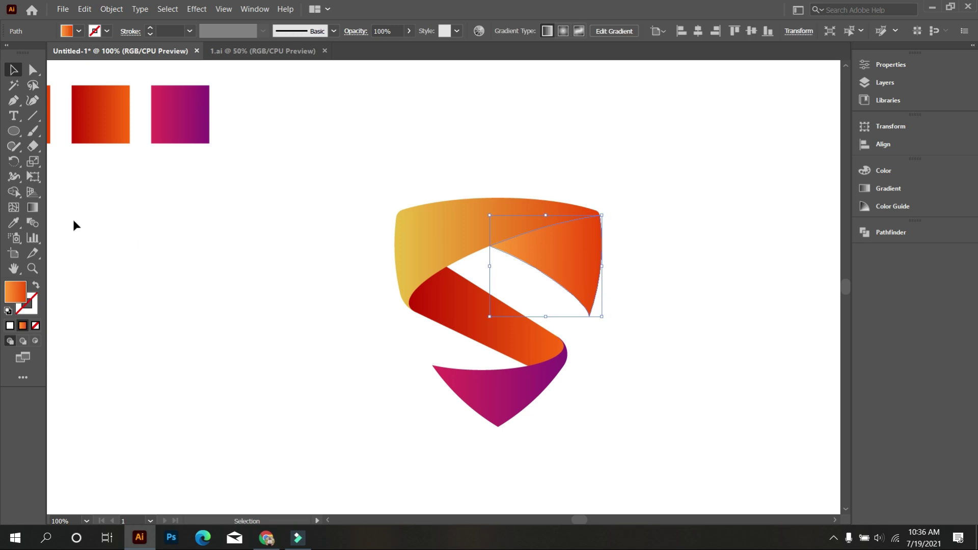
pyautogui.click(33, 207)
pyautogui.moveTo(474, 165)
pyautogui.mouseDown()
pyautogui.moveTo(611, 330)
pyautogui.moveTo(630, 309)
pyautogui.mouseUp()
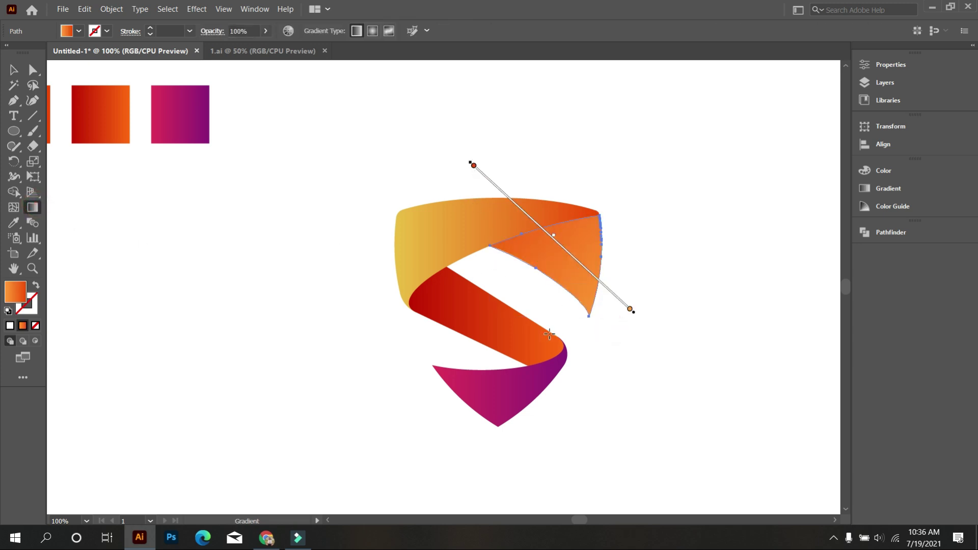
pyautogui.moveTo(487, 213)
pyautogui.mouseDown()
pyautogui.moveTo(585, 285)
pyautogui.moveTo(591, 264)
pyautogui.mouseUp()
pyautogui.moveTo(482, 197); pyautogui.dragTo(602, 271)
pyautogui.moveTo(530, 220); pyautogui.dragTo(615, 285)
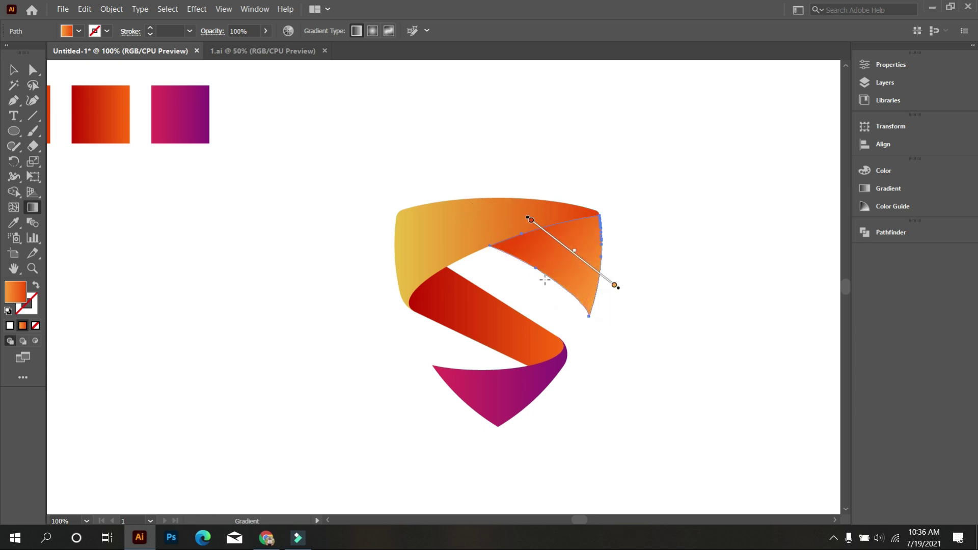
pyautogui.click(14, 70)
pyautogui.click(285, 121)
# Redirect the upper band's gradient at a slight upward slant from yellow on the left to orange beyond its right end.
pyautogui.click(424, 232)
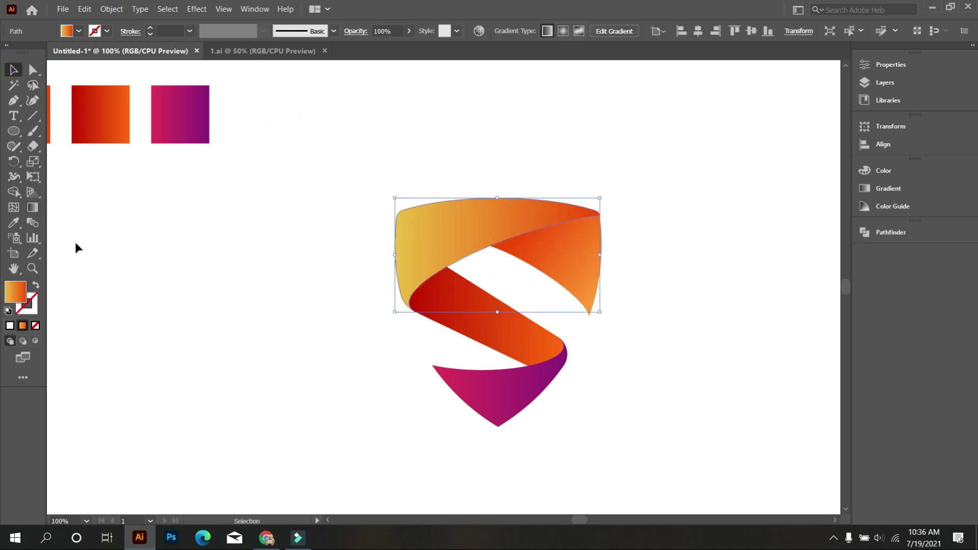
pyautogui.click(39, 209)
pyautogui.moveTo(308, 275); pyautogui.dragTo(583, 166)
pyautogui.moveTo(391, 213)
pyautogui.mouseDown()
pyautogui.moveTo(475, 188)
pyautogui.moveTo(679, 207)
pyautogui.mouseUp()
pyautogui.moveTo(453, 191); pyautogui.dragTo(650, 211)
pyautogui.moveTo(391, 225); pyautogui.dragTo(616, 155)
pyautogui.moveTo(380, 224); pyautogui.dragTo(674, 155)
pyautogui.click(17, 71)
pyautogui.click(168, 248)
# Redirect the diagonal band's gradient along its slope, from dark red at the upper left to orange at the lower right.
pyautogui.click(489, 319)
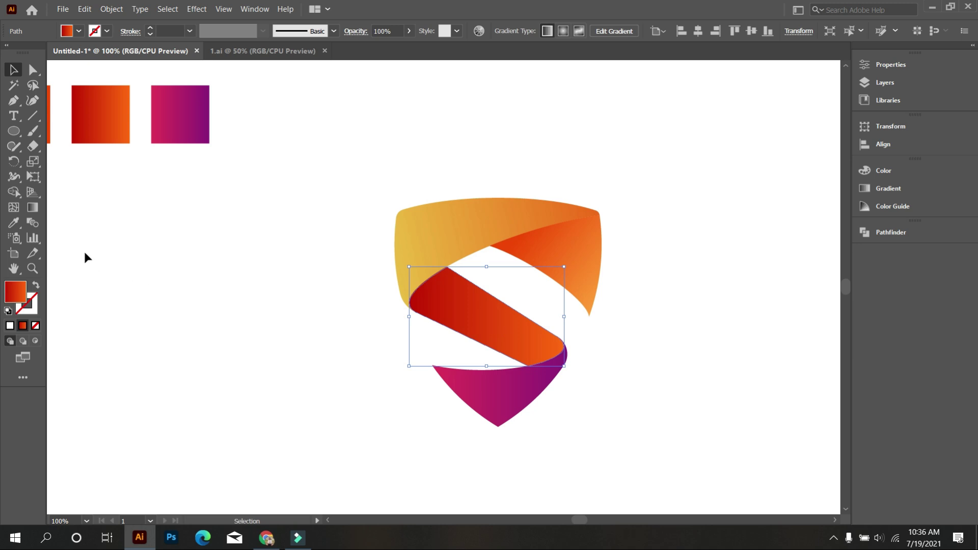
pyautogui.click(33, 208)
pyautogui.moveTo(535, 366); pyautogui.dragTo(484, 322)
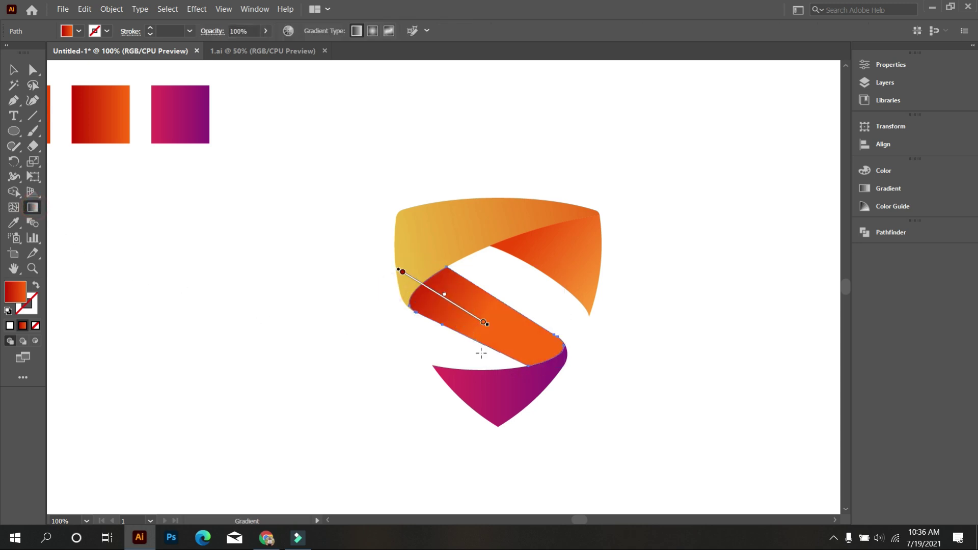
pyautogui.moveTo(417, 261); pyautogui.dragTo(528, 362)
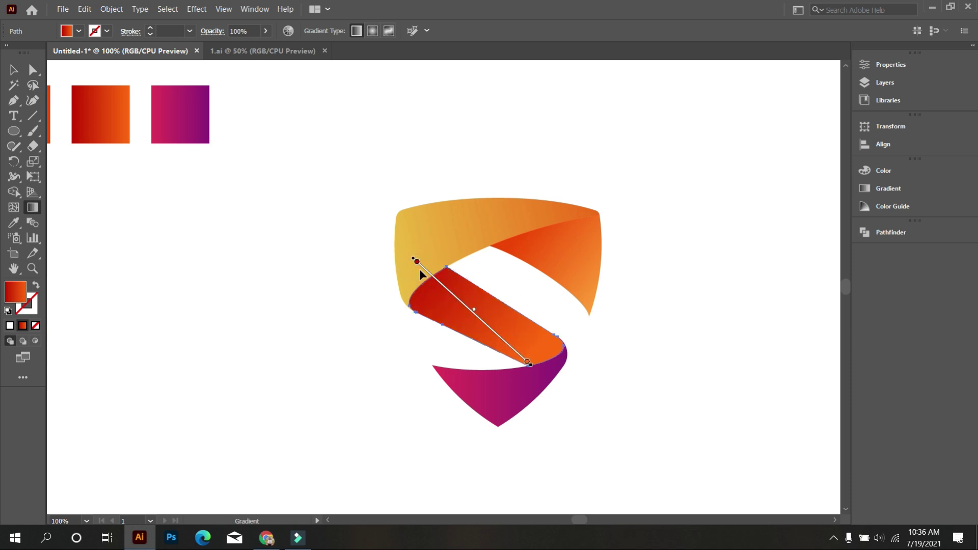
pyautogui.click(13, 71)
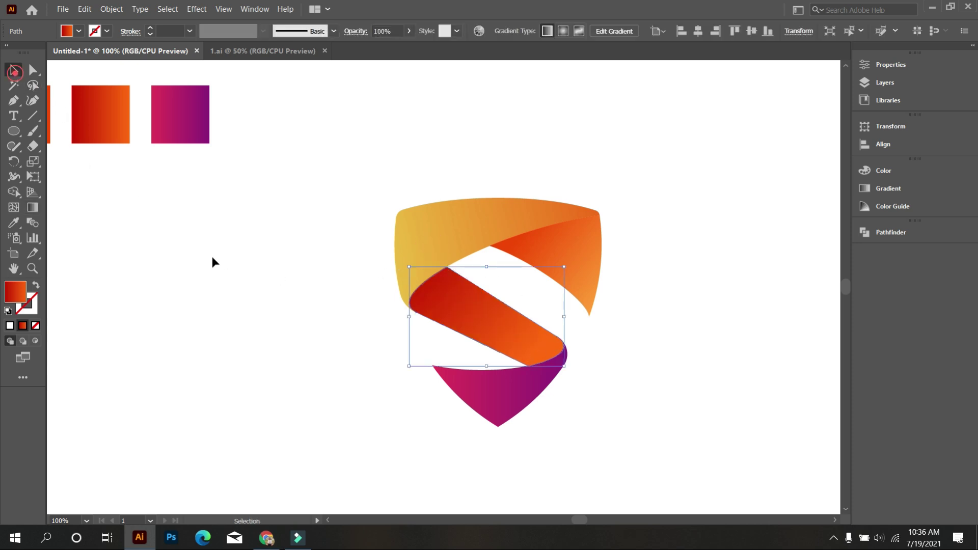
pyautogui.click(321, 355)
# Start a highlight path inside the upper band with the Pen tool, drawing its arched top edge from right to left and ending in a corner.
pyautogui.scroll(-2, 533, 350)
pyautogui.scroll(2, 548, 298)
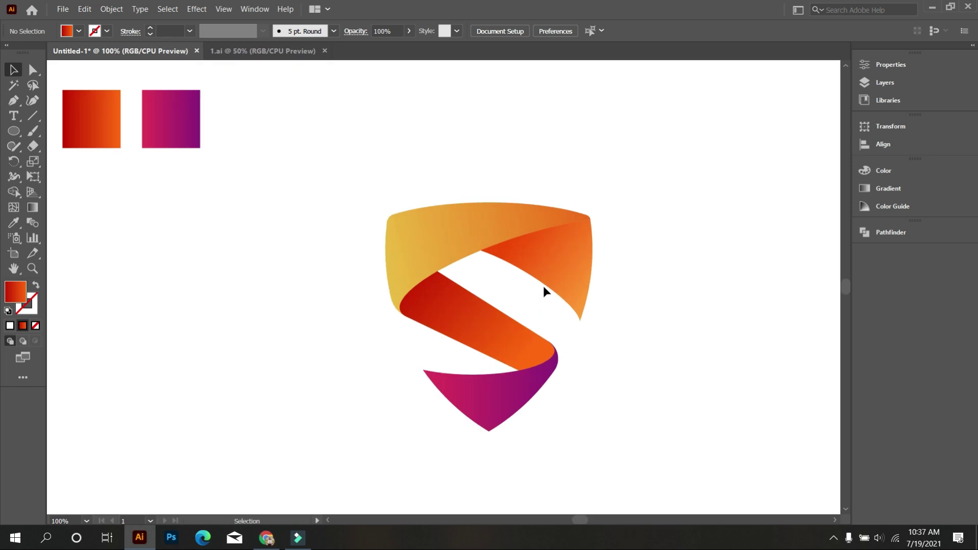
pyautogui.scroll(1, 482, 230)
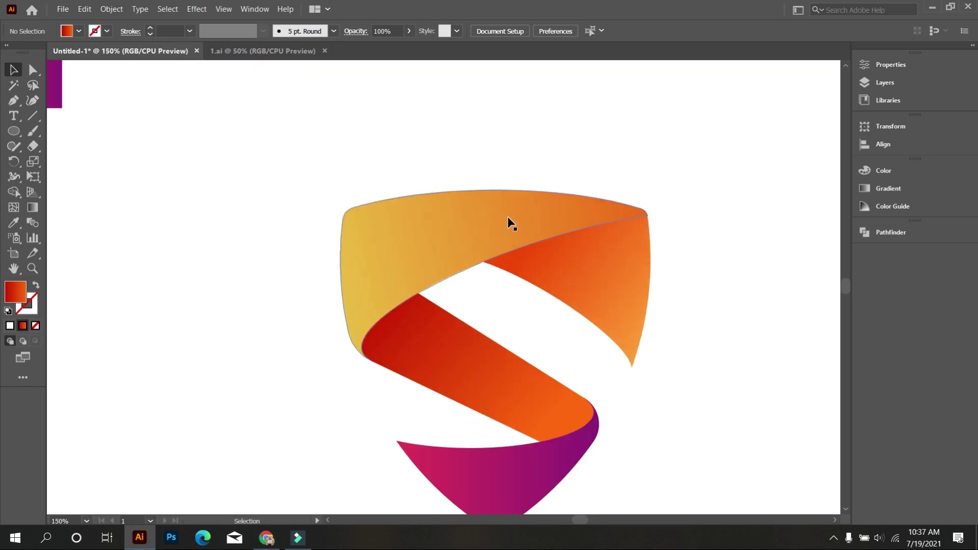
pyautogui.click(508, 216)
pyautogui.click(16, 99)
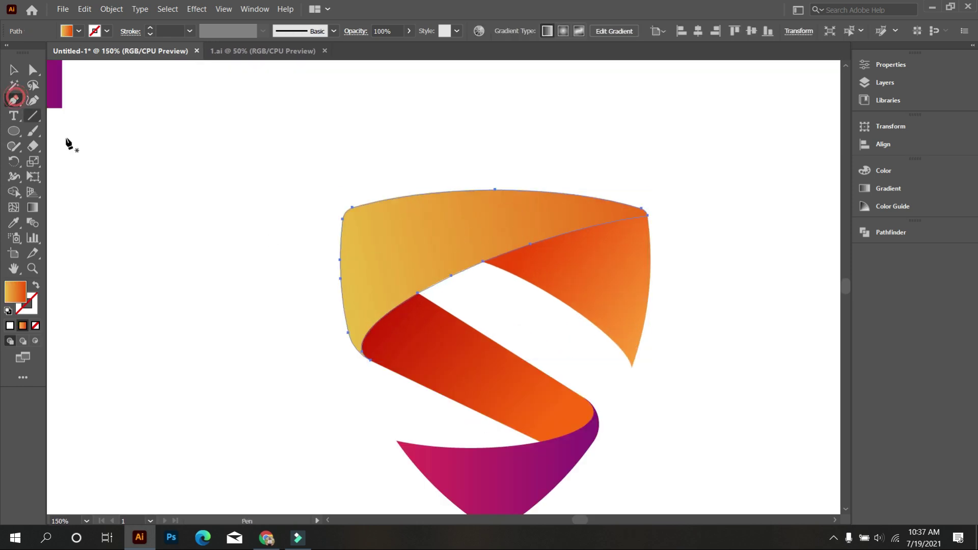
pyautogui.click(584, 212)
pyautogui.moveTo(396, 221); pyautogui.dragTo(318, 248)
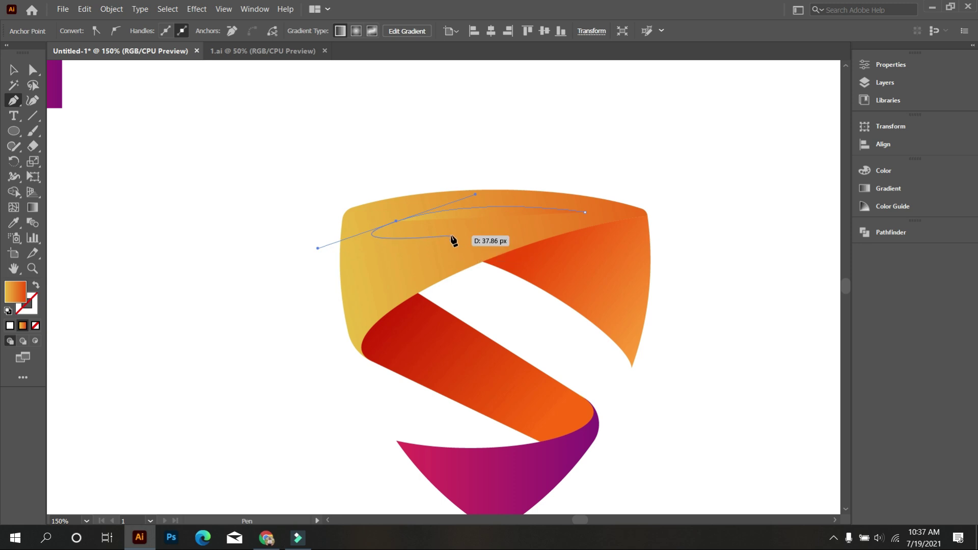
pyautogui.scroll(1, 398, 227)
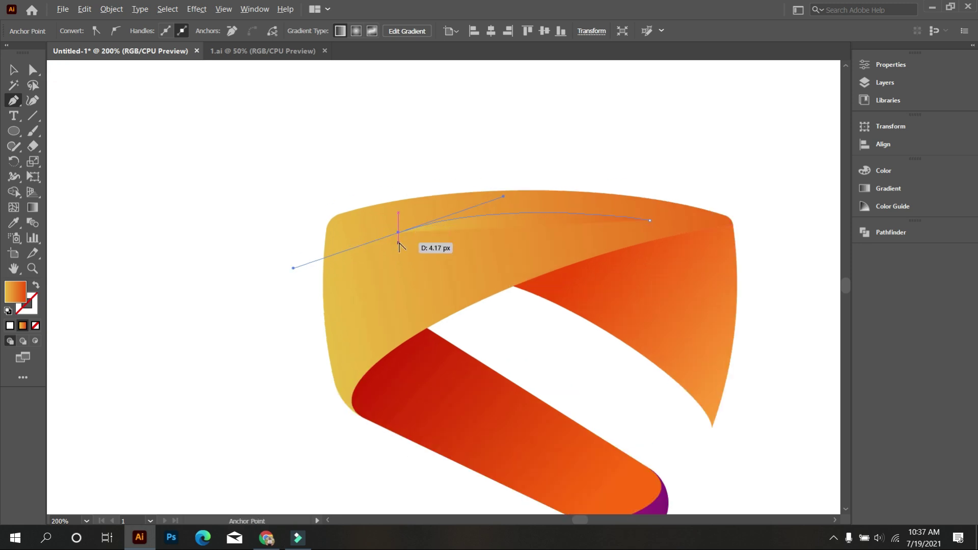
pyautogui.keyDown('alt'); pyautogui.click(399, 233); pyautogui.keyUp('alt')
# Complete the upper band's highlight path with a notched left side, a lower-left tip and a curved lower edge closing at its right-hand start.
pyautogui.moveTo(412, 255); pyautogui.dragTo(423, 256)
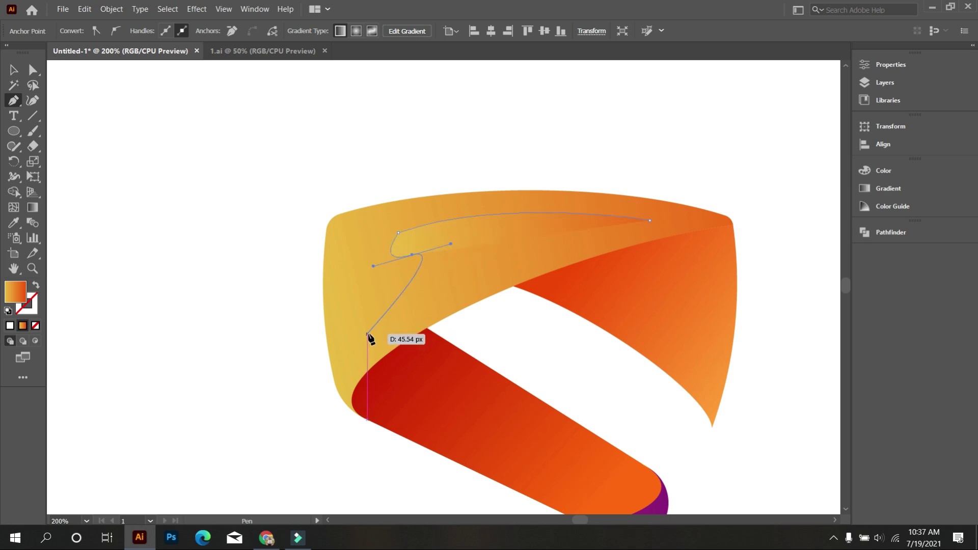
pyautogui.moveTo(354, 362); pyautogui.dragTo(497, 286)
pyautogui.moveTo(650, 221); pyautogui.dragTo(732, 208)
pyautogui.hscroll(5, 743, 200)
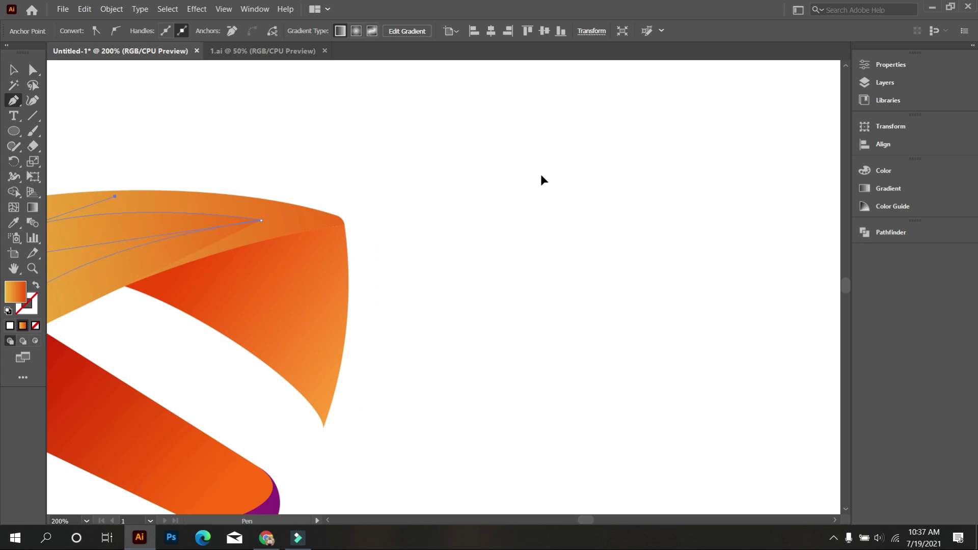
pyautogui.hscroll(-3, 567, 240)
pyautogui.hotkey('ctrl', '-')
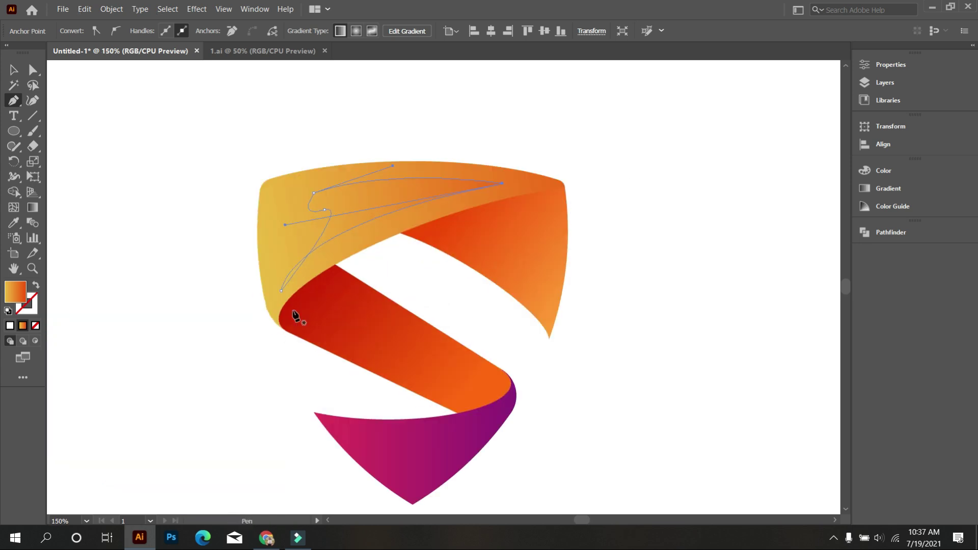
pyautogui.scroll(1, 295, 316)
pyautogui.press('v')
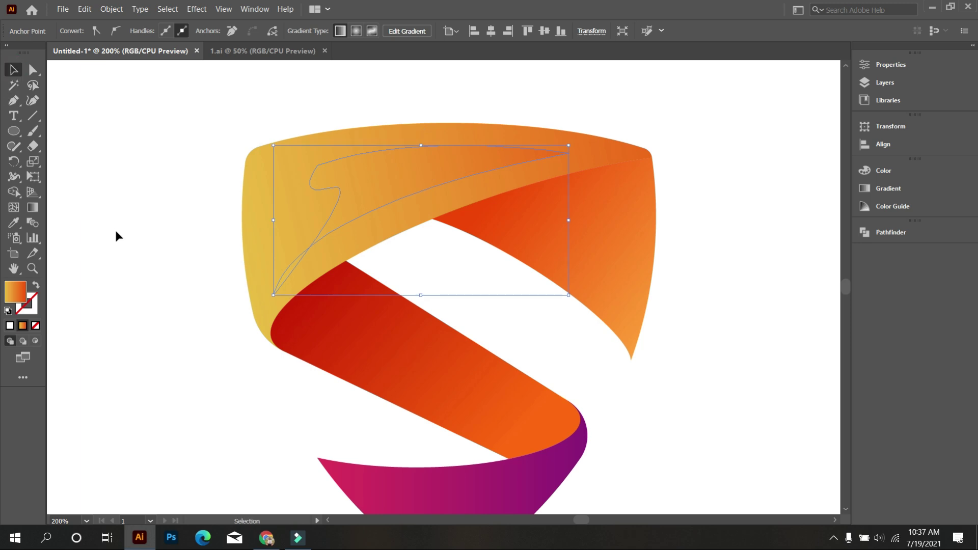
pyautogui.click(117, 236)
# Redirect the upper highlight's gradient at a slight upward slant, from yellow near its left side to orange at the shield's right edge.
pyautogui.click(389, 188)
pyautogui.hotkey('ctrl', '-')
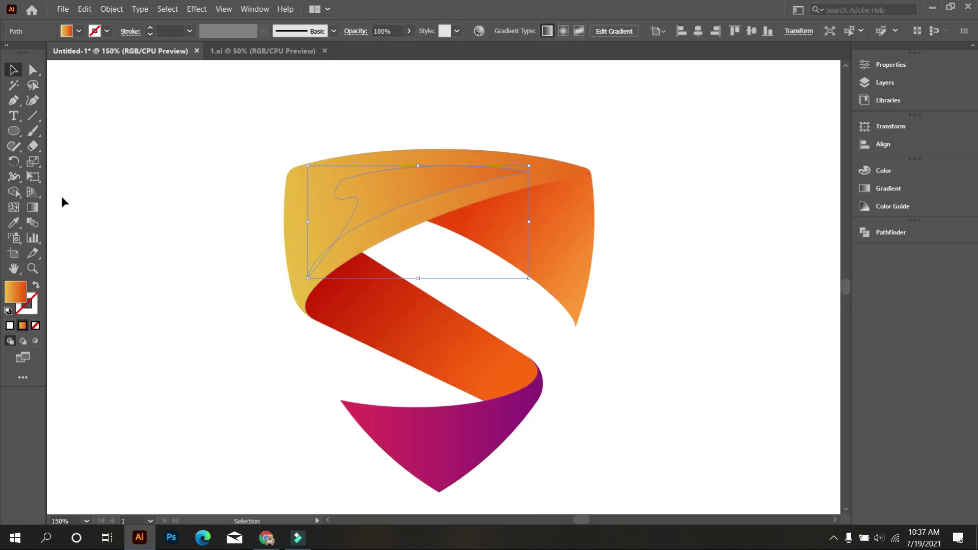
pyautogui.click(33, 209)
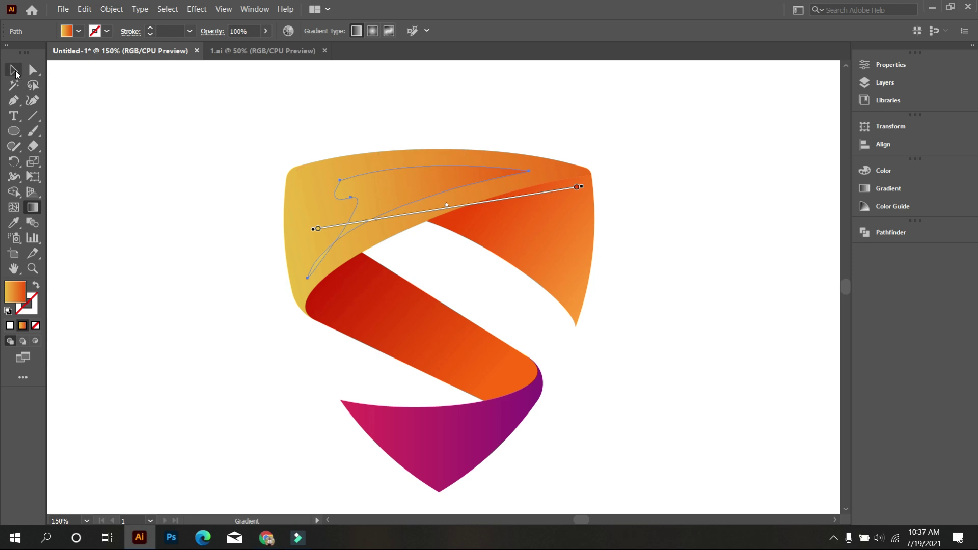
pyautogui.click(14, 70)
pyautogui.click(125, 179)
pyautogui.hotkey('ctrl', '-')
pyautogui.hotkey('ctrl', '-')
pyautogui.scroll(1, 476, 339)
pyautogui.hotkey('ctrl', '+')
pyautogui.hotkey('ctrl', '+')
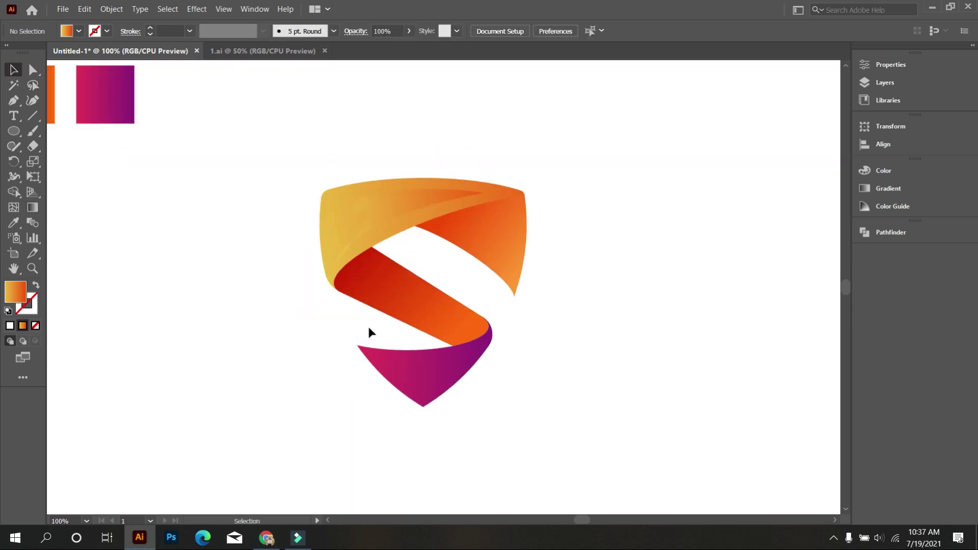
# Draw a closed curved highlight shape with the Pen tool inside the bottom piece, tapering toward the piece's upper-right fold.
pyautogui.scroll(-3, 384, 257)
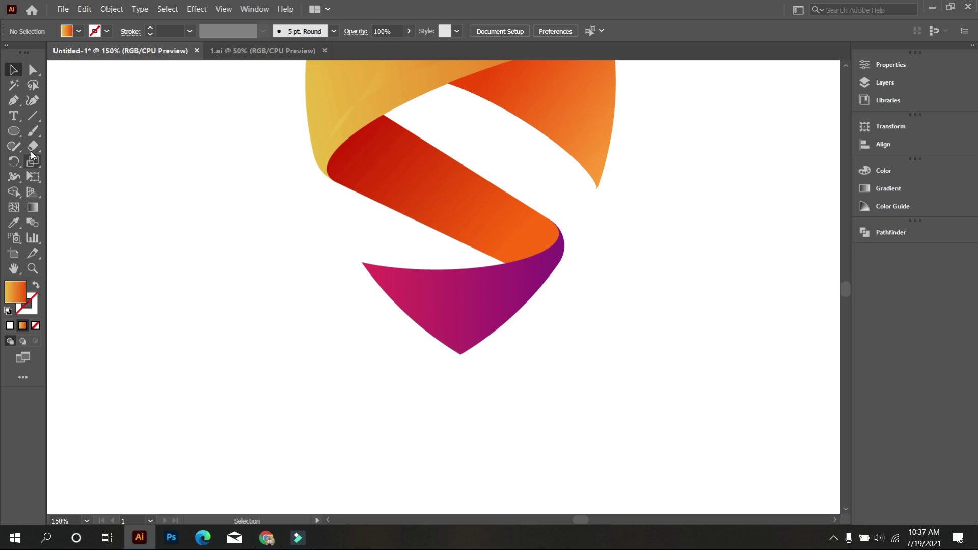
pyautogui.click(14, 100)
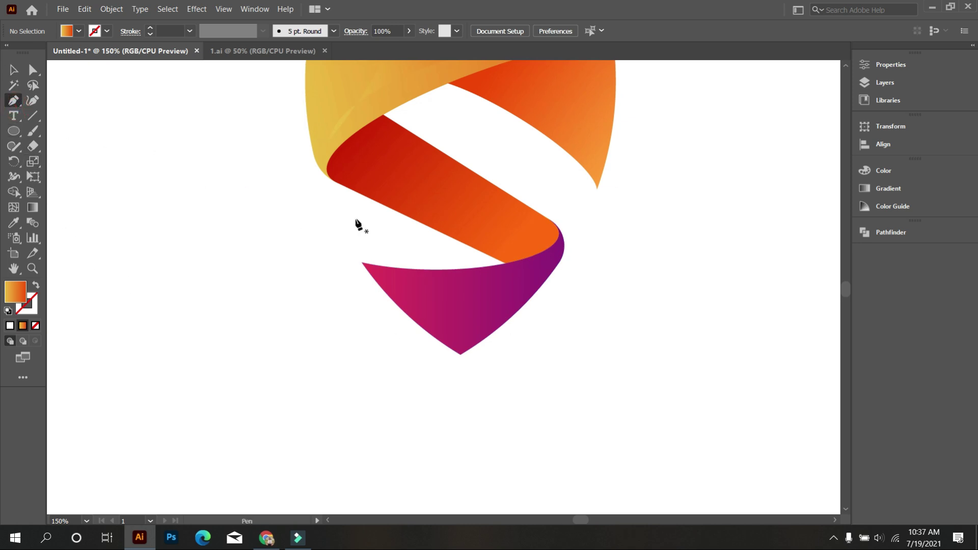
pyautogui.click(449, 292)
pyautogui.moveTo(462, 316); pyautogui.dragTo(456, 352)
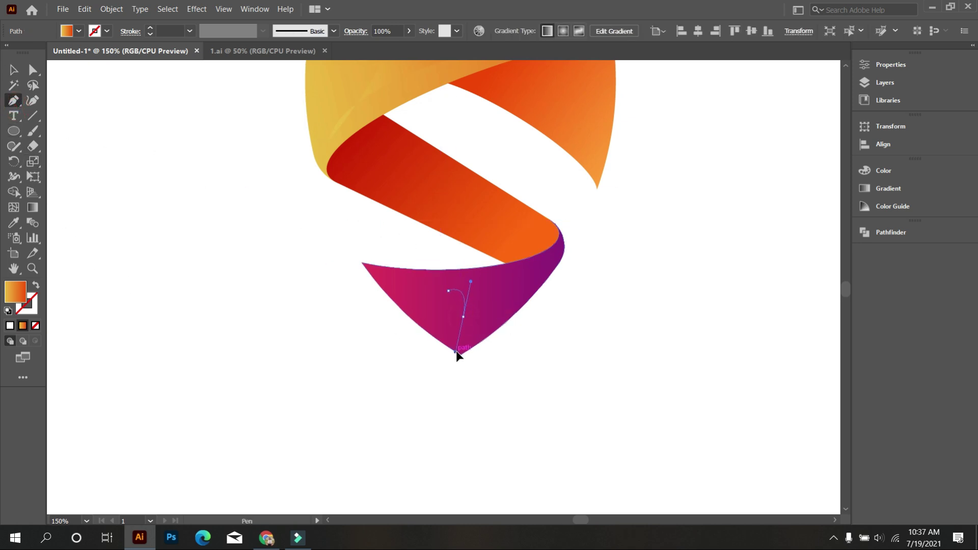
pyautogui.moveTo(511, 303); pyautogui.dragTo(515, 301)
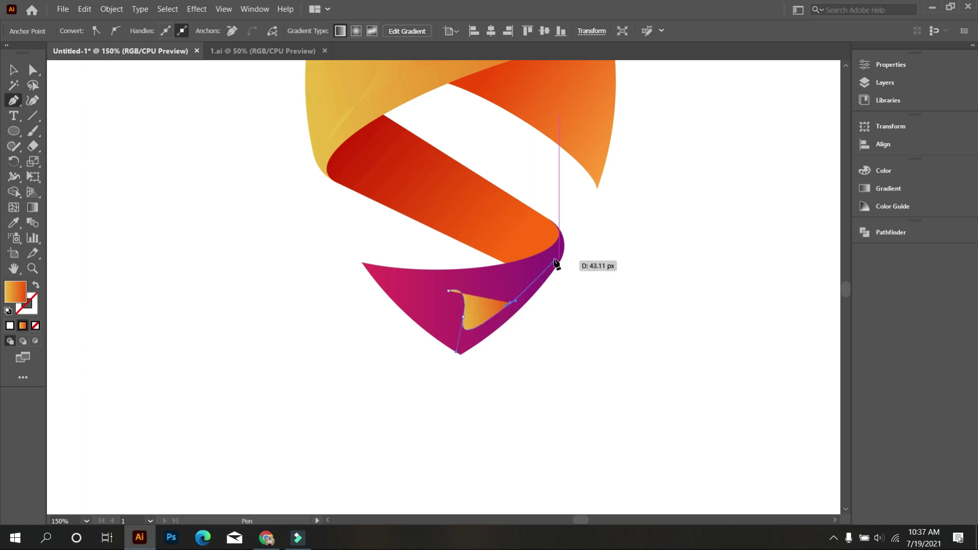
pyautogui.click(553, 261)
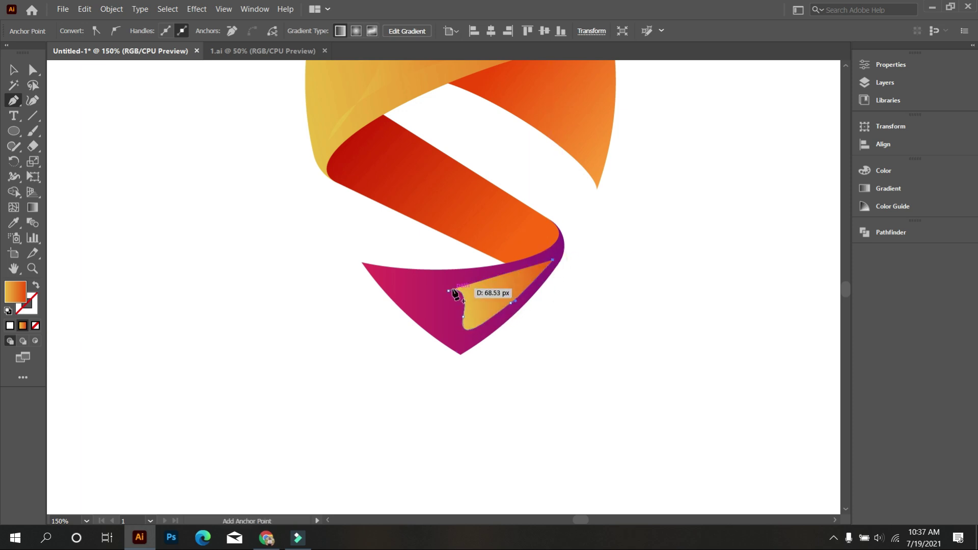
pyautogui.moveTo(449, 291); pyautogui.dragTo(377, 291)
pyautogui.click(14, 70)
# Apply the bottom piece's pink-purple gradient to its new highlight shape with the Eyedropper tool.
pyautogui.click(13, 222)
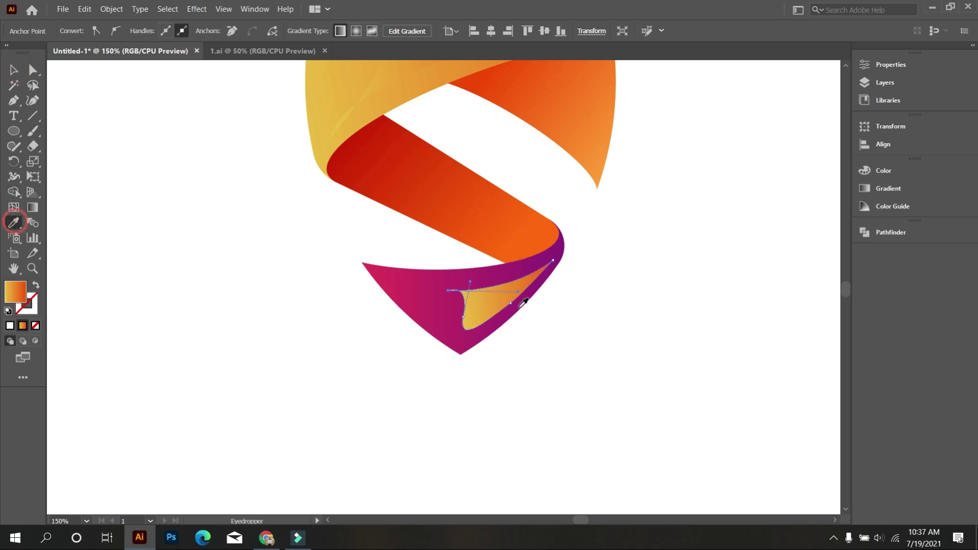
pyautogui.click(426, 307)
pyautogui.click(13, 70)
pyautogui.click(152, 258)
# Redirect the bottom highlight's gradient diagonally, from pink at its lower left to purple at the upper-right fold.
pyautogui.click(488, 296)
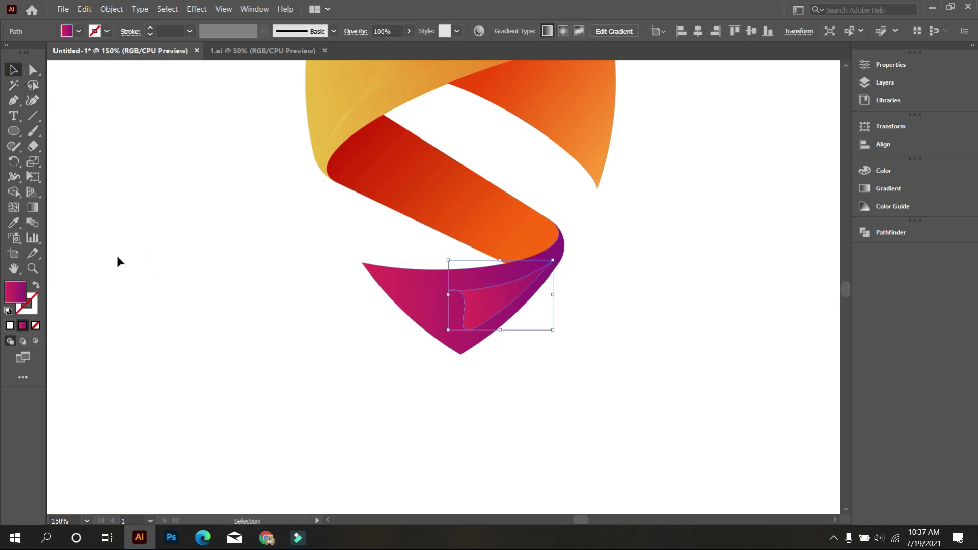
pyautogui.click(32, 207)
pyautogui.moveTo(374, 346); pyautogui.dragTo(546, 258)
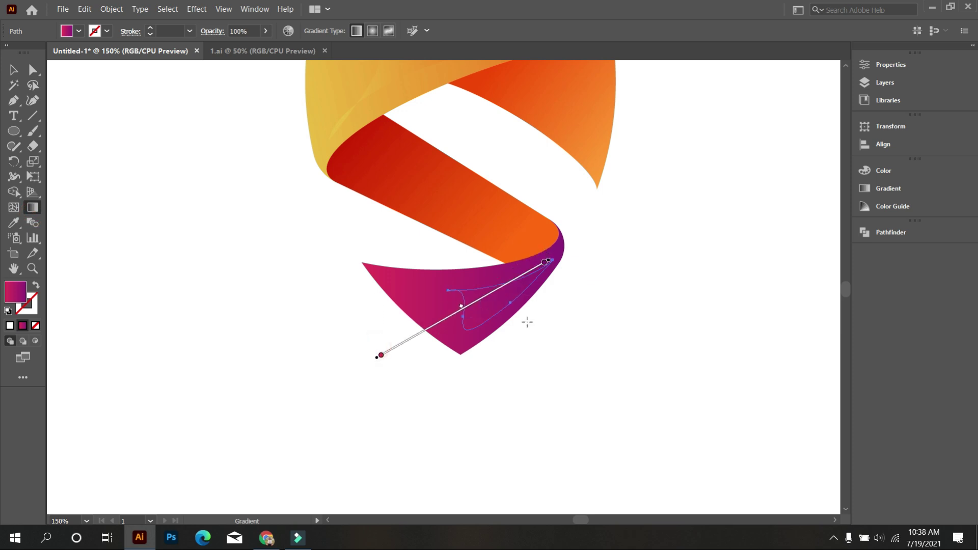
pyautogui.moveTo(452, 318); pyautogui.dragTo(560, 232)
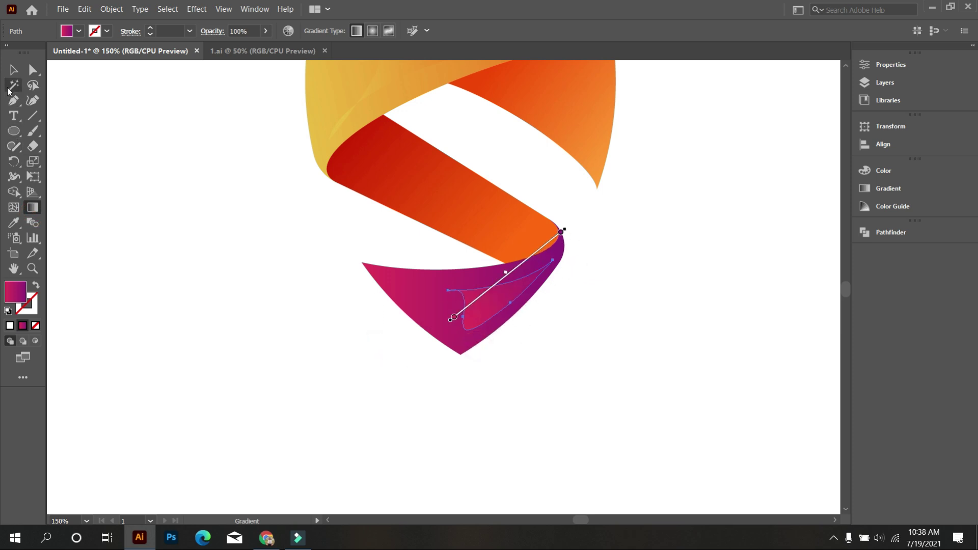
pyautogui.press('v')
pyautogui.click(107, 246)
pyautogui.hotkey('ctrl', '0')
pyautogui.scroll(1, 364, 370)
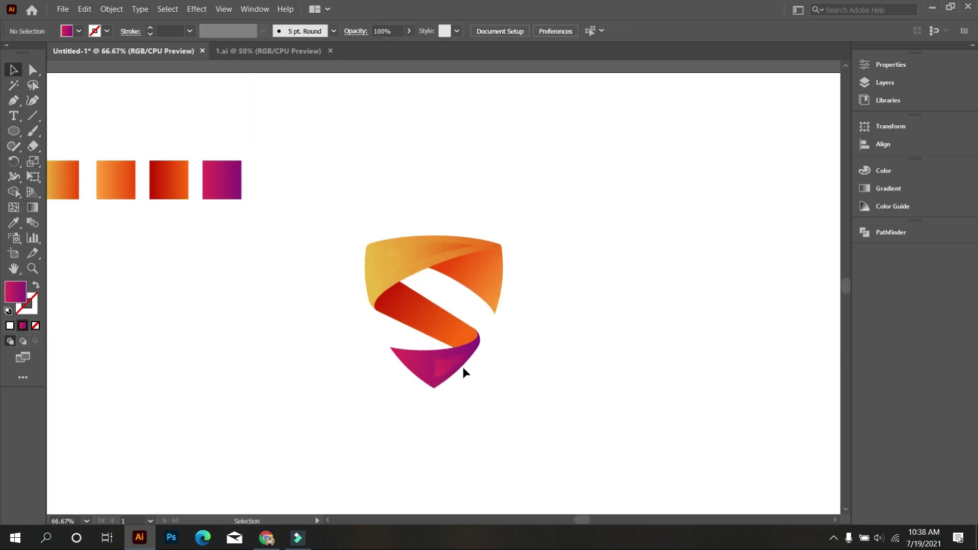
# Duplicate the bottom piece slightly down and to the left, and split off the thin strip along its upper edge with the Shape Builder.
pyautogui.scroll(1, 462, 367)
pyautogui.scroll(-1, 475, 370)
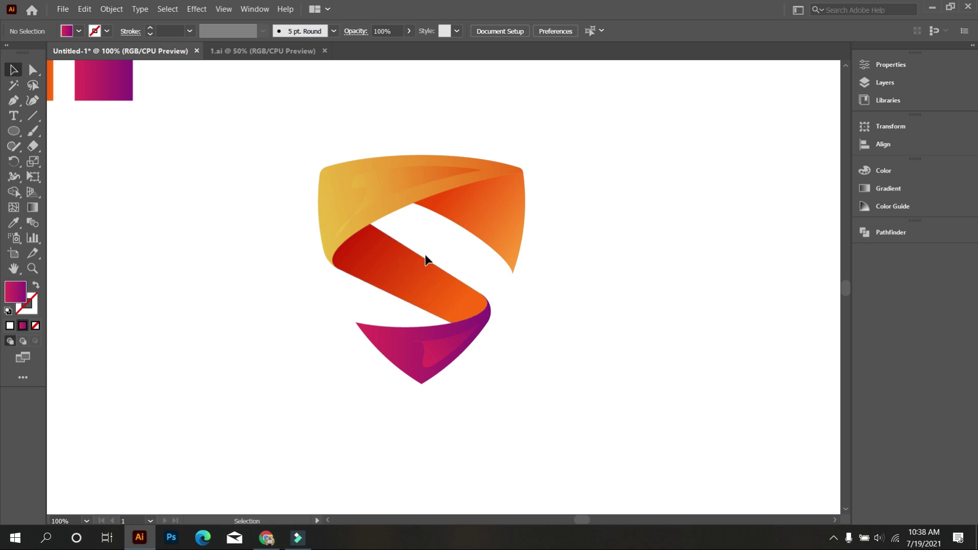
pyautogui.scroll(-5, 572, 359)
pyautogui.hotkey('ctrl', '=')
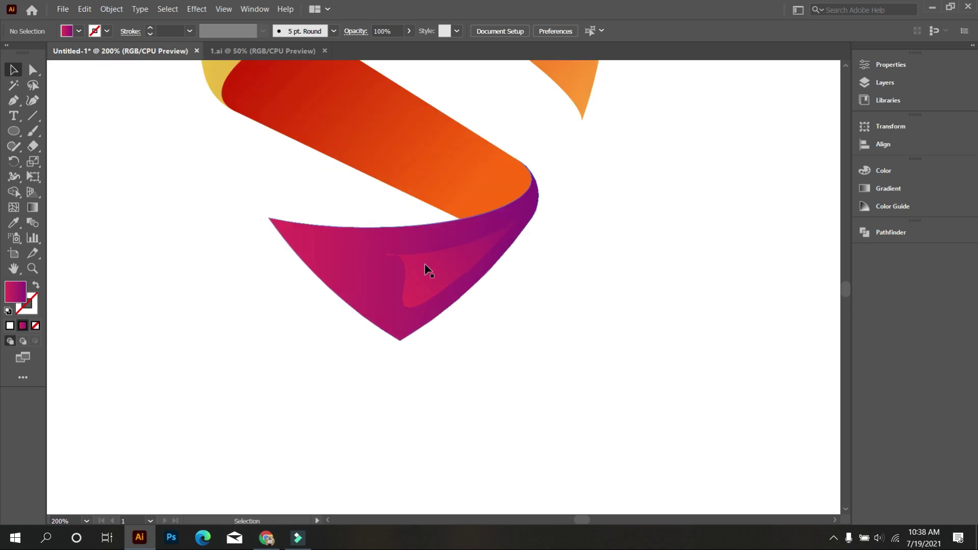
pyautogui.click(375, 243)
pyautogui.moveTo(375, 243)
pyautogui.mouseDown()
pyautogui.moveTo(590, 349)
pyautogui.moveTo(430, 299)
pyautogui.moveTo(372, 259)
pyautogui.mouseUp()
pyautogui.click(188, 199)
pyautogui.moveTo(237, 186); pyautogui.dragTo(305, 240)
pyautogui.click(14, 192)
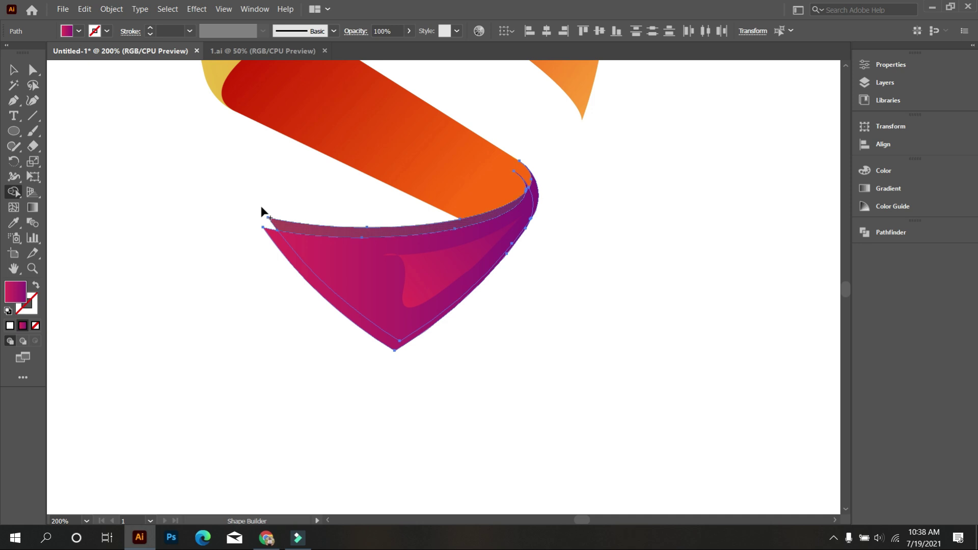
# Delete the leftover offset copy of the bottom piece, keeping the thin strip along the upper edge.
pyautogui.click(14, 70)
pyautogui.click(131, 234)
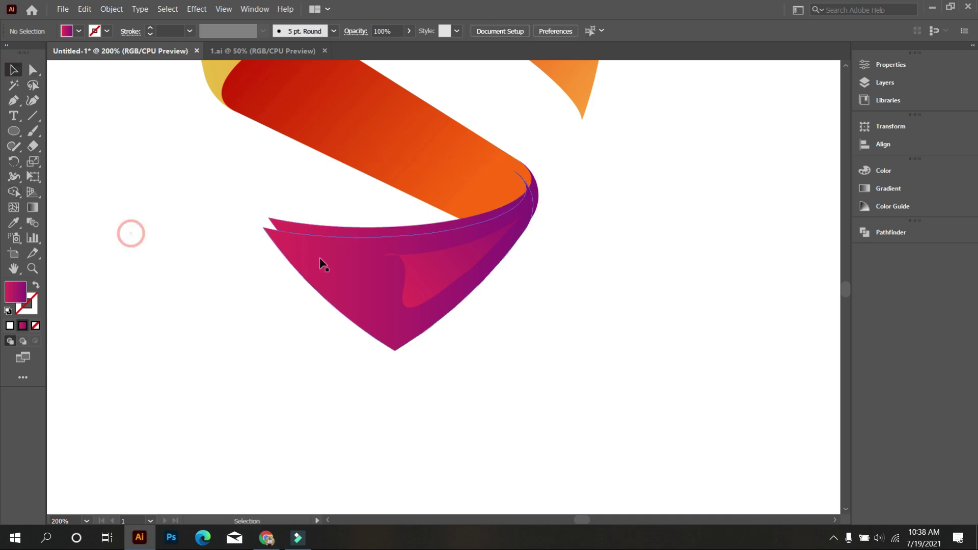
pyautogui.click(321, 259)
pyautogui.press('Delete')
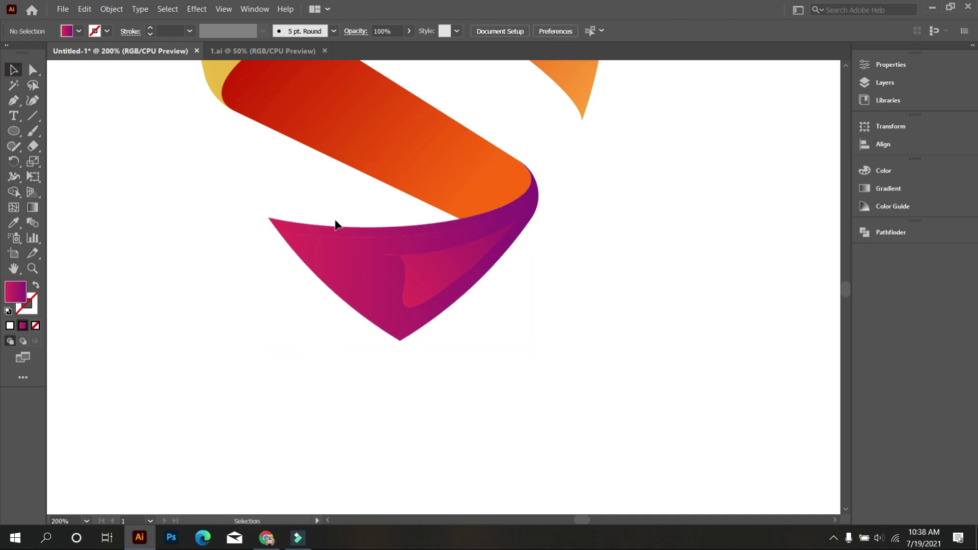
pyautogui.click(347, 233)
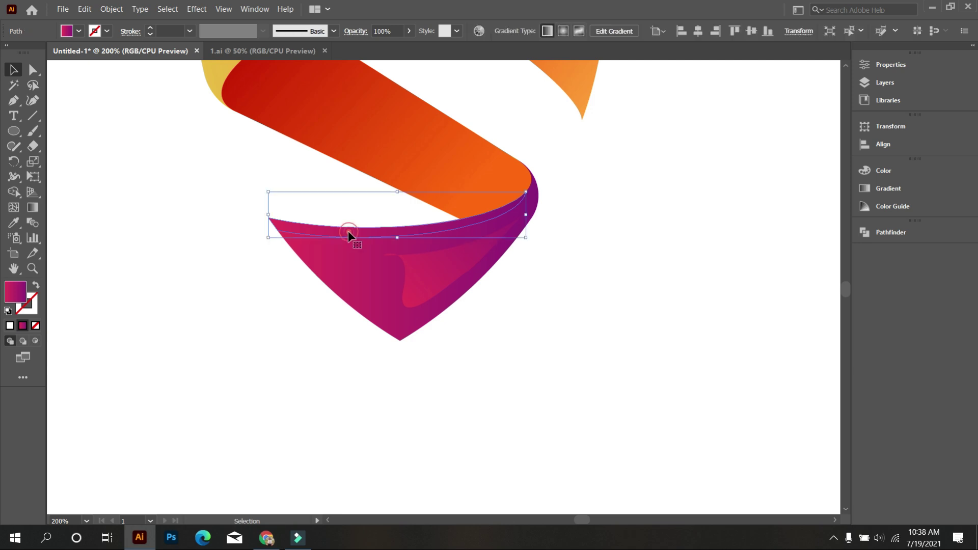
pyautogui.click(11, 224)
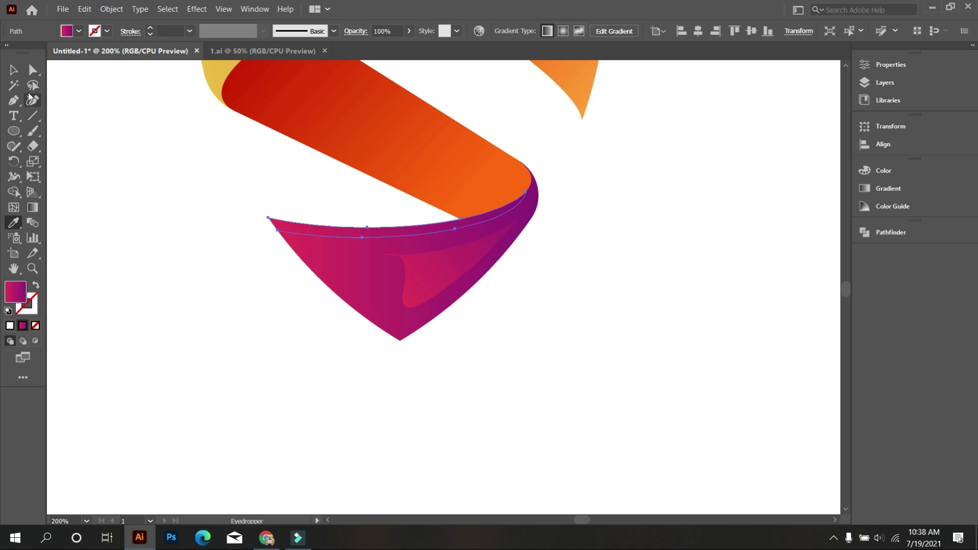
pyautogui.press('v')
pyautogui.click(160, 218)
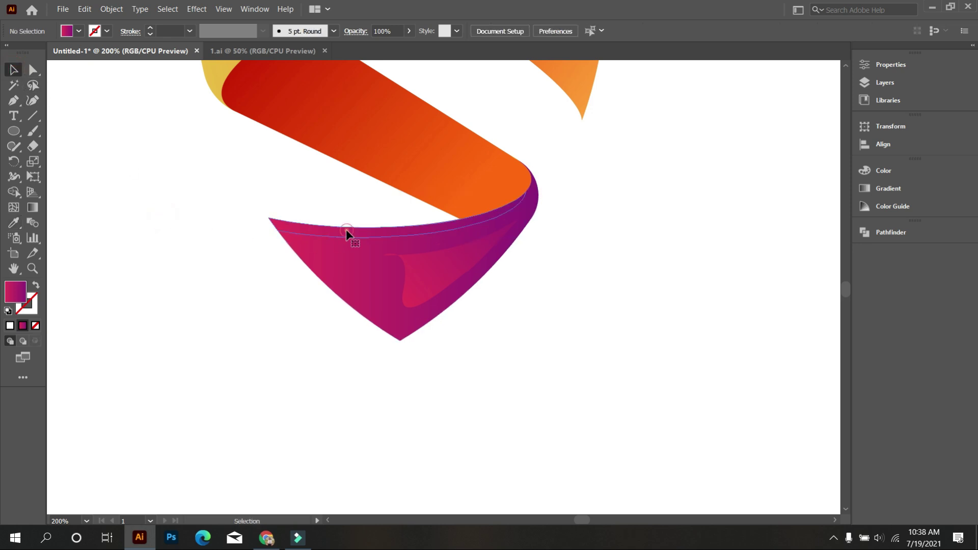
# Redirect the bottom strip's gradient at a slight upward slant, from pink near its right end to purple well beyond the fold.
pyautogui.click(346, 233)
pyautogui.click(33, 209)
pyautogui.moveTo(192, 241); pyautogui.dragTo(631, 196)
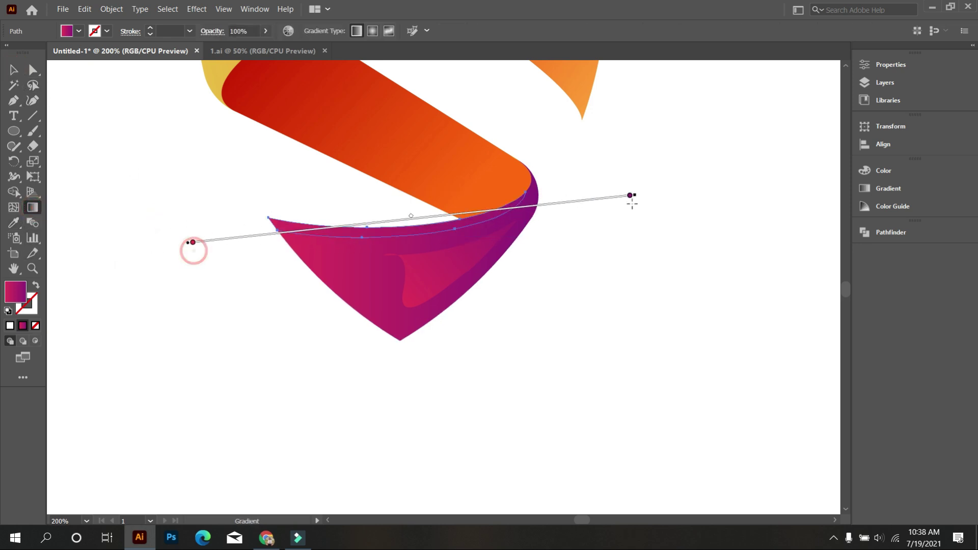
pyautogui.moveTo(461, 206); pyautogui.dragTo(715, 163)
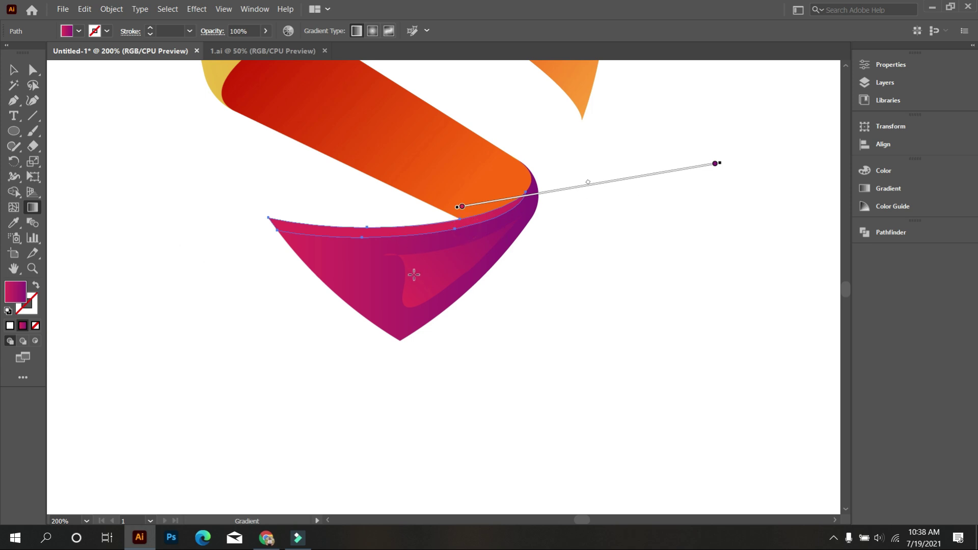
pyautogui.scroll(2, 415, 275)
pyautogui.click(14, 70)
pyautogui.click(153, 251)
pyautogui.scroll(-3, 432, 420)
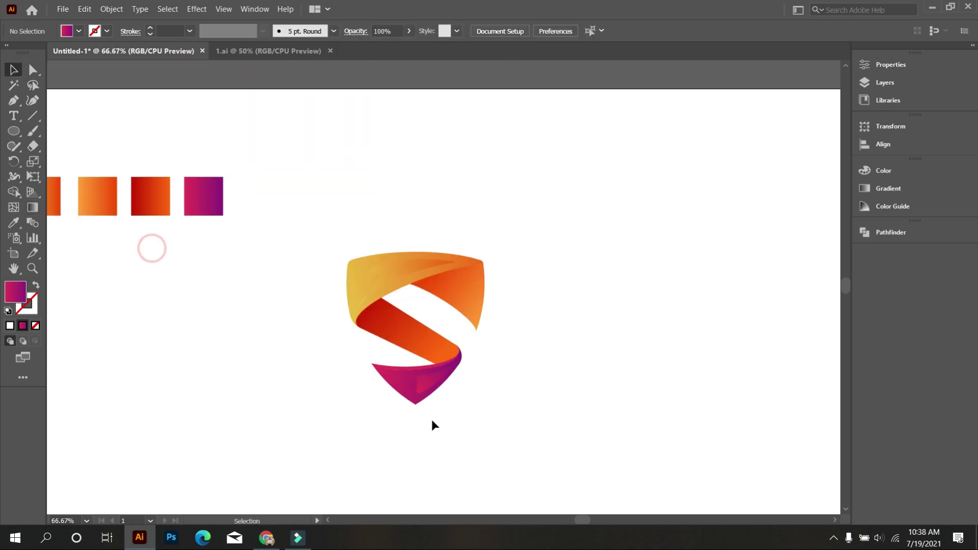
# Duplicate the top piece slightly below the original and rotate the copy a few degrees counterclockwise.
pyautogui.scroll(2, 427, 350)
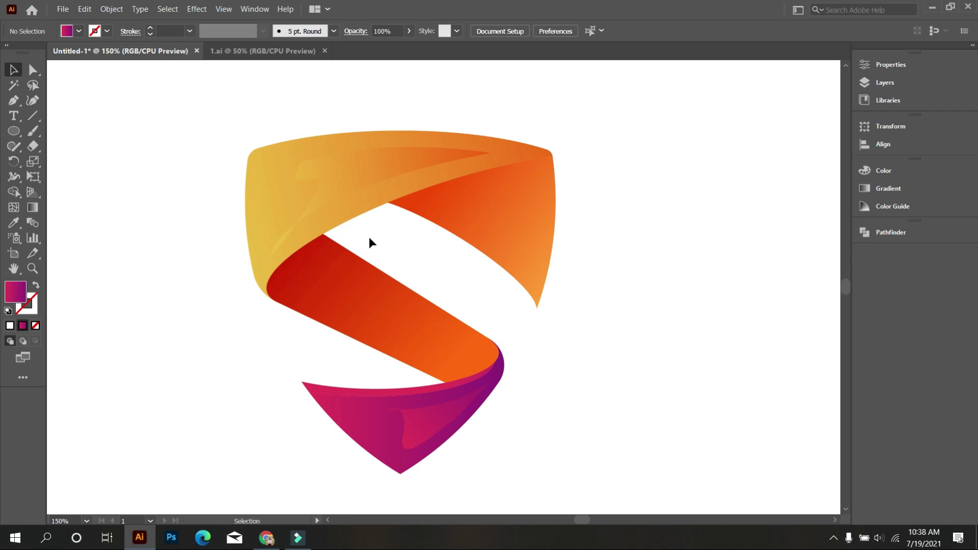
pyautogui.click(361, 205)
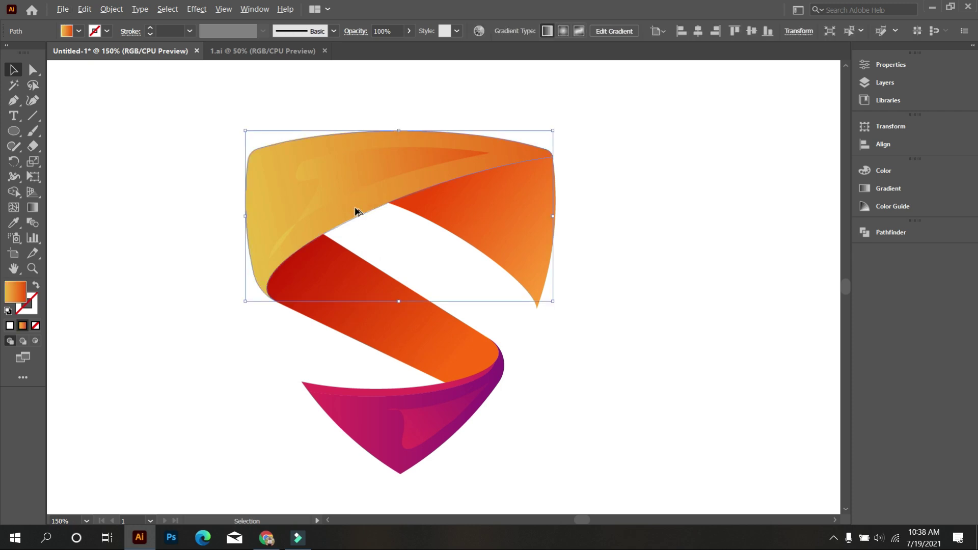
pyautogui.moveTo(356, 207); pyautogui.dragTo(362, 227)
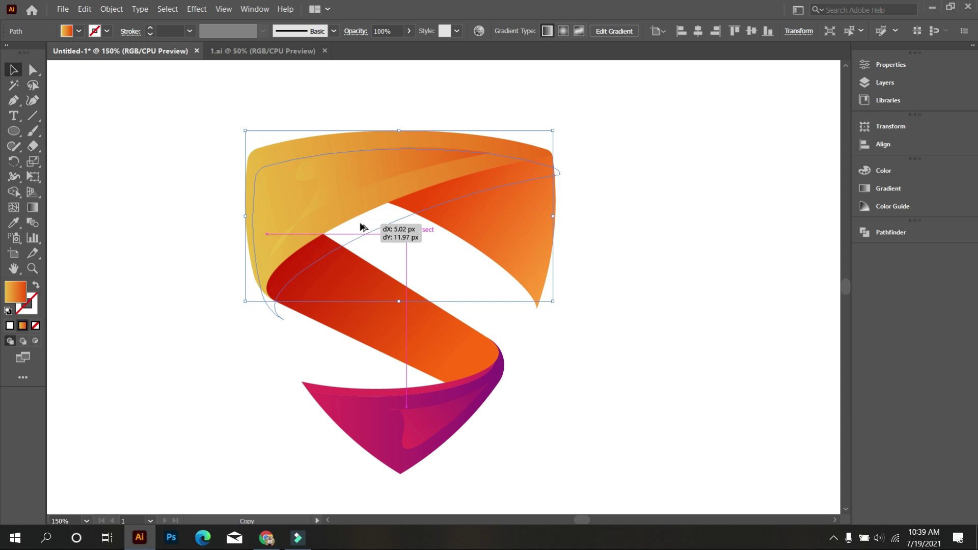
pyautogui.moveTo(362, 227); pyautogui.dragTo(362, 227)
pyautogui.moveTo(563, 322); pyautogui.dragTo(579, 312)
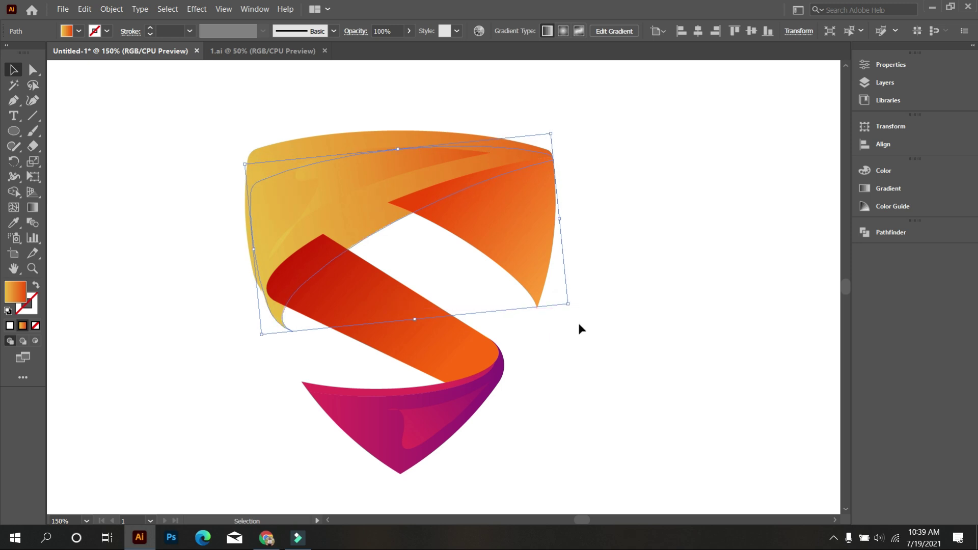
# Split off the strips where the rotated copy overlaps the middle band and the right piece, using the Shape Builder.
pyautogui.click(233, 203)
pyautogui.moveTo(197, 125); pyautogui.dragTo(425, 311)
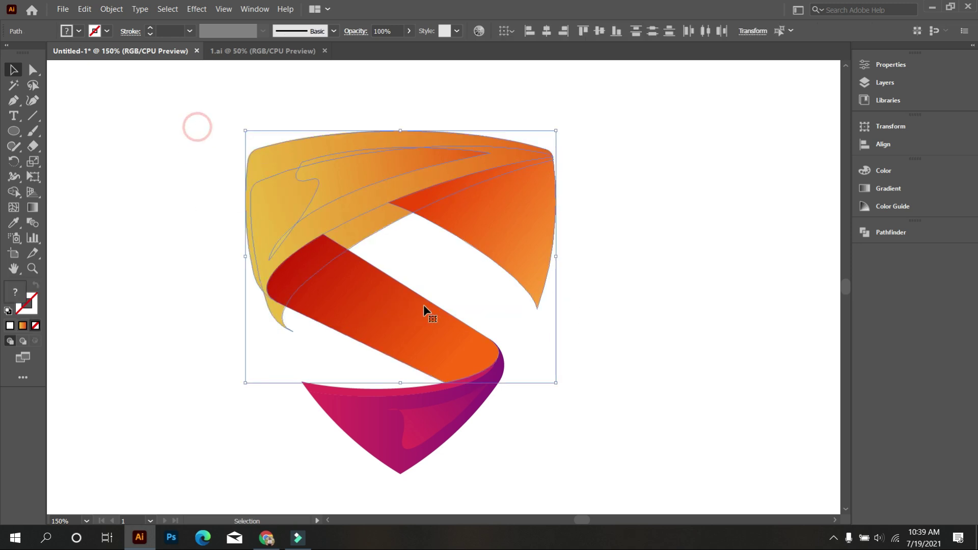
pyautogui.click(14, 192)
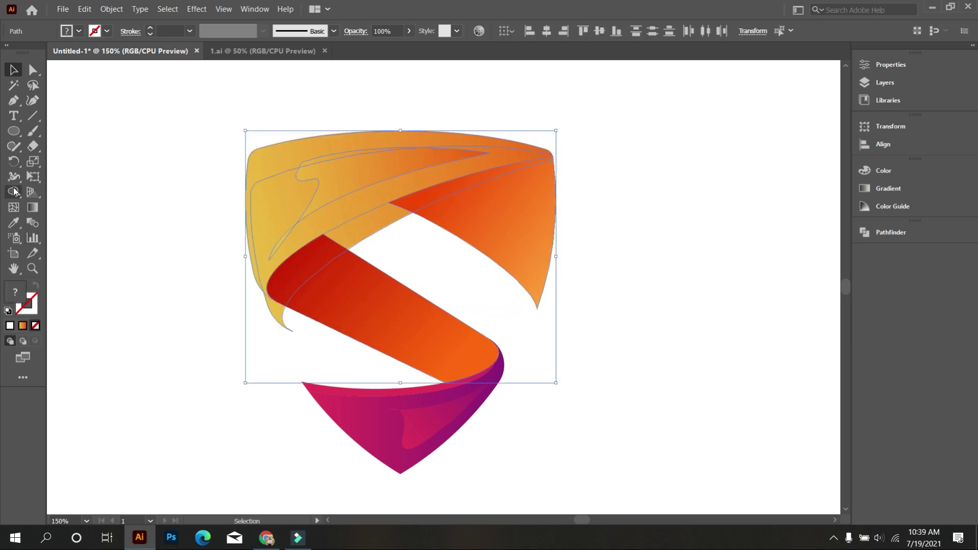
pyautogui.click(294, 282)
pyautogui.click(447, 191)
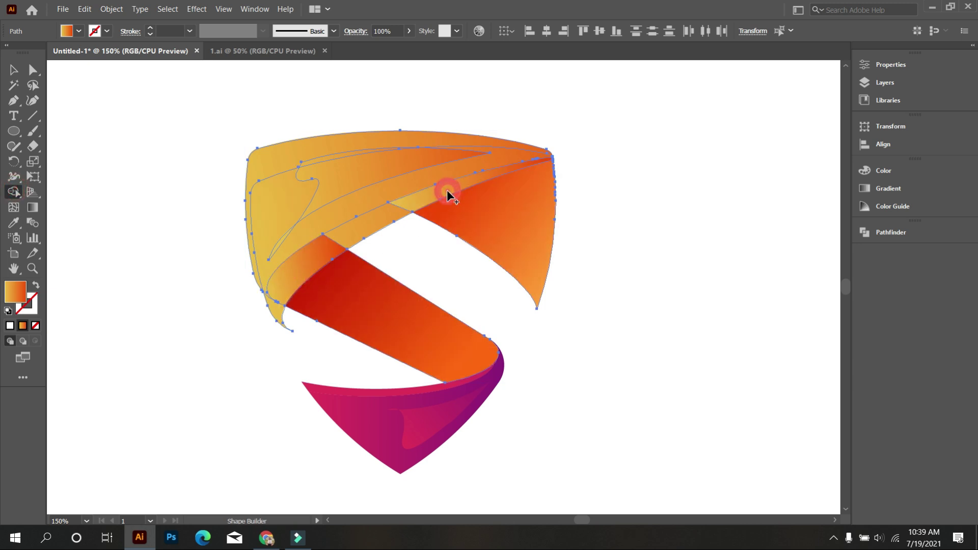
pyautogui.press('v')
pyautogui.click(127, 237)
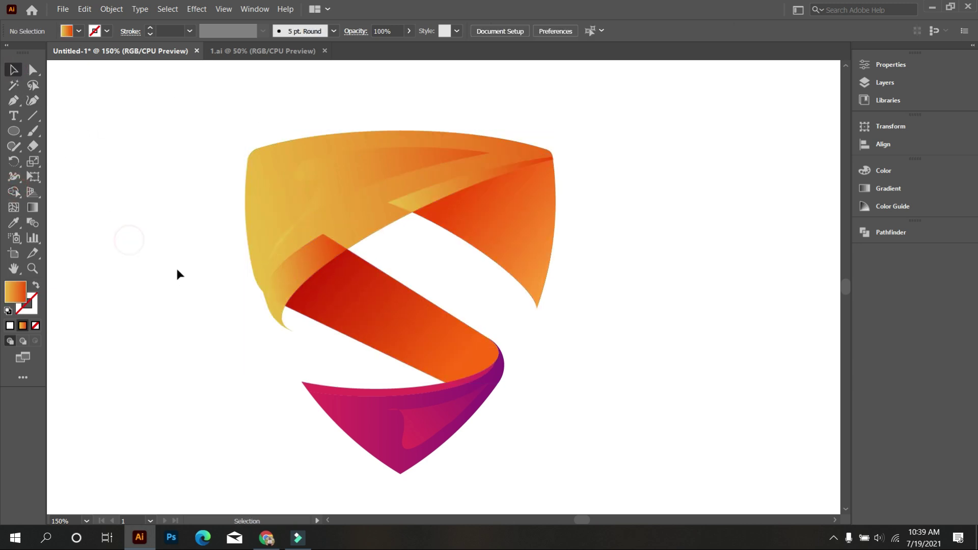
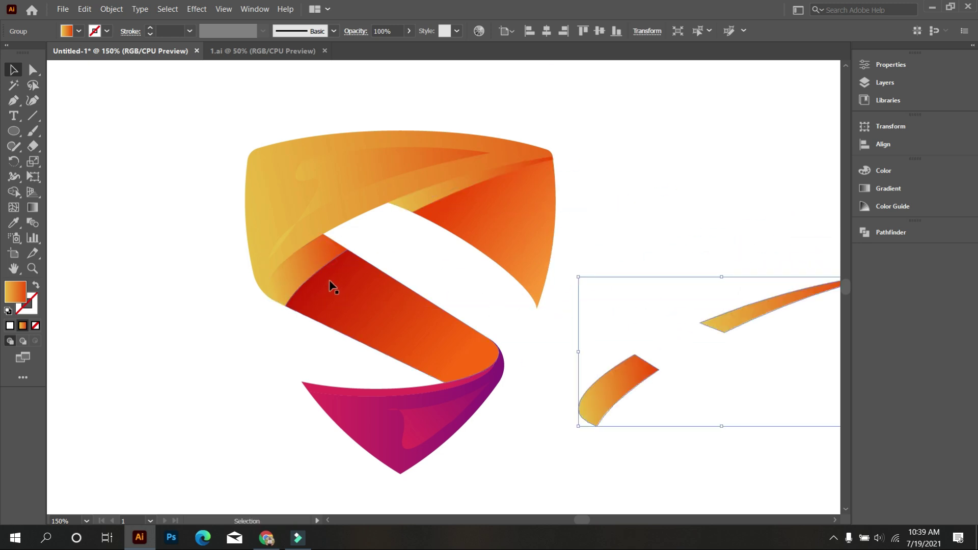
# Ungroup the two overlap strips lying on the shield's middle band and right piece.
pyautogui.scroll(-1, 305, 280)
pyautogui.scroll(-1, 297, 283)
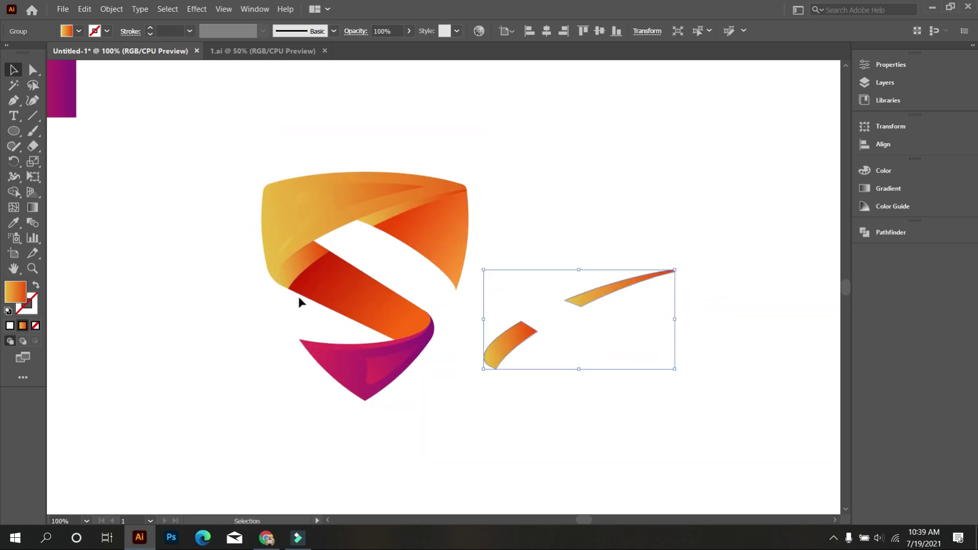
pyautogui.click(290, 277)
pyautogui.rightClick(571, 162)
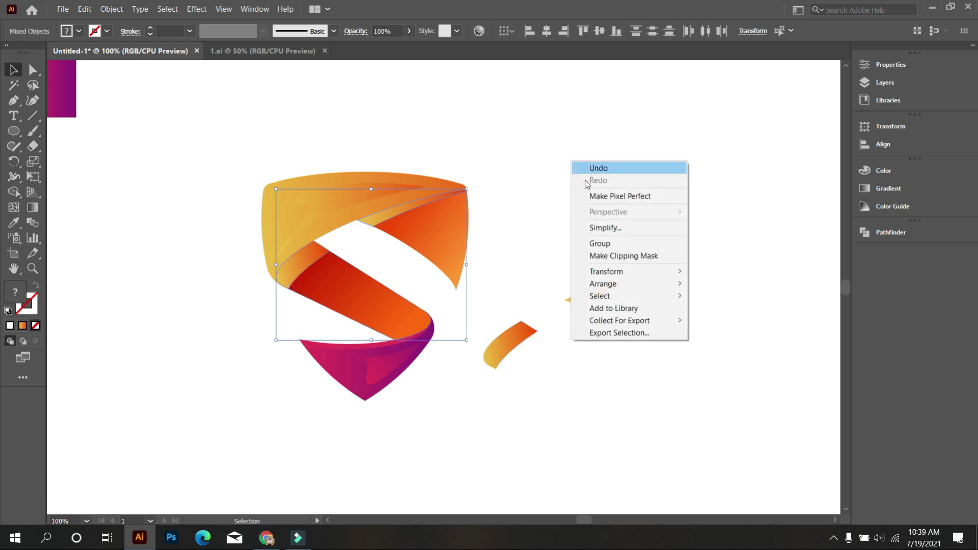
pyautogui.click(541, 178)
pyautogui.click(518, 148)
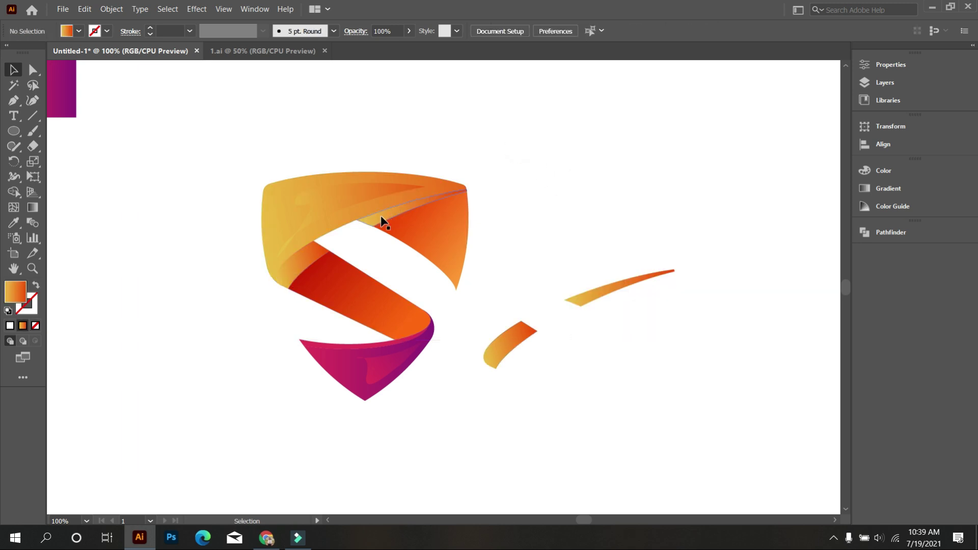
pyautogui.rightClick(380, 215)
pyautogui.click(415, 308)
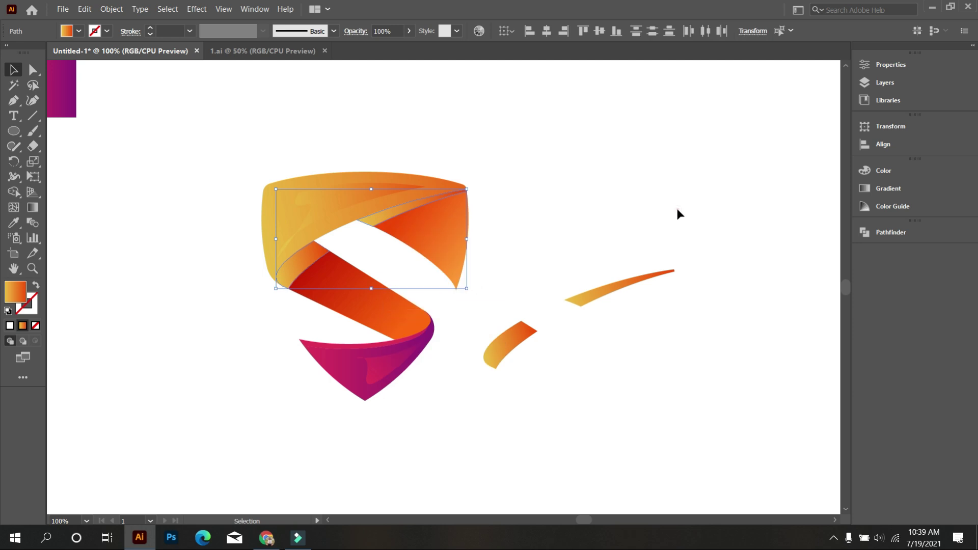
pyautogui.click(677, 211)
# Unite the lower overlap strip with the middle band using Pathfinder.
pyautogui.moveTo(287, 278); pyautogui.dragTo(286, 278)
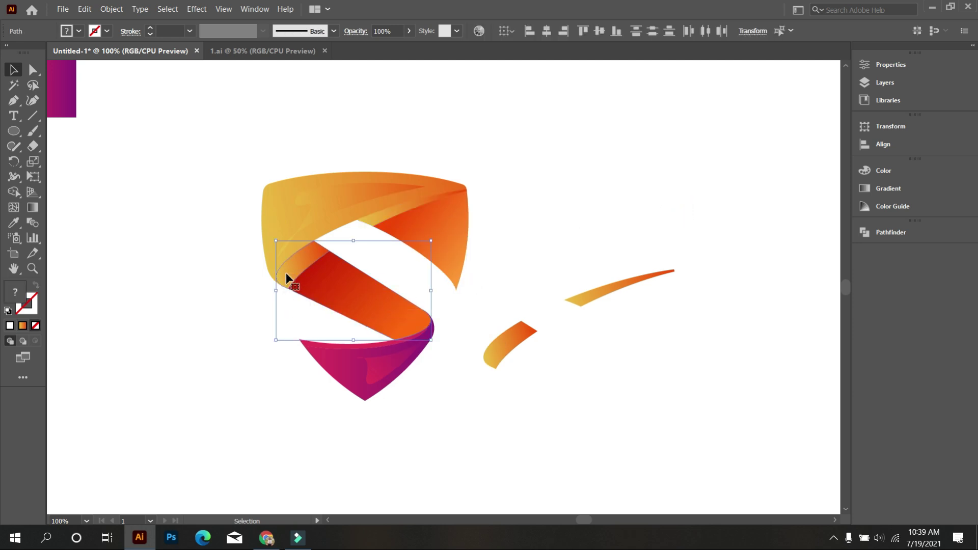
pyautogui.rightClick(287, 277)
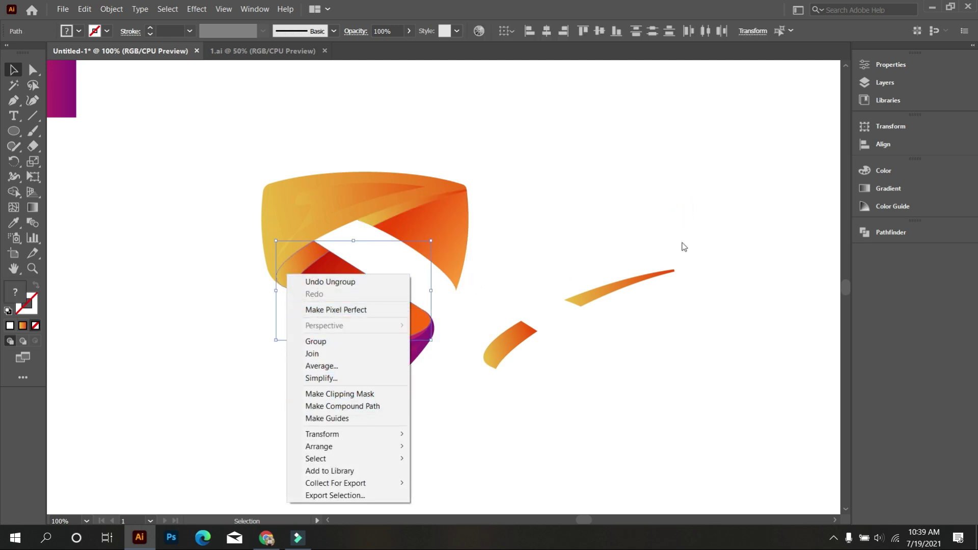
pyautogui.click(896, 231)
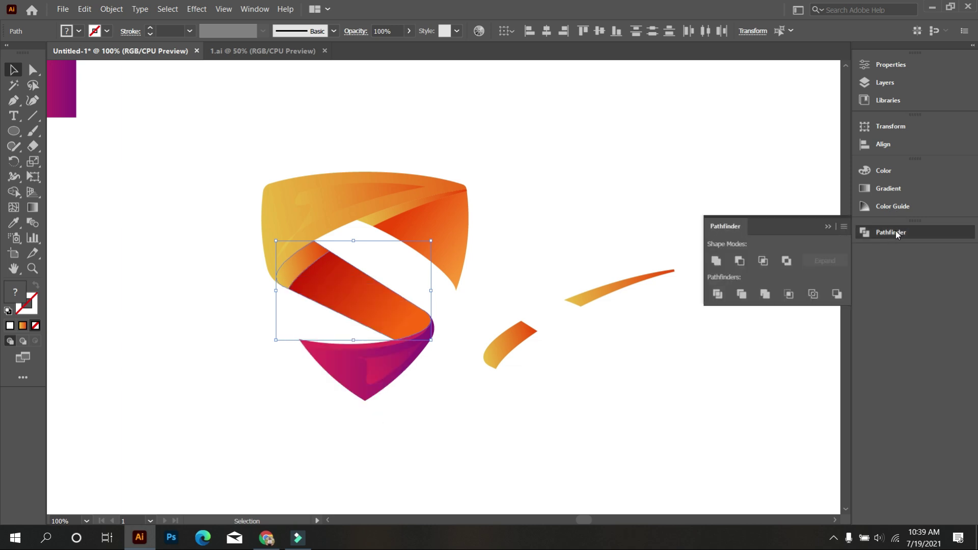
pyautogui.click(715, 260)
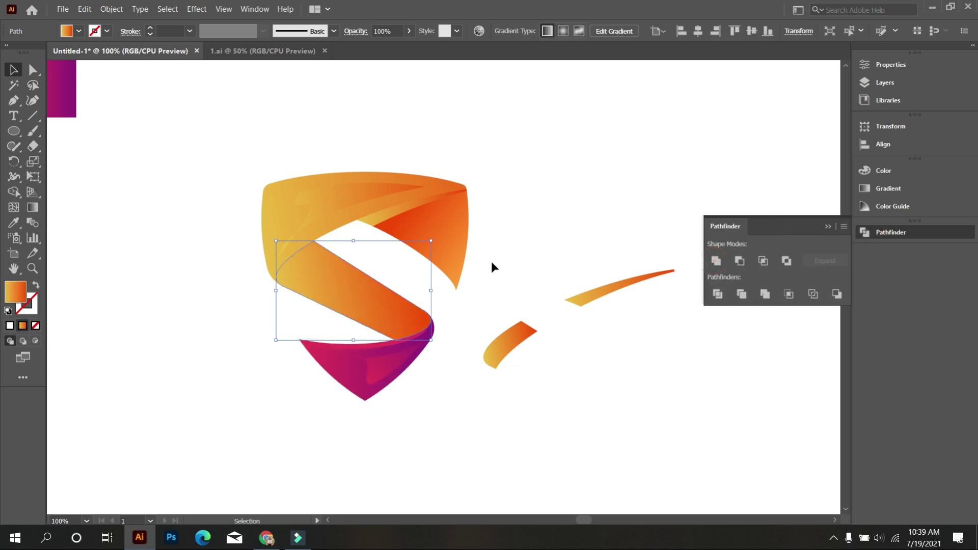
# Unite the upper overlap strip with the shield's right piece using Pathfinder.
pyautogui.click(484, 261)
pyautogui.moveTo(494, 252); pyautogui.dragTo(394, 206)
pyautogui.click(714, 261)
pyautogui.scroll(-1, 570, 172)
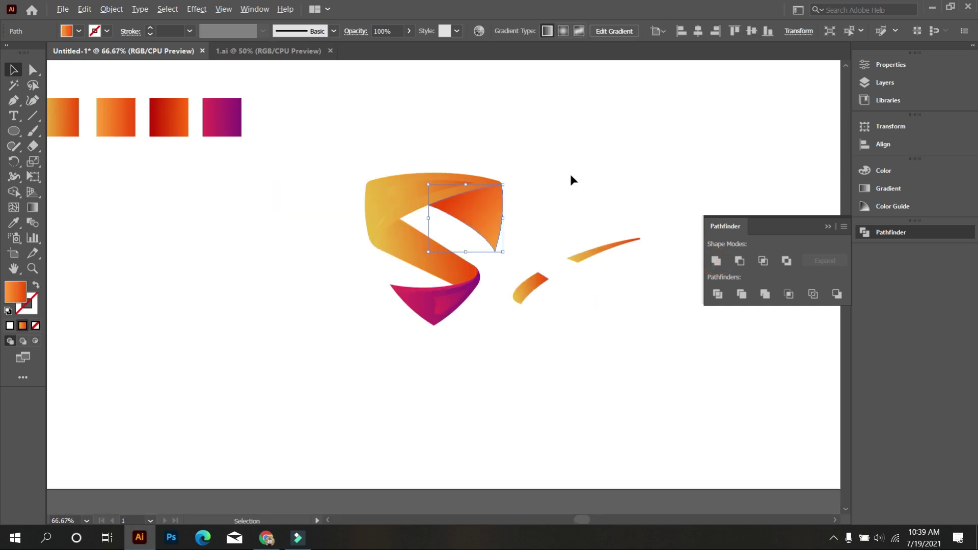
# Apply the light-orange to red-orange sample gradient to the united middle band with the Eyedropper.
pyautogui.click(300, 254)
pyautogui.click(414, 247)
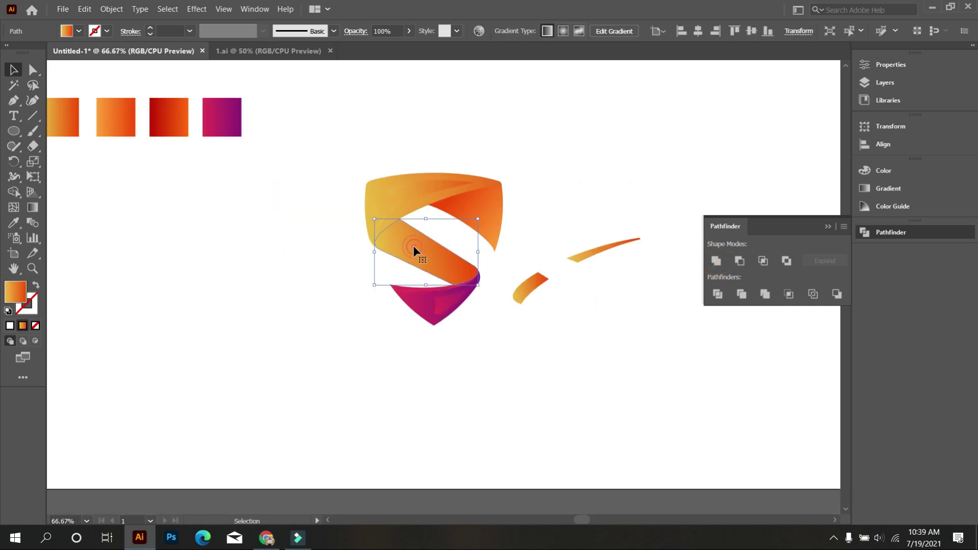
pyautogui.click(14, 223)
pyautogui.click(120, 133)
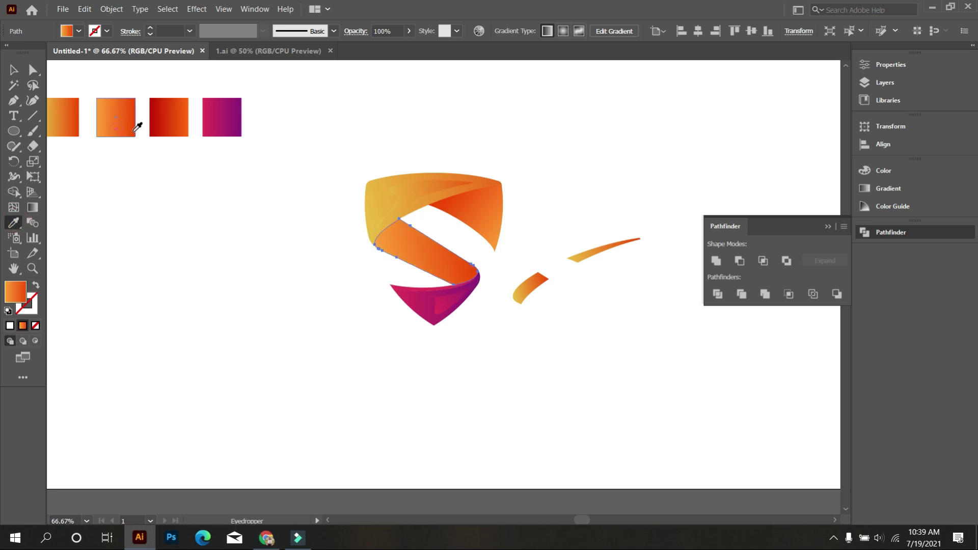
pyautogui.scroll(-1, 222, 153)
pyautogui.scroll(1, 187, 136)
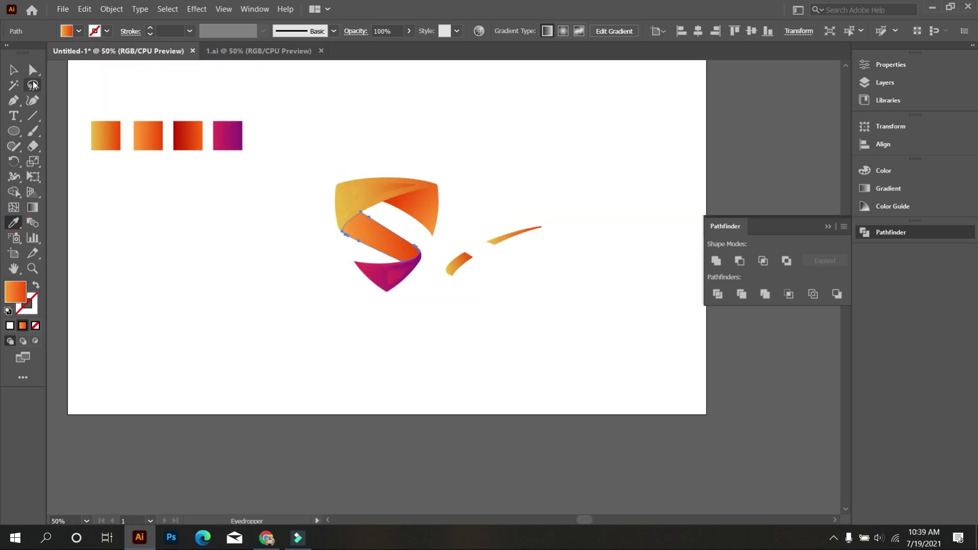
pyautogui.press('v')
pyautogui.scroll(1, 378, 234)
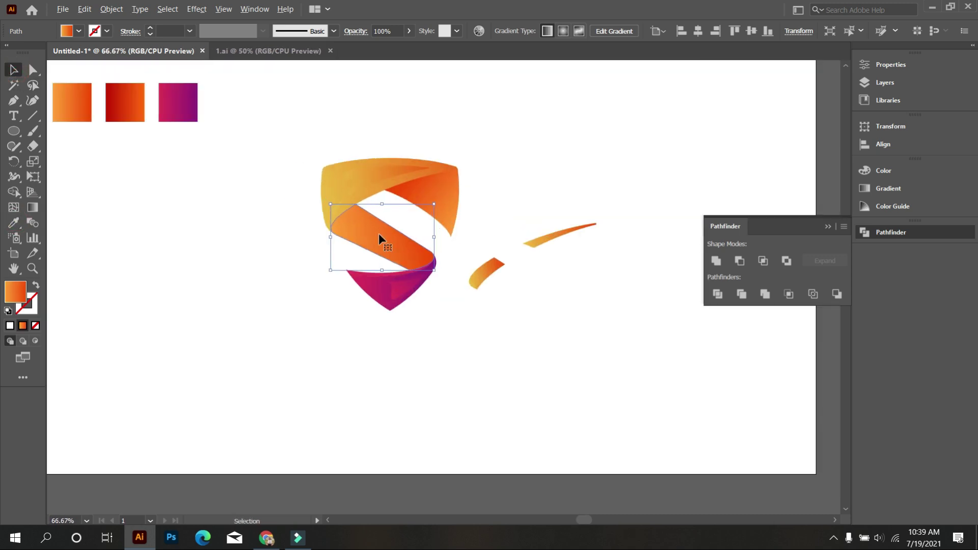
# Redirect the middle band's gradient diagonally along its length and replace its colors with the dark-red to orange sample gradient.
pyautogui.click(32, 206)
pyautogui.moveTo(327, 208)
pyautogui.mouseDown()
pyautogui.moveTo(454, 247)
pyautogui.moveTo(441, 275)
pyautogui.mouseUp()
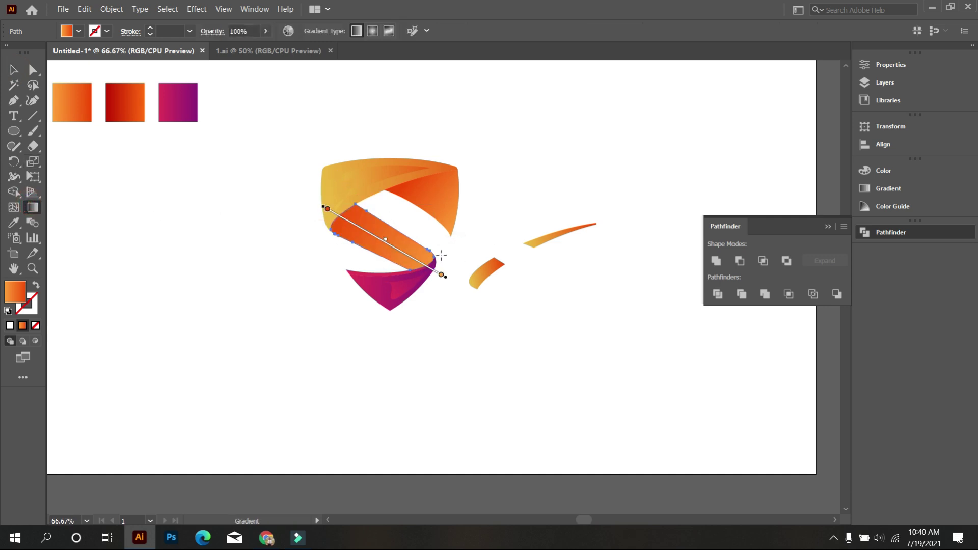
pyautogui.click(13, 223)
pyautogui.click(121, 116)
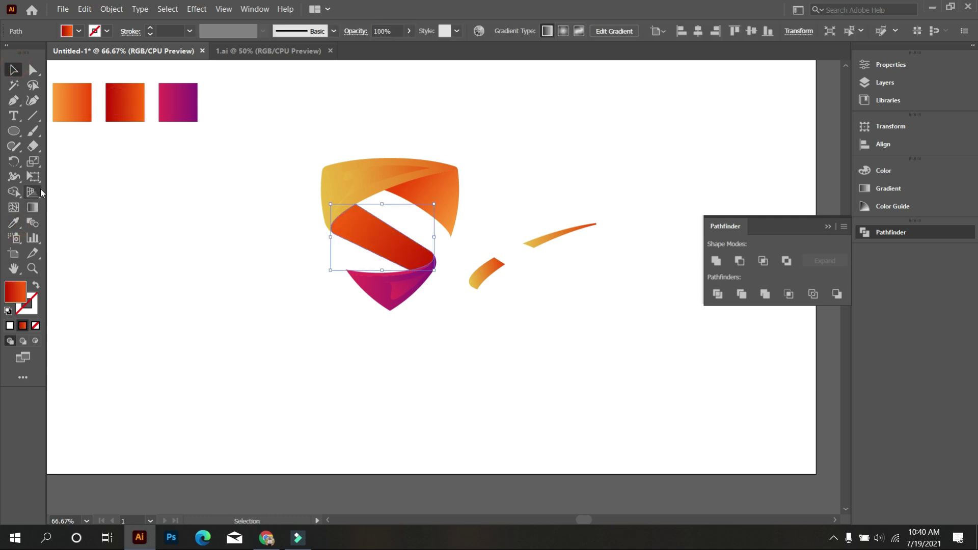
# Redirect the middle band's gradient diagonally from its dark-red upper-left end to its orange lower-right end.
pyautogui.click(32, 208)
pyautogui.moveTo(312, 202); pyautogui.dragTo(394, 245)
pyautogui.moveTo(318, 195); pyautogui.dragTo(417, 267)
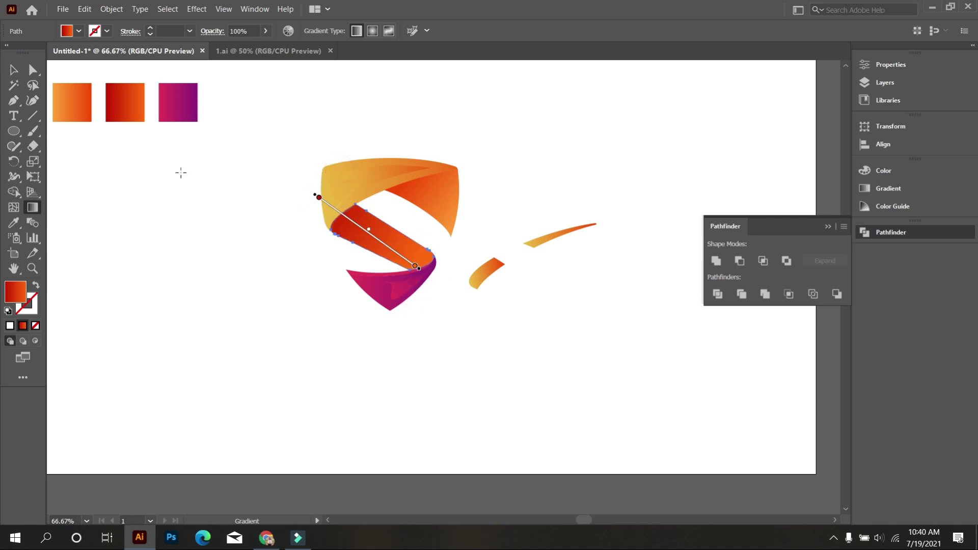
pyautogui.click(12, 72)
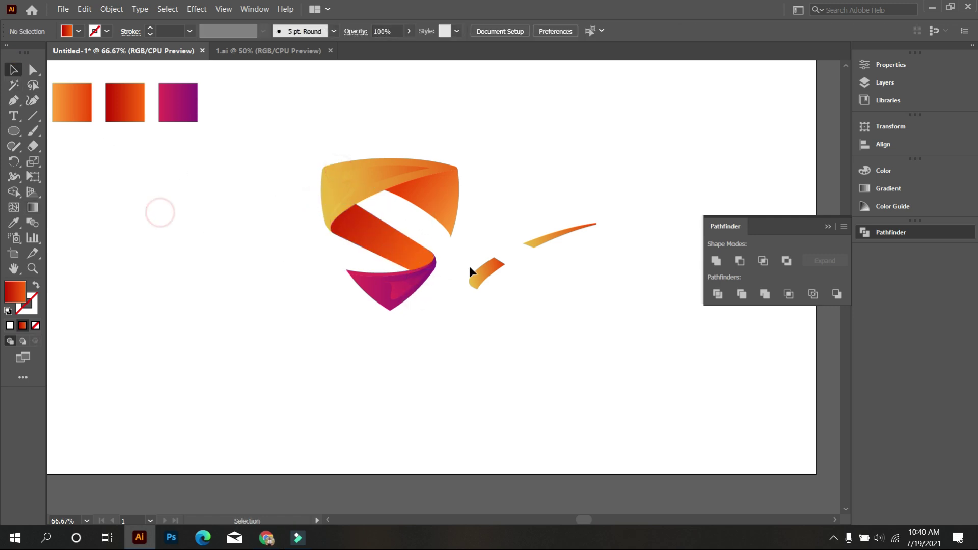
# Fill the grouped pair of loose overlap strips beside the shield with the black swatch.
pyautogui.click(481, 269)
pyautogui.click(79, 31)
pyautogui.click(38, 58)
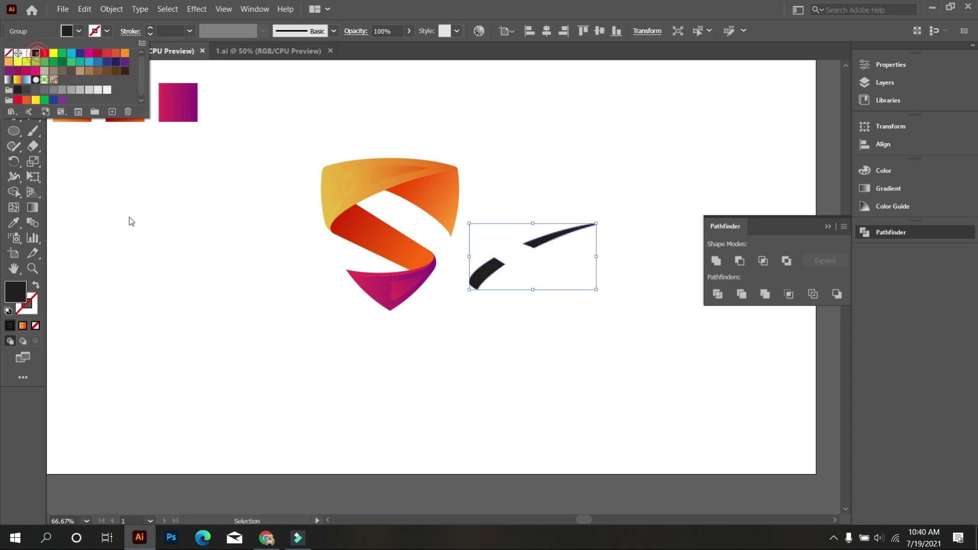
pyautogui.click(210, 310)
# Move the black strip group onto the logo, over the folds of the middle band and the right piece.
pyautogui.hotkey('ctrl', '=')
pyautogui.hotkey('ctrl', '=')
pyautogui.moveTo(498, 290); pyautogui.dragTo(185, 171)
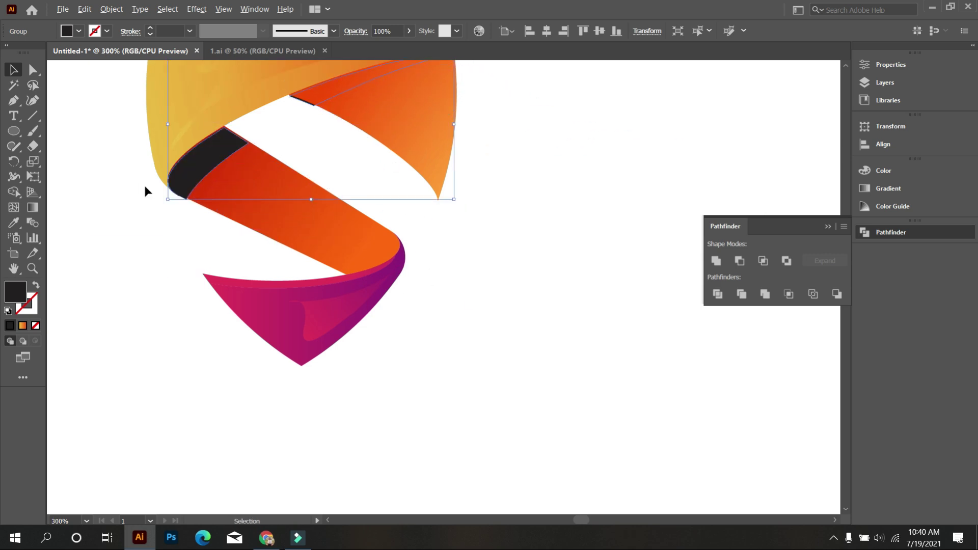
# Fine-tune the strip group's position until the lower strip lines up with the edges and corners of the middle band's upper-left end.
pyautogui.hotkey('ctrl', '=')
pyautogui.hotkey('ctrl', '=')
pyautogui.hotkey('ctrl', '=')
pyautogui.hotkey('ctrl', '=')
pyautogui.hotkey('ctrl', '=')
pyautogui.hotkey('ctrl', '=')
pyautogui.scroll(5, 243, 209)
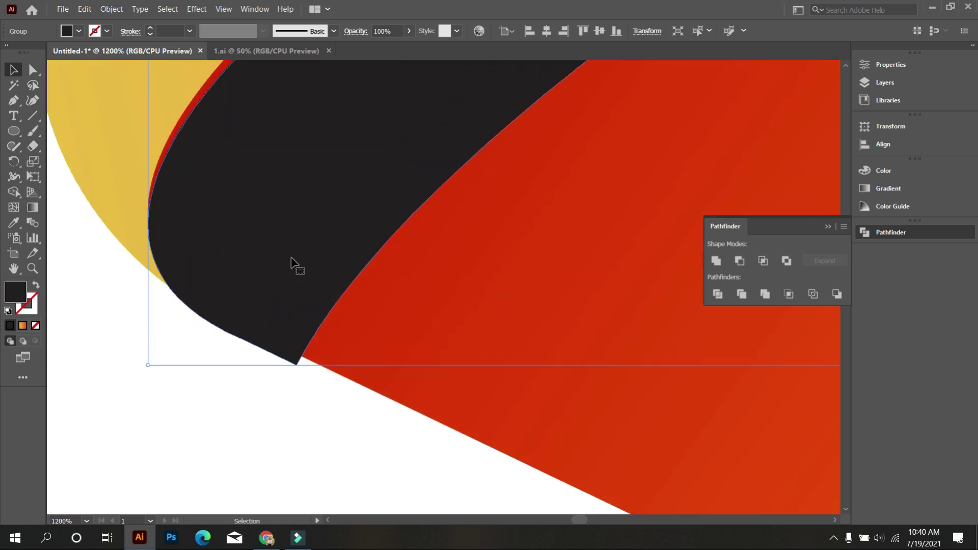
pyautogui.moveTo(283, 270); pyautogui.dragTo(279, 271)
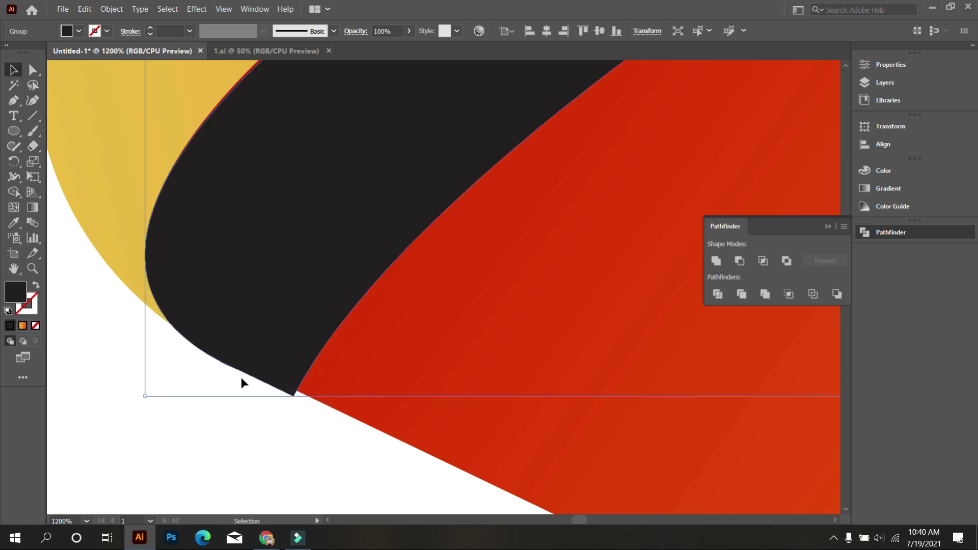
pyautogui.scroll(-3, 240, 382)
pyautogui.scroll(1, 397, 255)
pyautogui.scroll(4, 397, 255)
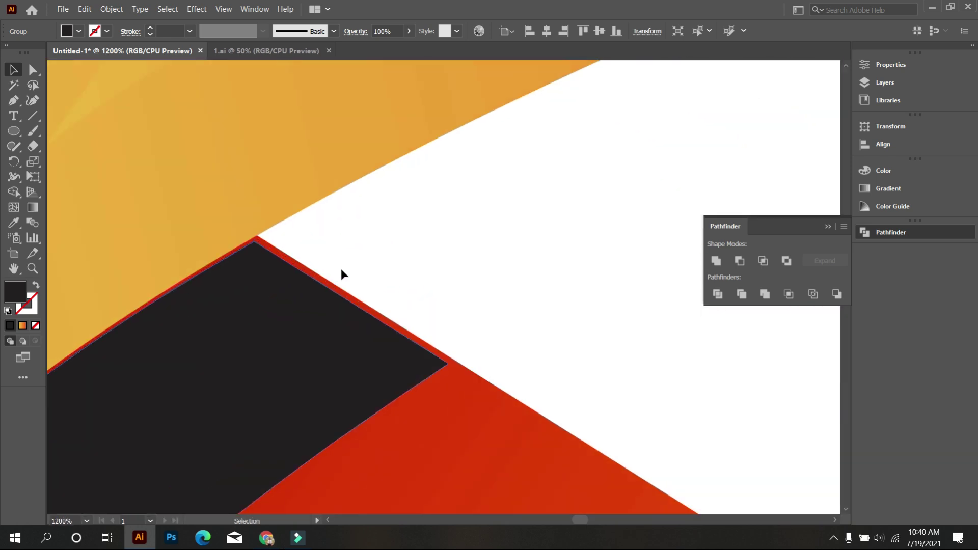
pyautogui.moveTo(240, 275); pyautogui.dragTo(240, 271)
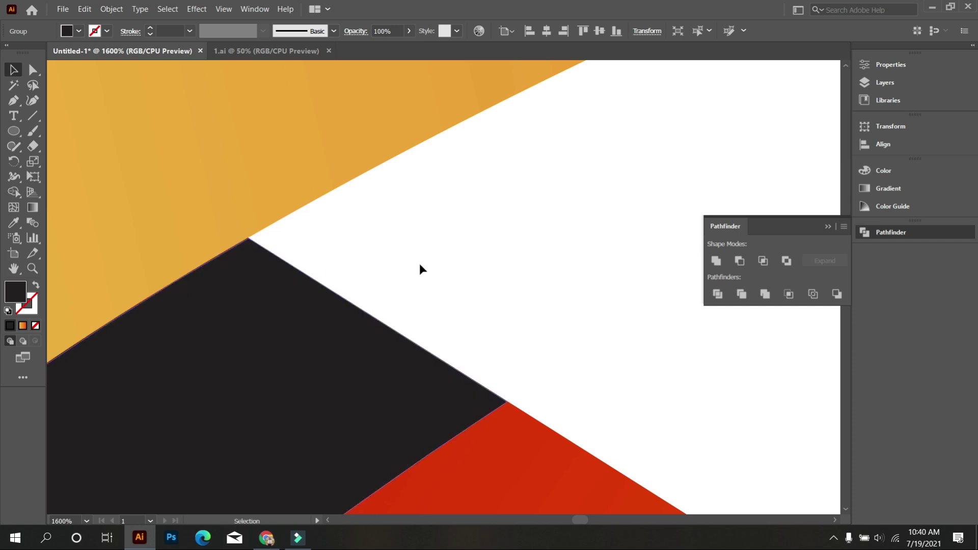
# Bring the black strip group to the front of the logo pieces.
pyautogui.scroll(-5, 419, 264)
pyautogui.scroll(-2, 420, 262)
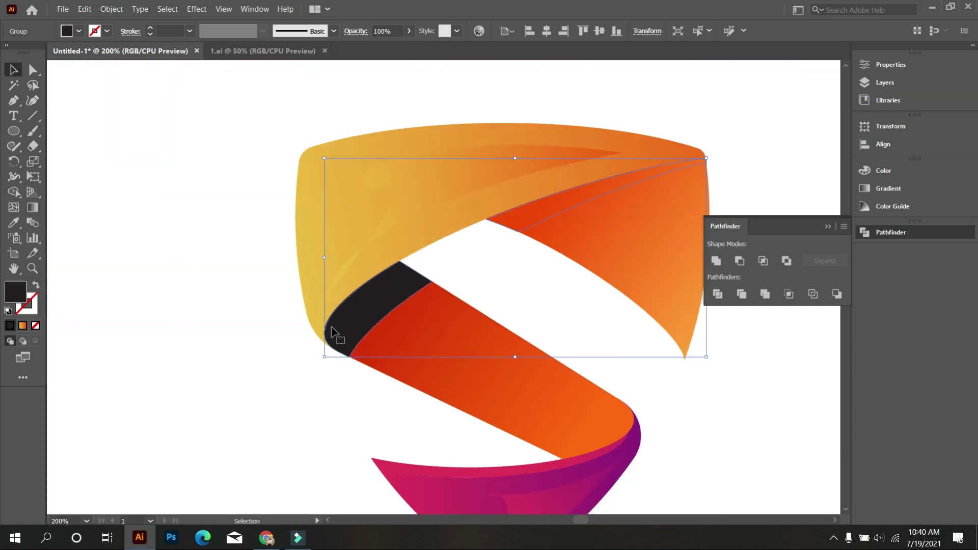
pyautogui.rightClick(475, 264)
pyautogui.moveTo(531, 401)
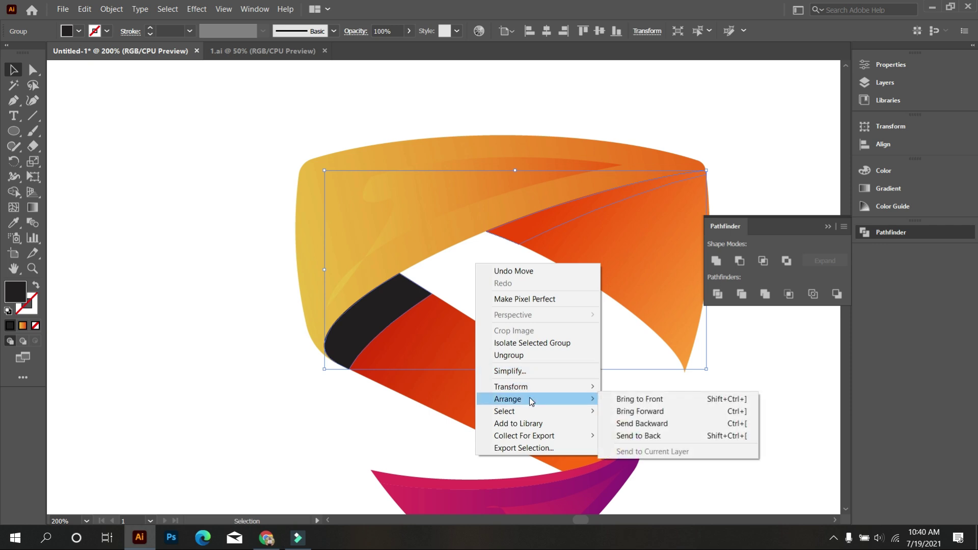
pyautogui.click(646, 399)
pyautogui.scroll(-1, 242, 277)
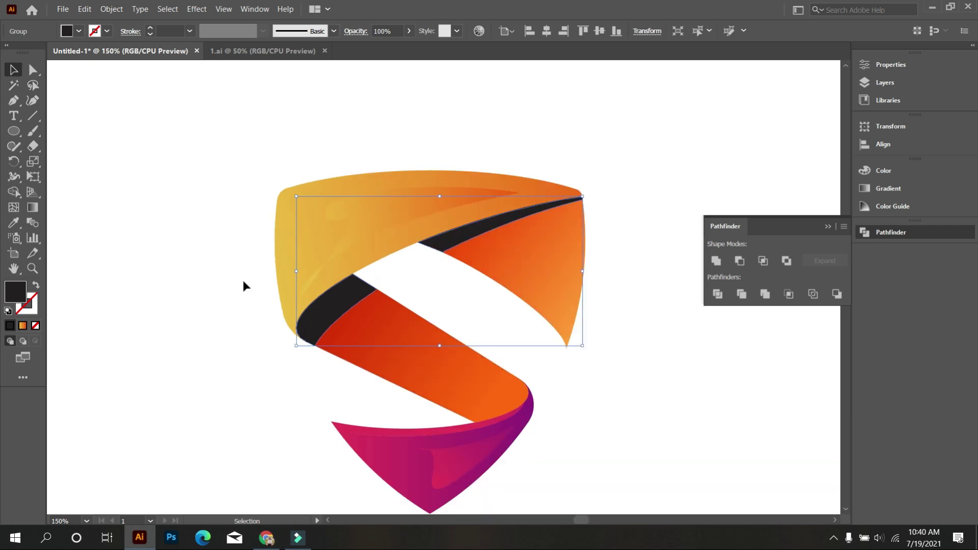
# Set the black strip group's opacity to 30% so the strips act as fold shadows.
pyautogui.click(243, 280)
pyautogui.click(347, 306)
pyautogui.click(389, 31)
pyautogui.write('30')
pyautogui.press('Return')
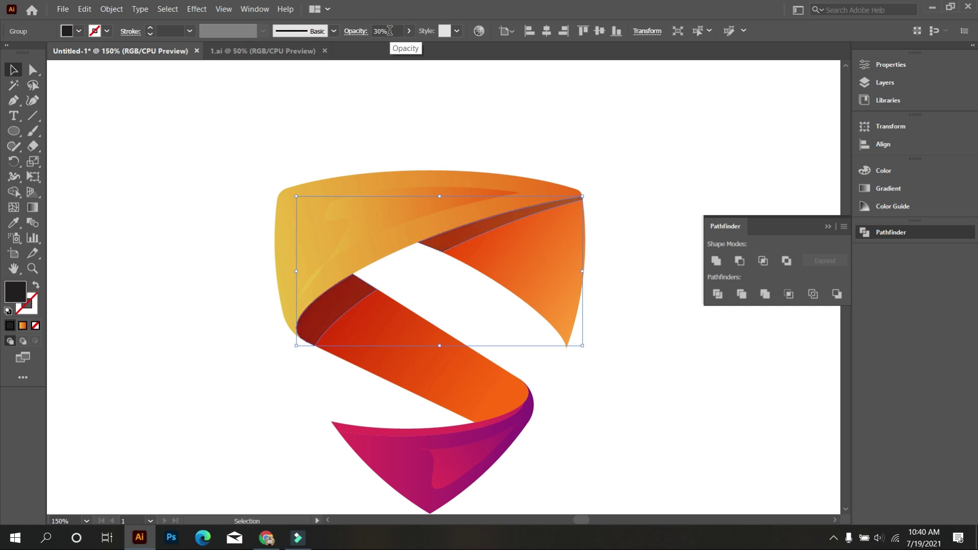
pyautogui.click(198, 202)
# Put away the Pathfinder controls and examine the whole shaded logo centered on the artboard.
pyautogui.scroll(-2, 329, 254)
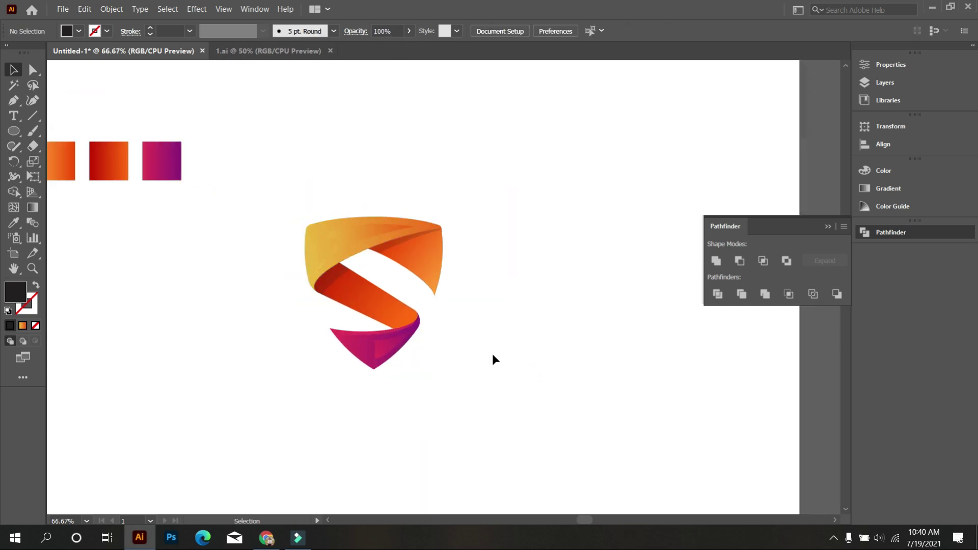
pyautogui.scroll(1, 407, 394)
pyautogui.scroll(1, 484, 372)
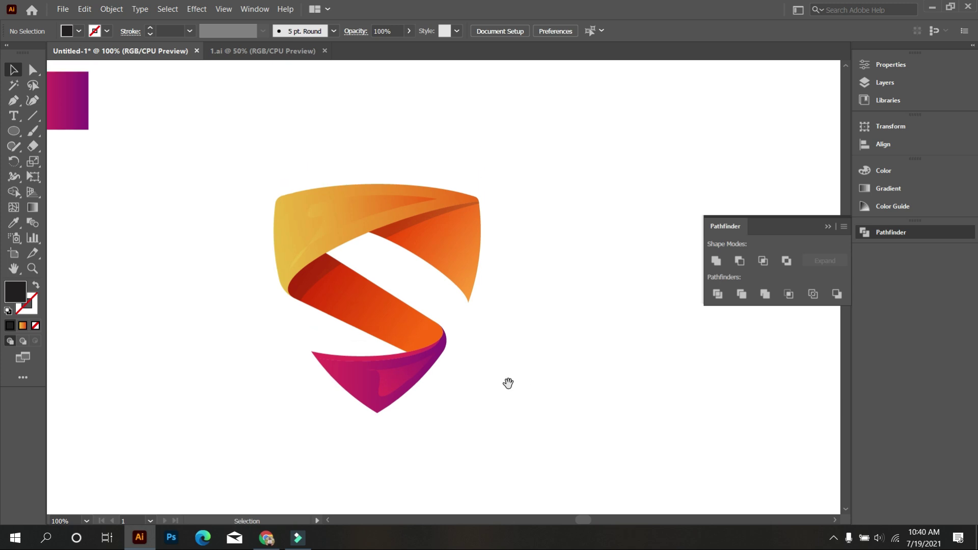
pyautogui.moveTo(506, 385); pyautogui.dragTo(578, 384)
pyautogui.click(831, 226)
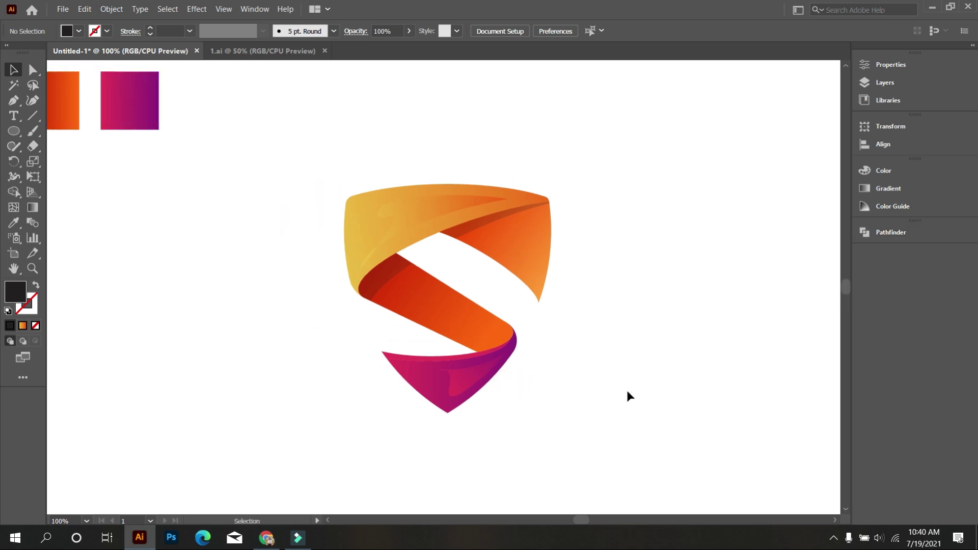